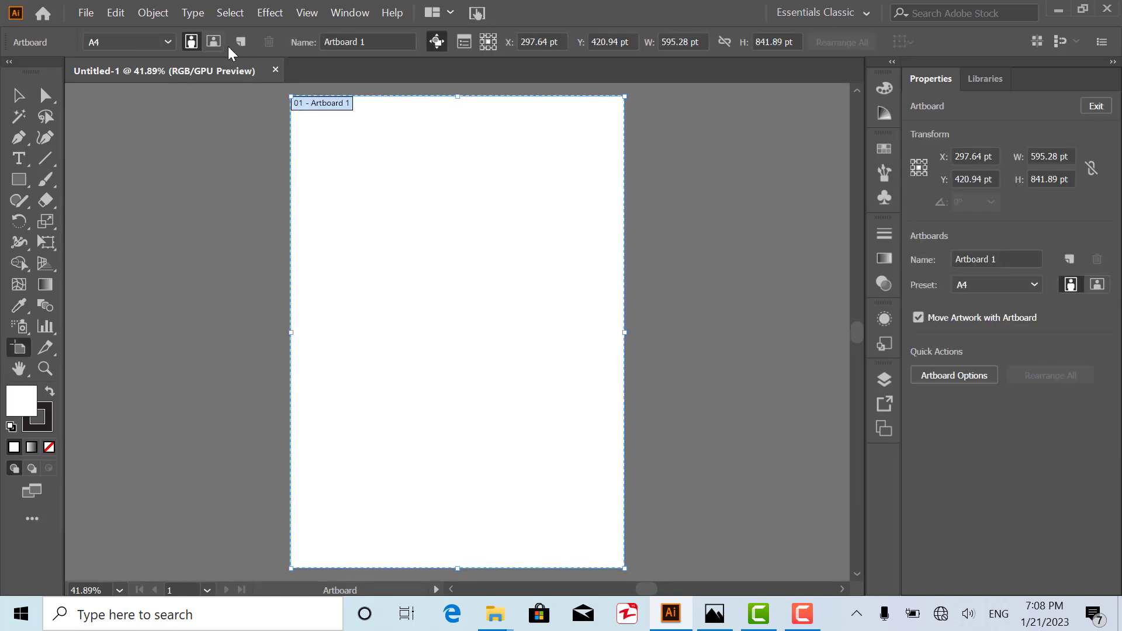
- Switch the A4 artboard to landscape and cover it entirely with a rectangle that has no stroke
left_click(213, 42)
left_click(21, 96)
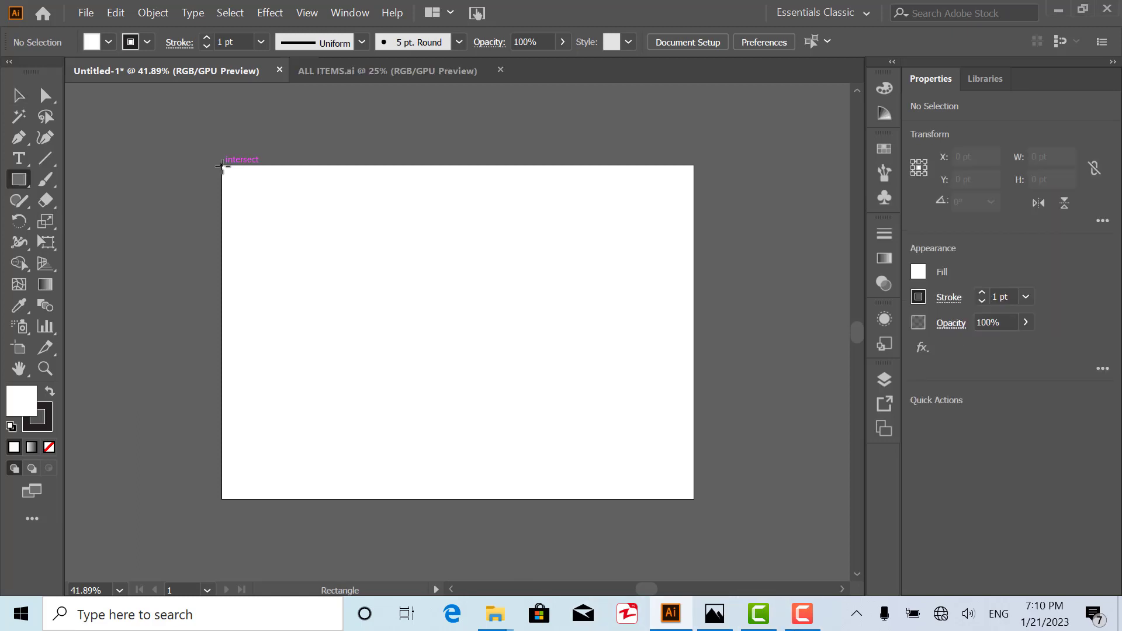
left_click_drag(222, 166, 694, 499)
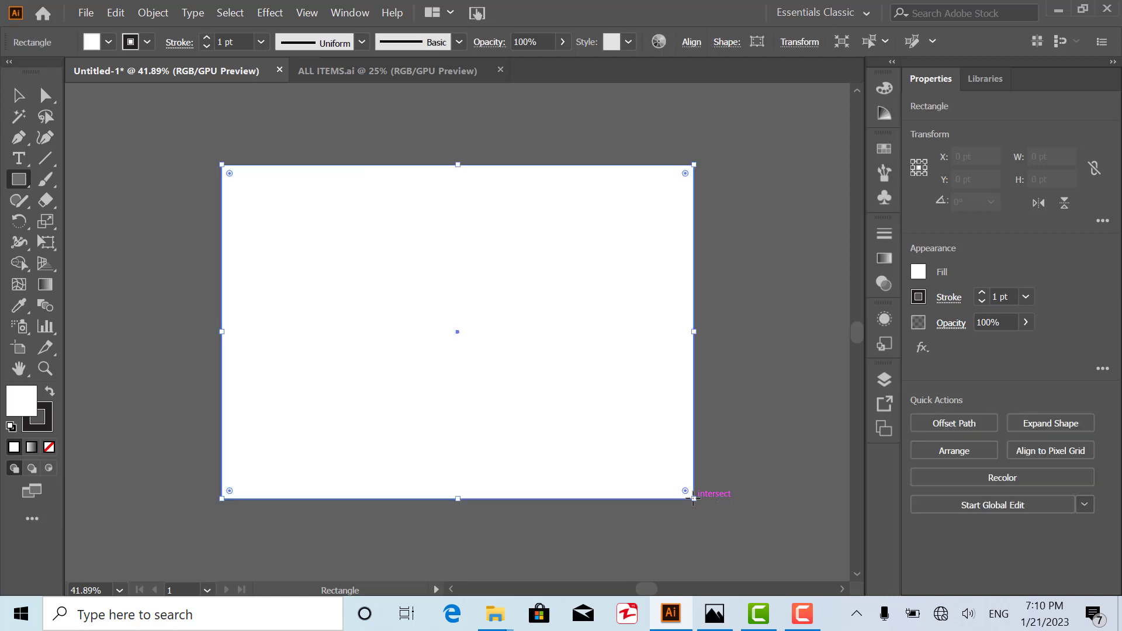
left_click(147, 42)
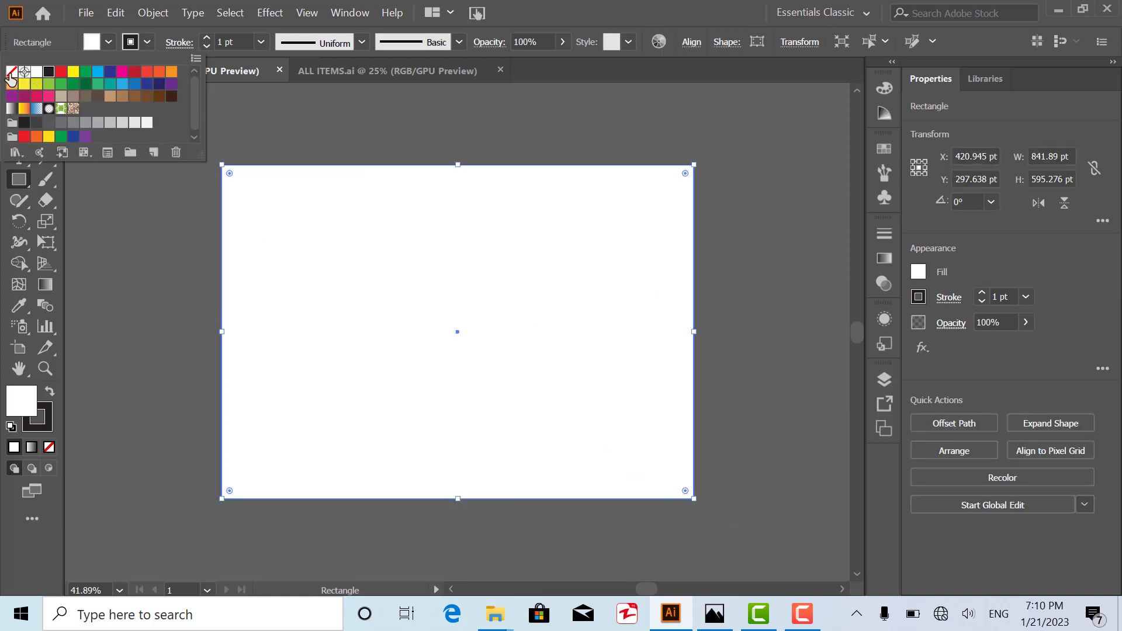
left_click(11, 80)
- Apply a gradient fill to the rectangle and set its starting color stop to the blue swatch
left_click(884, 259)
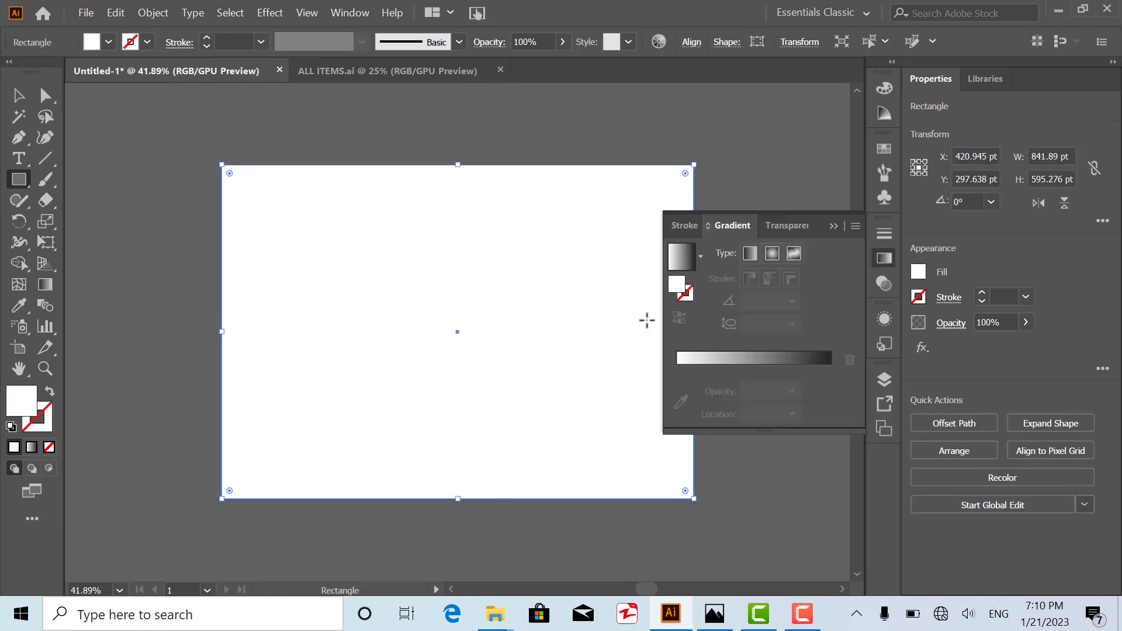
left_click(695, 362)
double_click(677, 390)
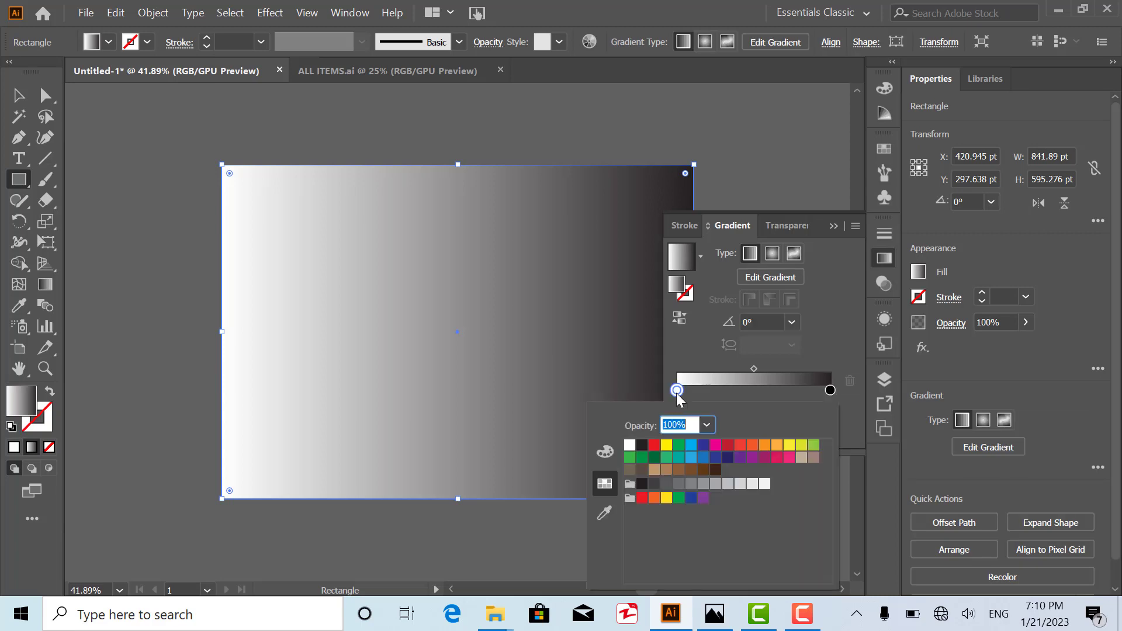
left_click(703, 446)
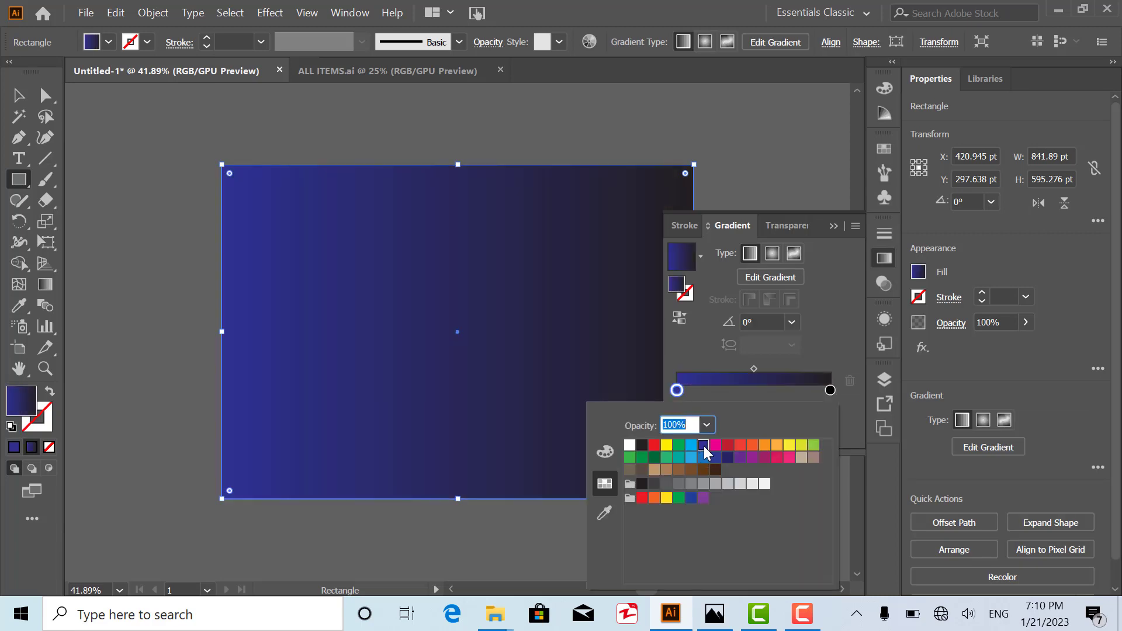
- Set the gradient's end stop to dark blue C=100 M=100 Y=25 K=25 and make the gradient radial
left_click(830, 390)
double_click(831, 391)
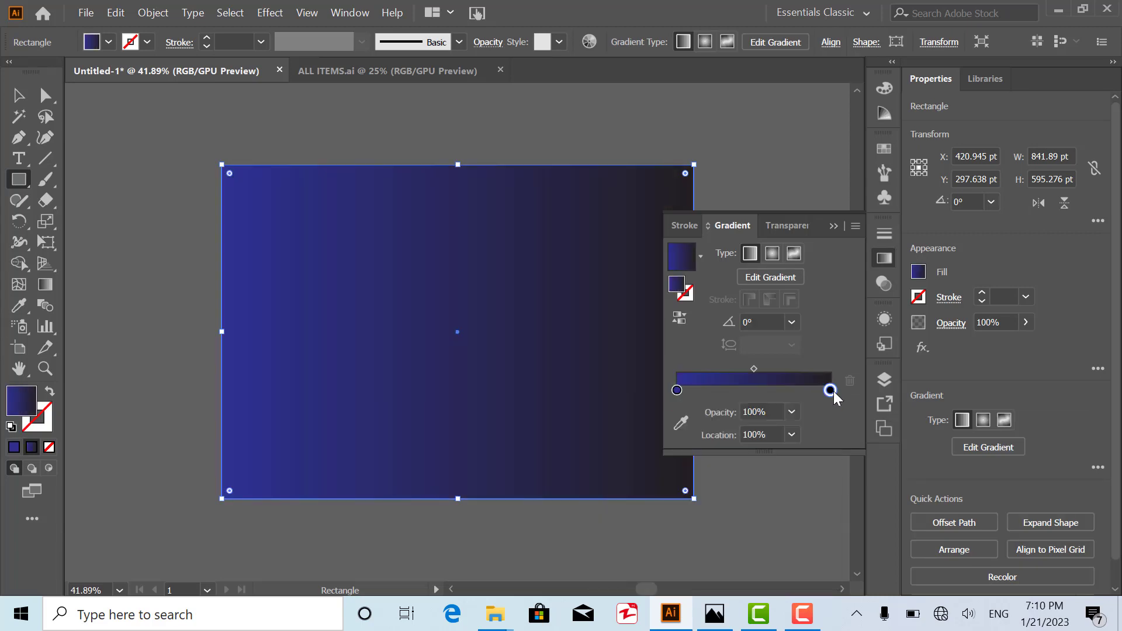
left_click(729, 457)
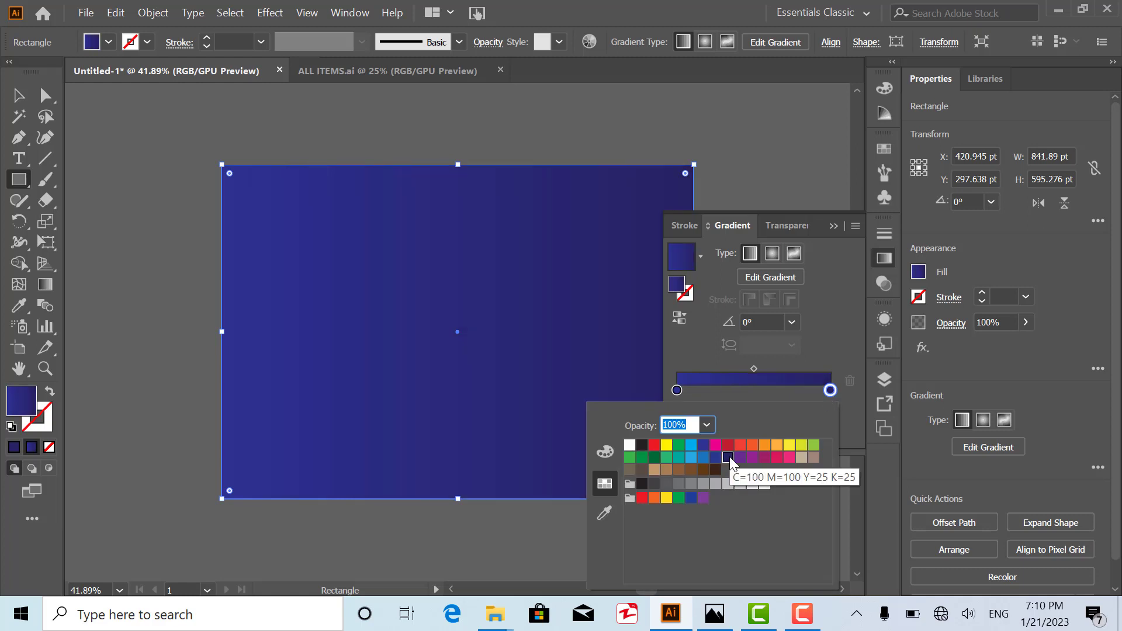
left_click(772, 253)
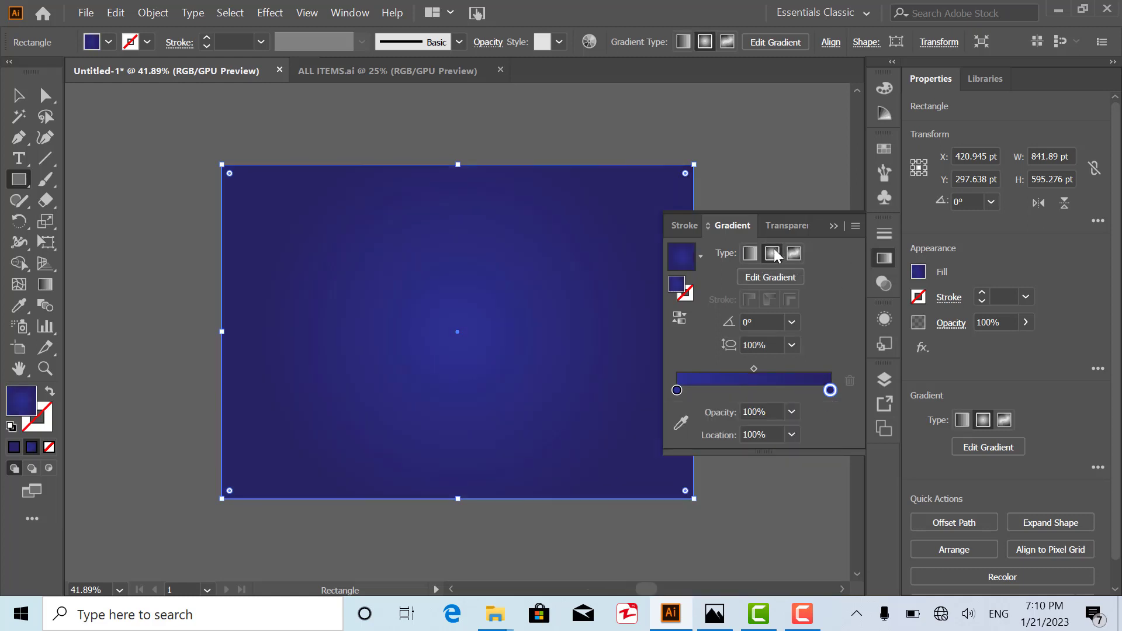
- Extend the radial gradient's outer end well beyond the rectangle's right edge with the Gradient tool
left_click(45, 284)
scroll(256, 281, "down", 3)
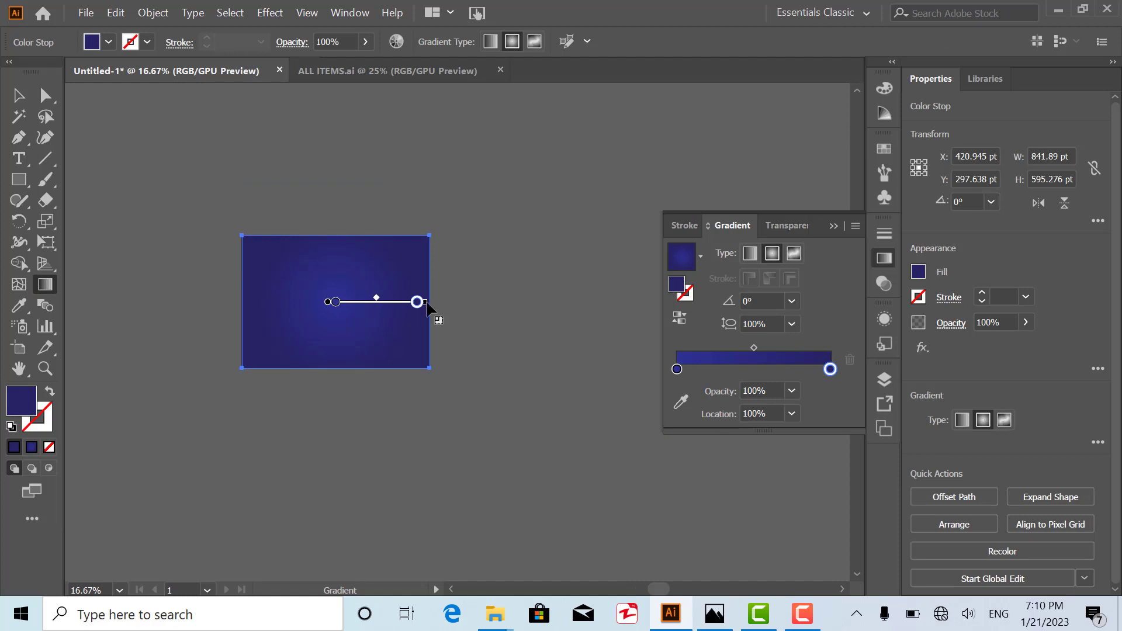
left_click_drag(425, 302, 545, 305)
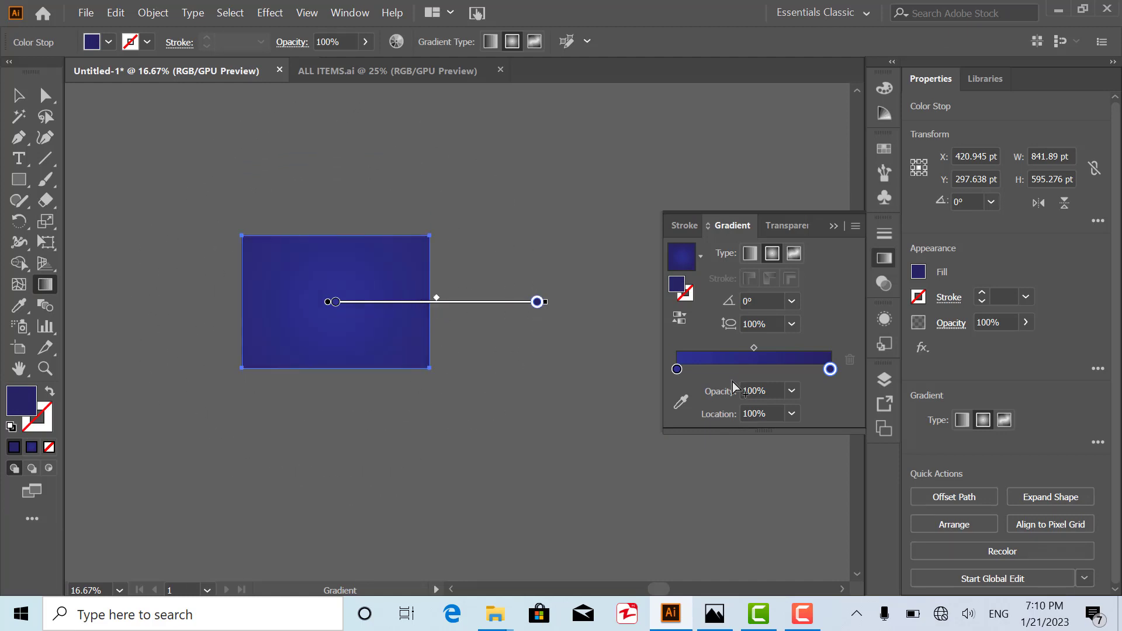
- Brighten the gradient's inner color stop to the blue 2E31A9
double_click(677, 369)
left_click(605, 431)
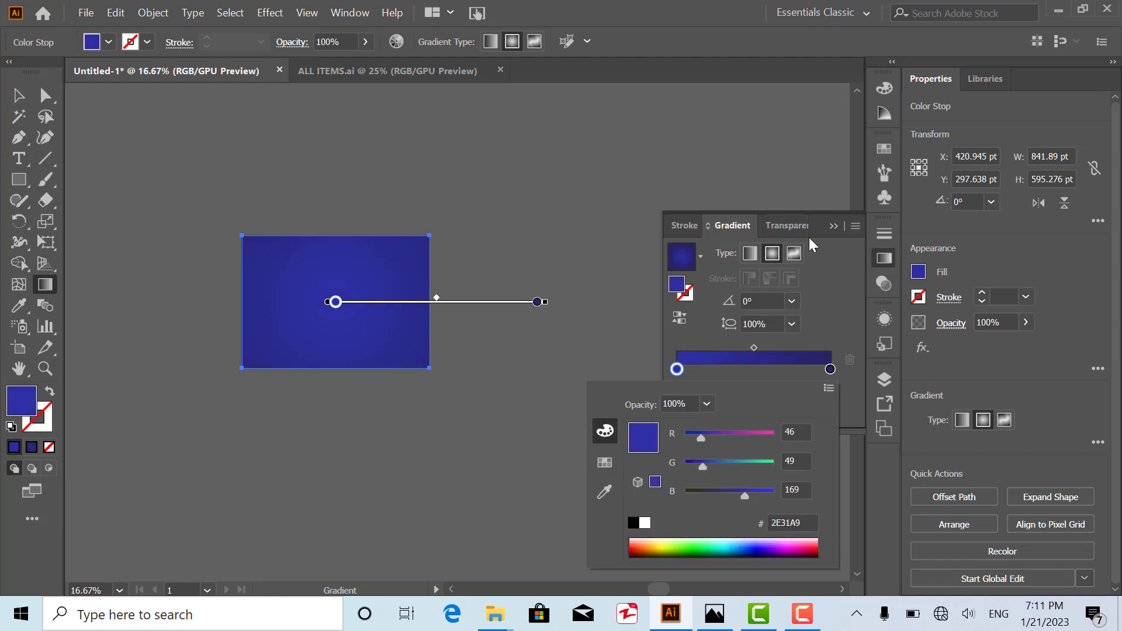
left_click(683, 136)
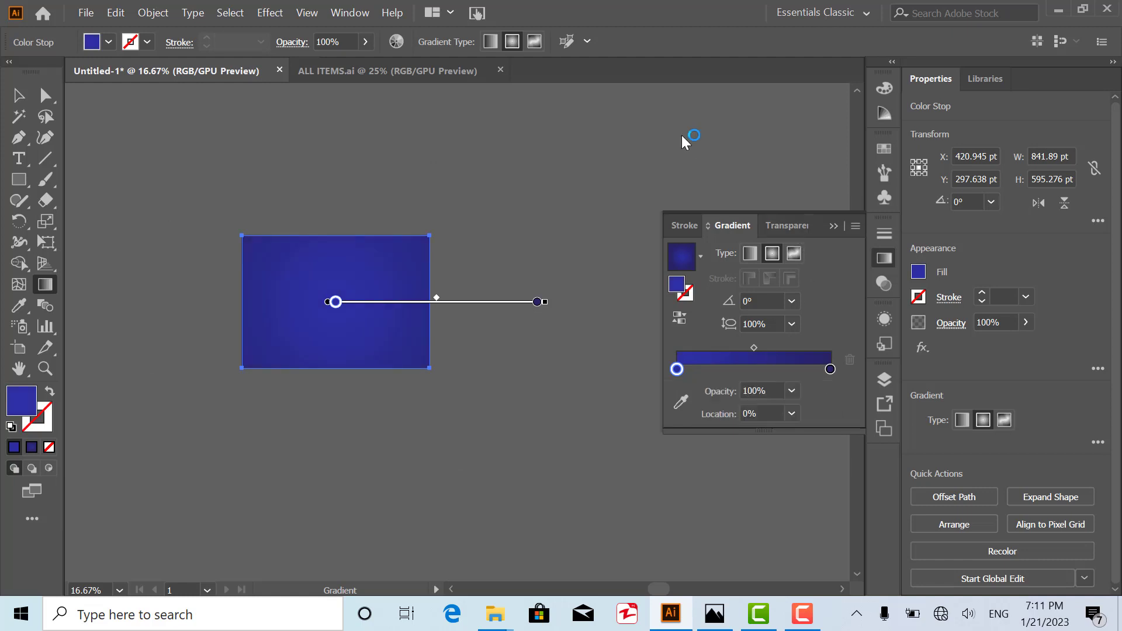
- Switch to File Explorer and open the png icons folder on the My Work (G:) drive
mouse_move(494, 614)
mouse_move(465, 579)
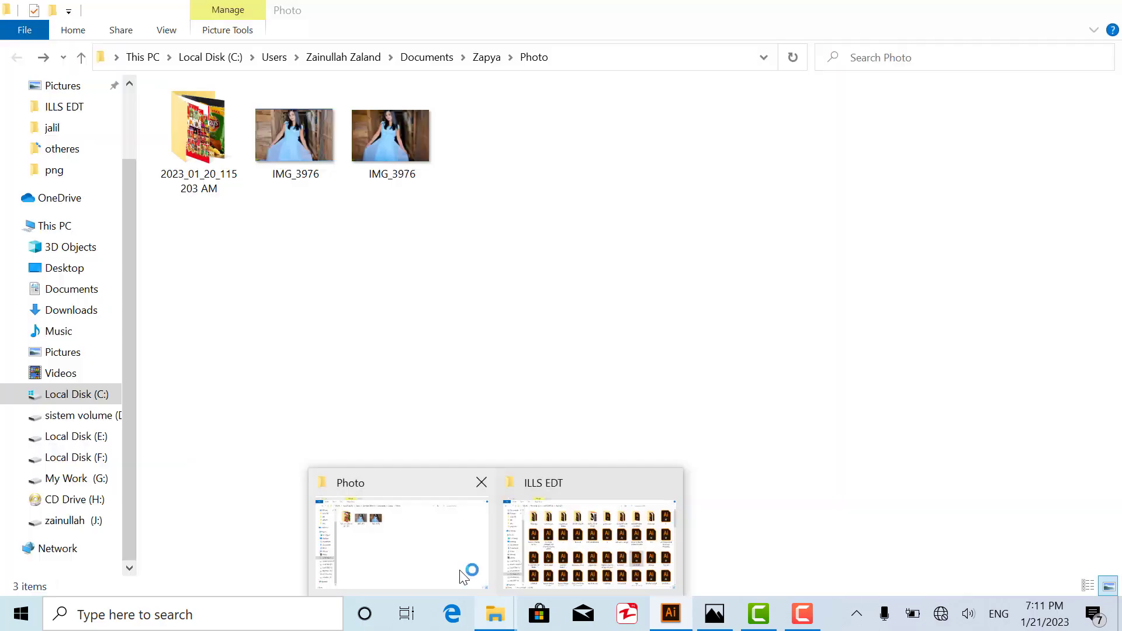
left_click(522, 566)
key("alt+Up")
key("alt+Up")
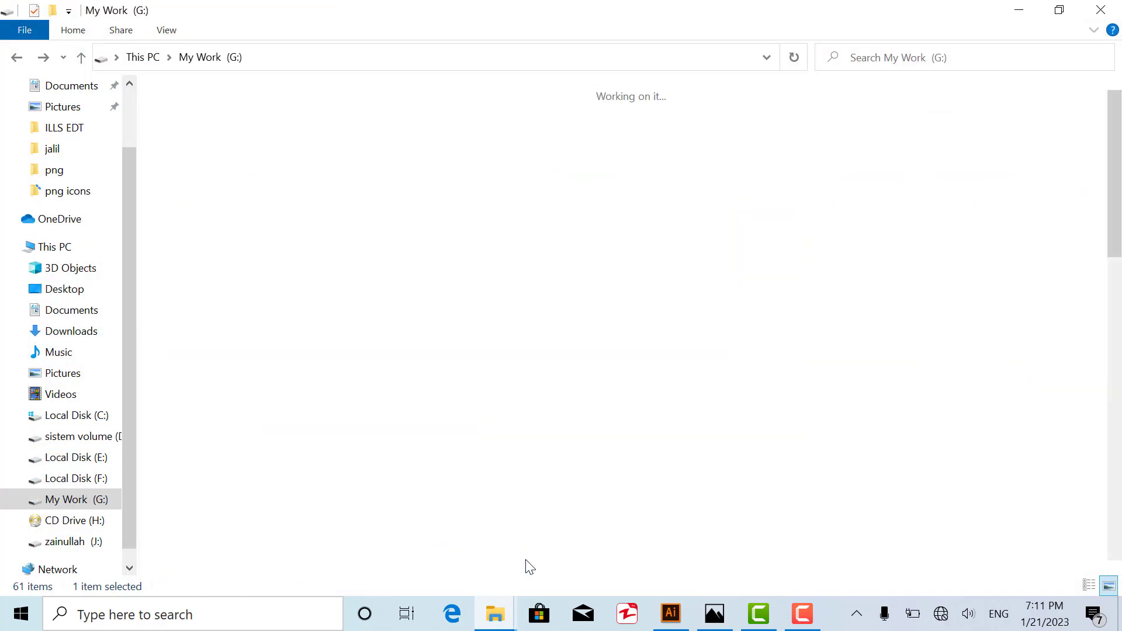
scroll(529, 567, "down", 3)
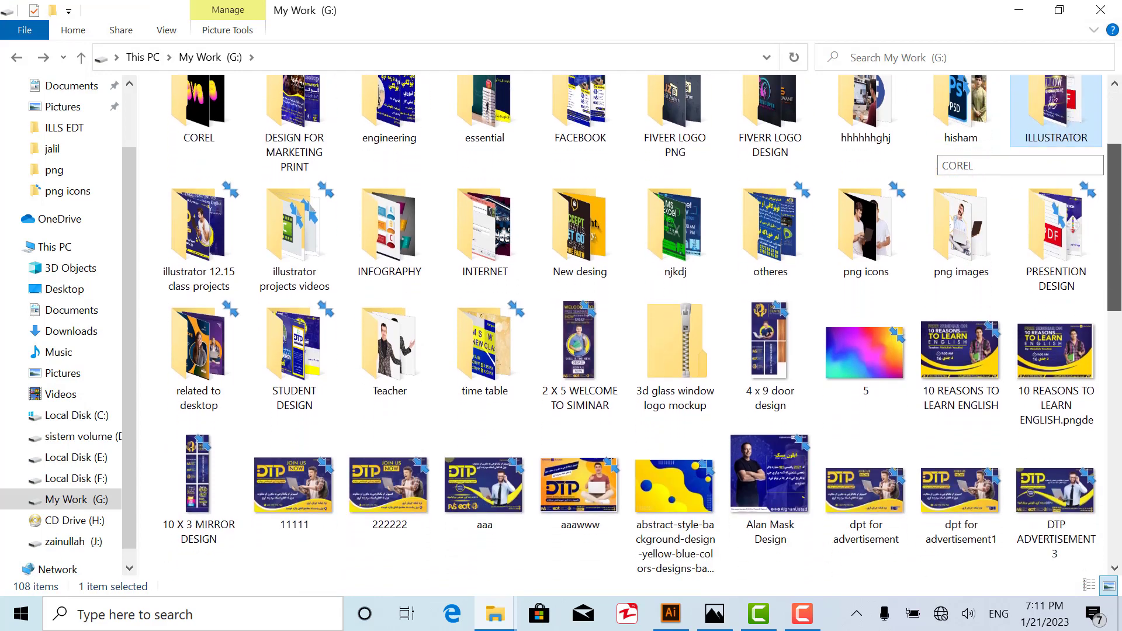
left_click(843, 222)
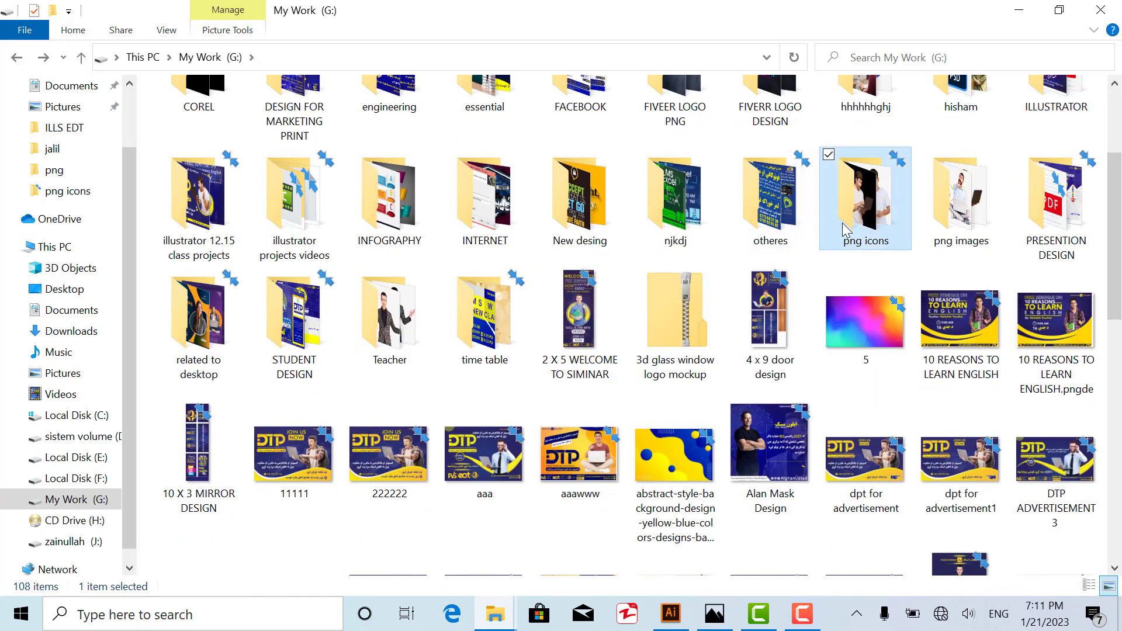
double_click(843, 223)
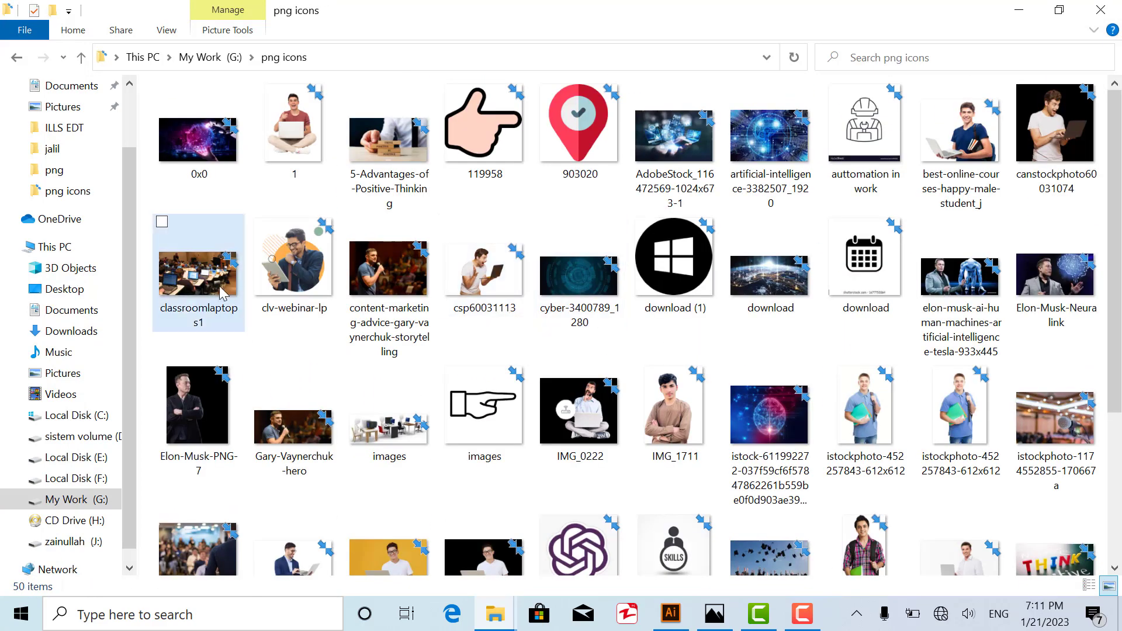
- Place the images classroomlaptops1 and sskkjndc from the folder into the Illustrator document
left_click(228, 304)
scroll(1121, 292, "down", 4)
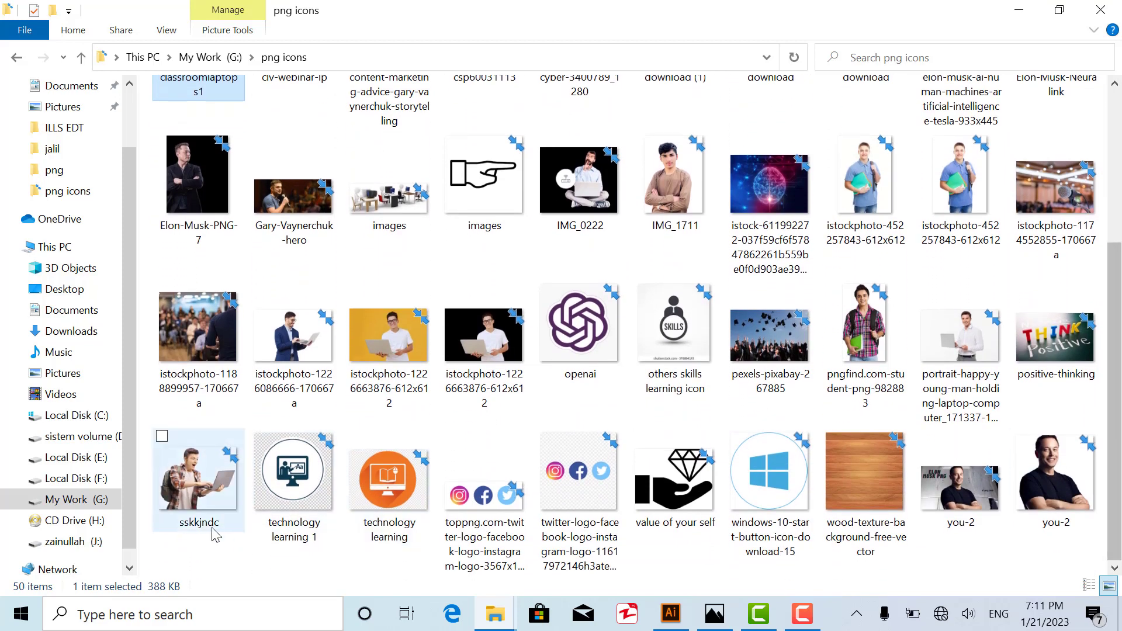
left_click_drag(214, 533, 605, 348)
- Move the classroom photo over the artboard, enlarge it to about 1061 by 597 pt and center it horizontally
key("v")
left_click_drag(560, 316, 357, 285)
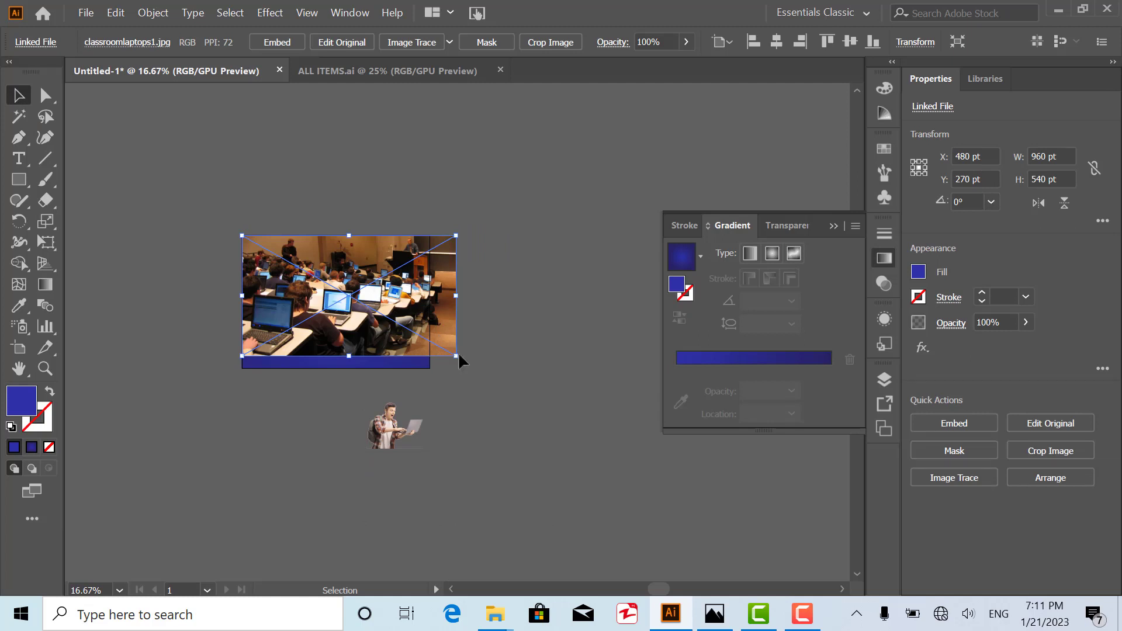
left_click_drag(459, 356, 481, 369)
scroll(408, 318, "up", 1)
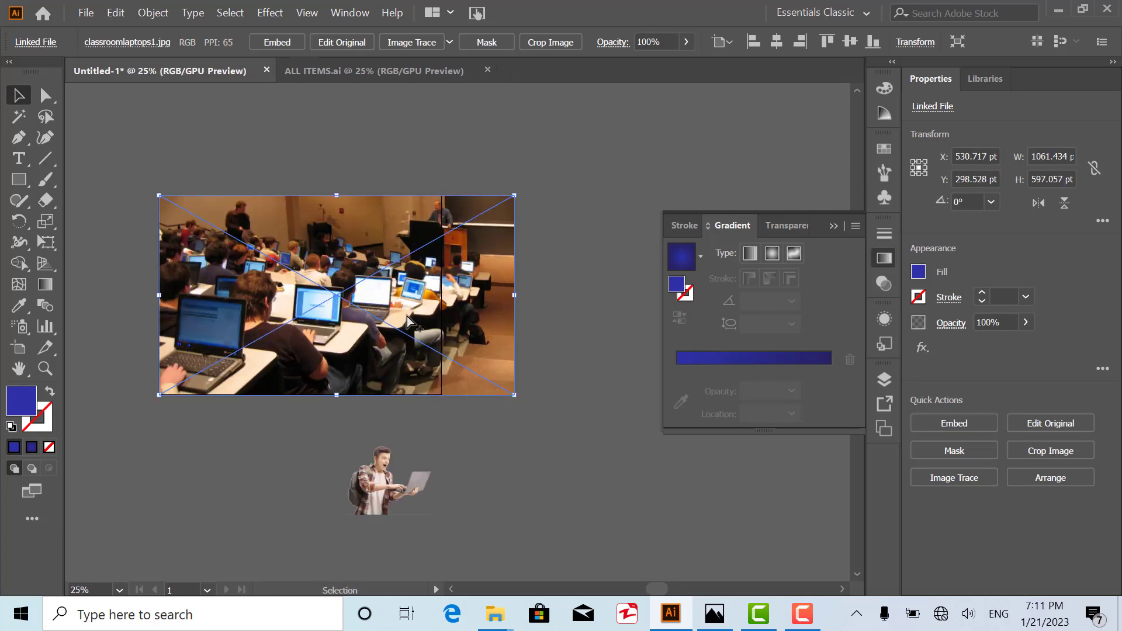
left_click_drag(409, 321, 373, 321)
- Crop the classroom photo's left and right sides to the artboard edges
left_click(566, 45)
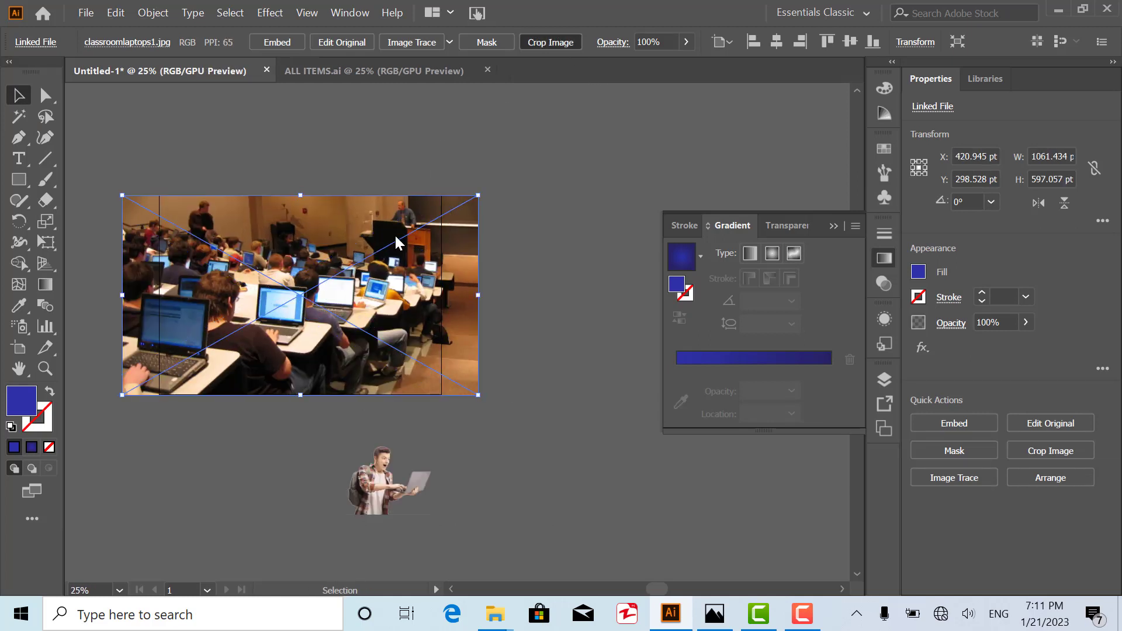
left_click(649, 331)
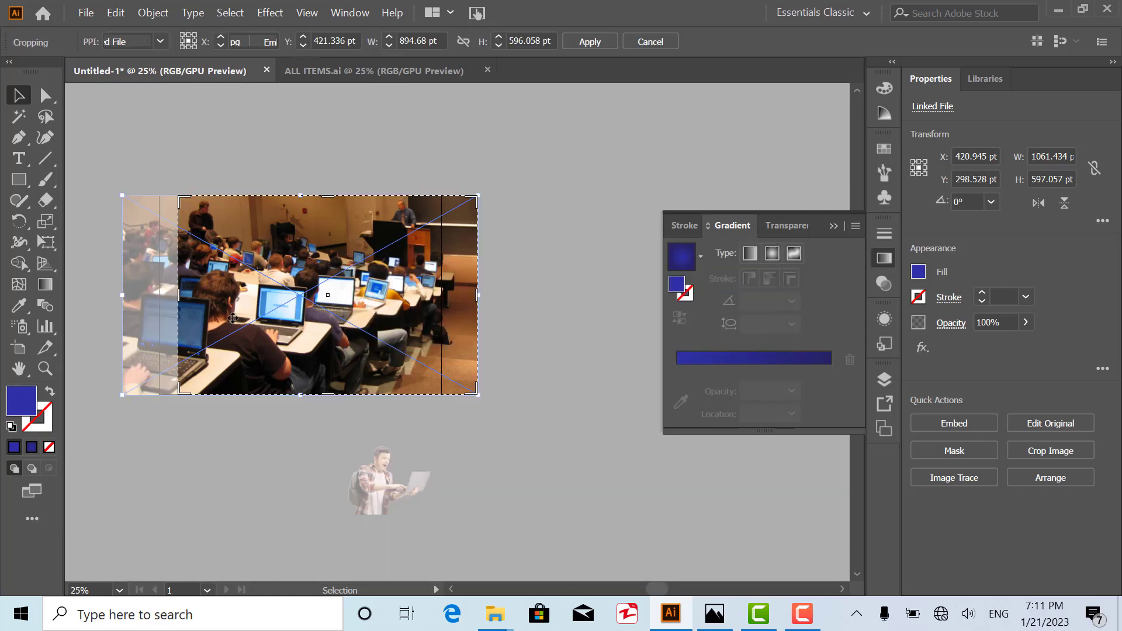
left_click_drag(150, 295, 161, 296)
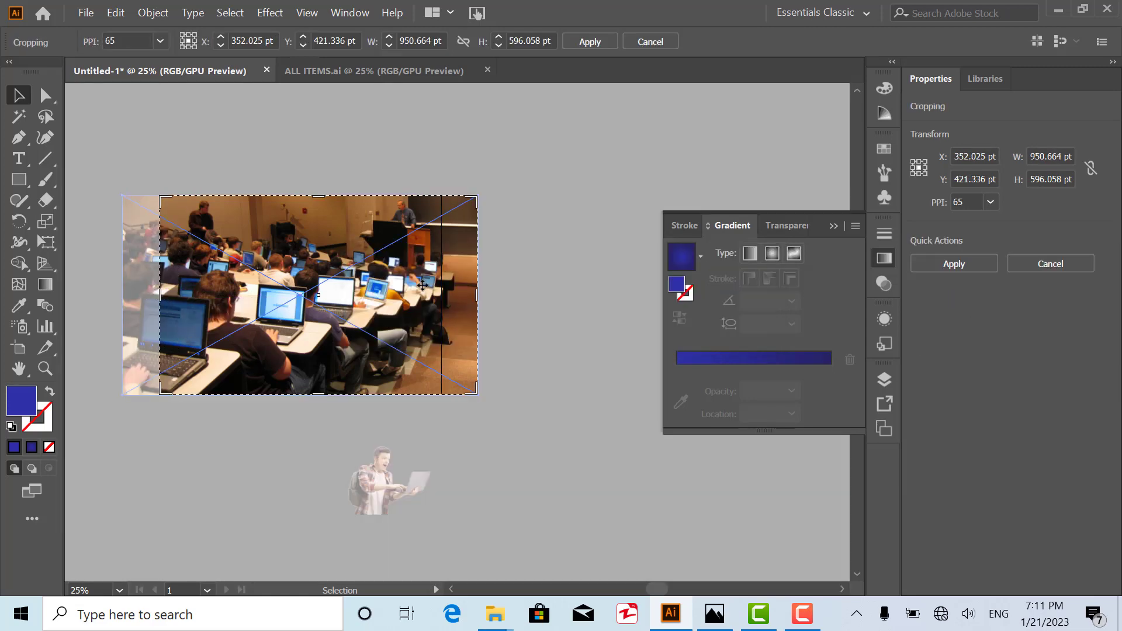
left_click_drag(473, 292, 441, 293)
left_click(589, 42)
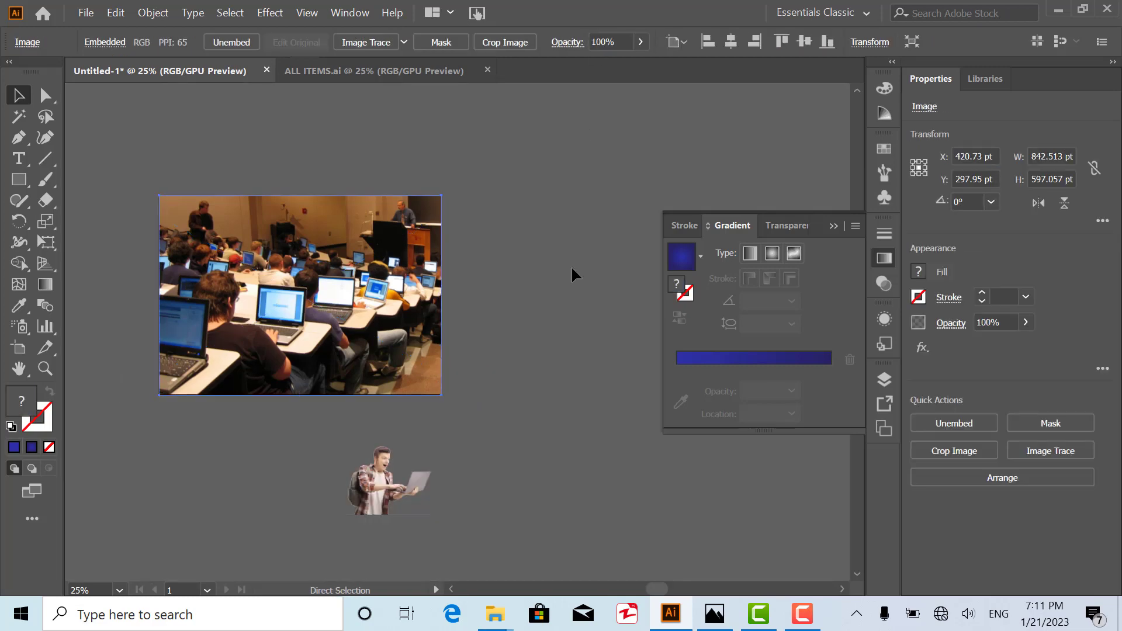
- Send the cropped classroom photo to the back, behind the blue gradient rectangle
right_click(434, 262)
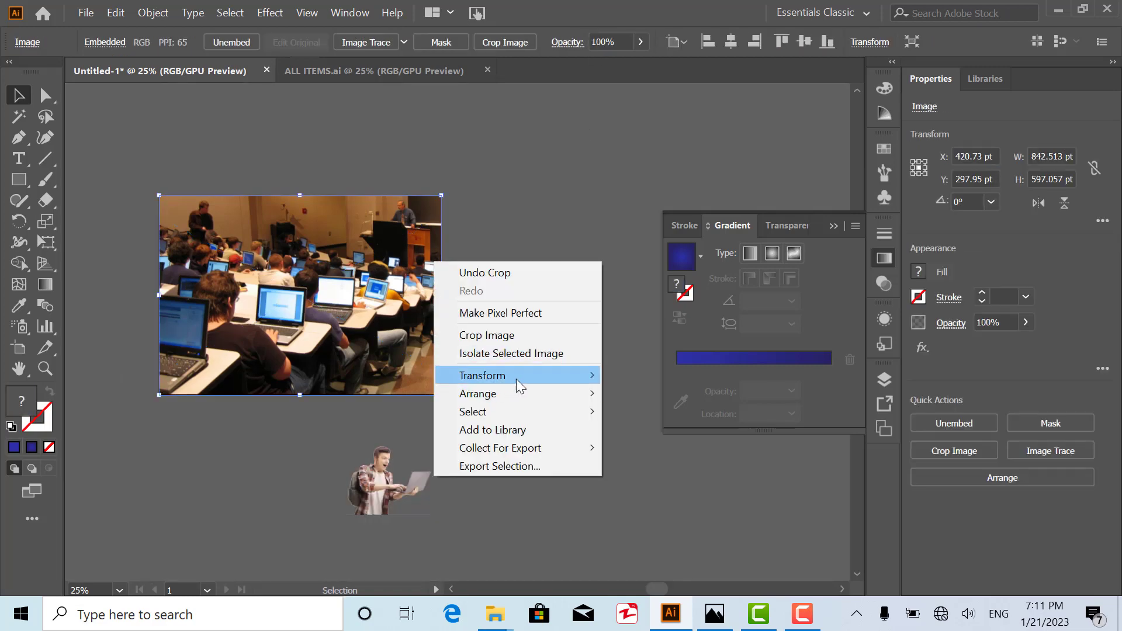
mouse_move(583, 394)
left_click(295, 450)
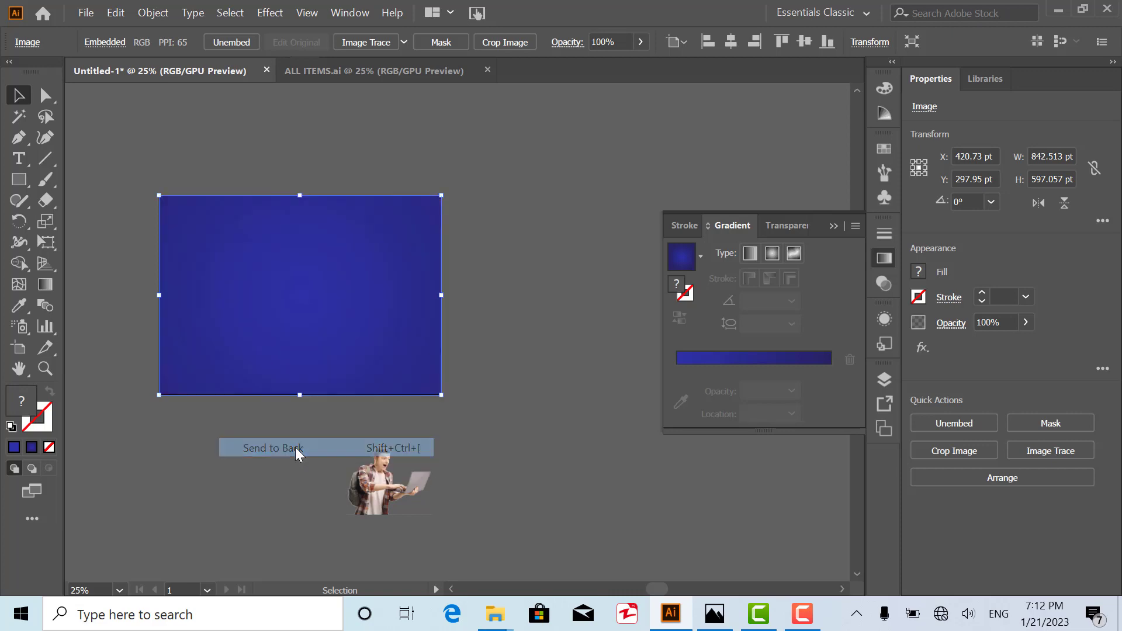
- Set the gradient rectangle's opacity to 94% and deselect it
left_click(320, 313)
left_click(783, 226)
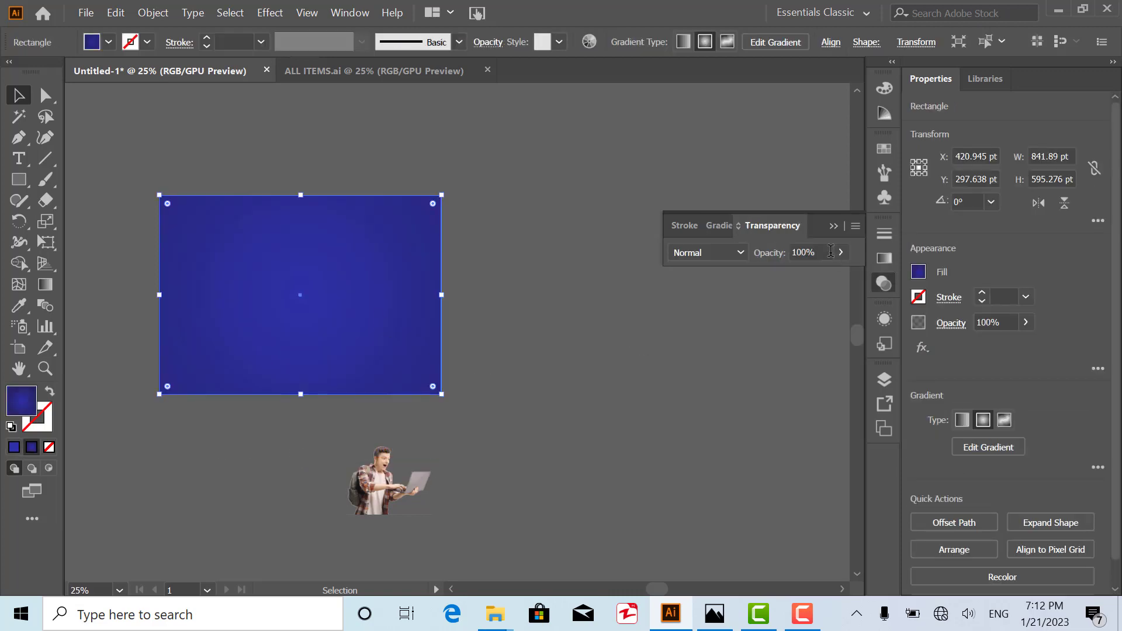
left_click(840, 252)
left_click_drag(824, 281, 833, 275)
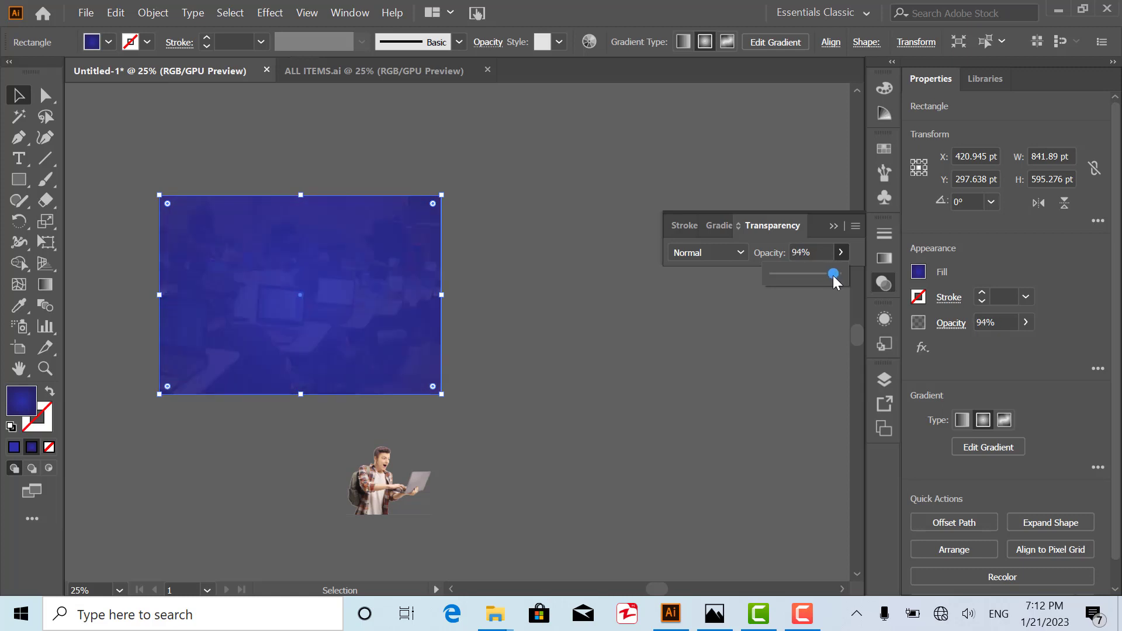
left_click(691, 376)
- Draw a rectangle across the bottom of the artboard, spanning its full width and about 184 pt high
scroll(181, 343, "left", 5)
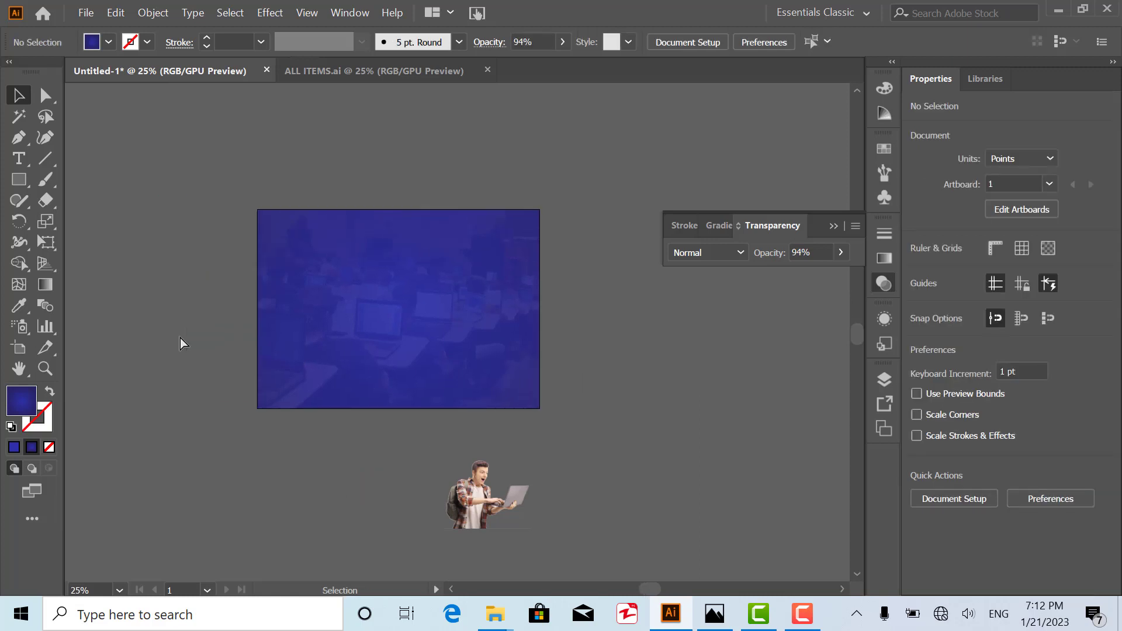
scroll(283, 343, "up", 1)
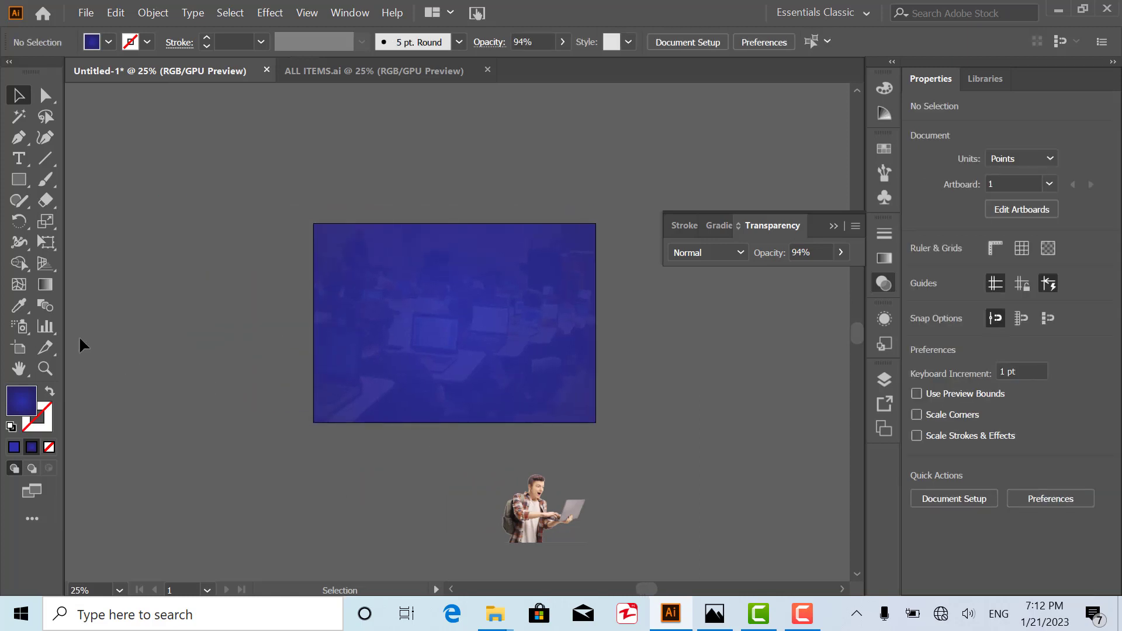
left_click(19, 180)
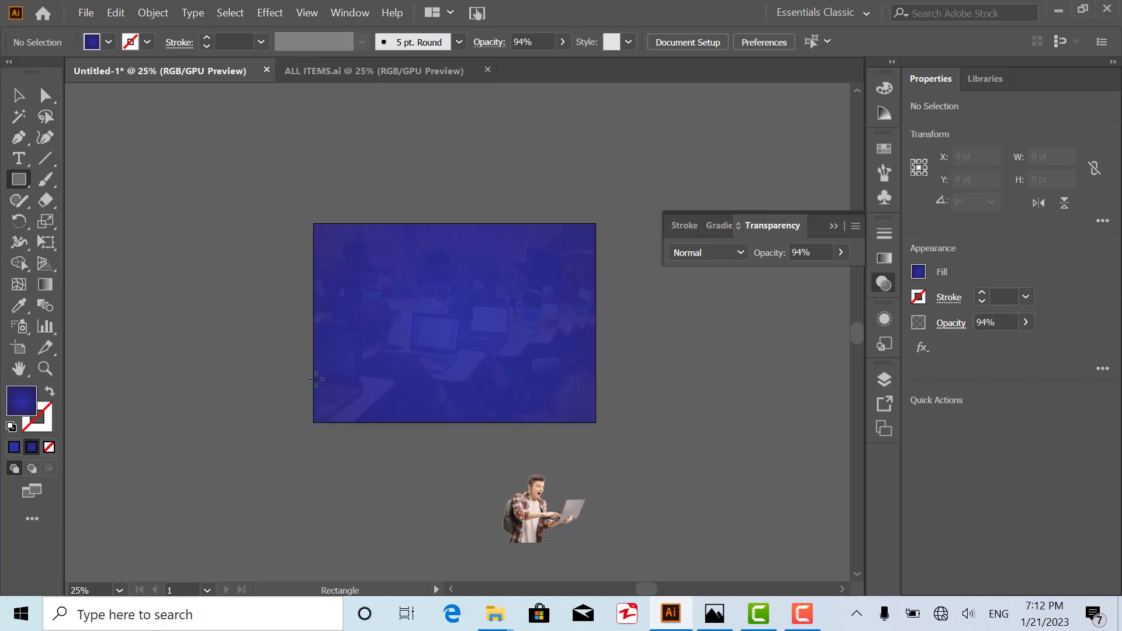
left_click_drag(316, 379, 592, 422)
scroll(363, 423, "up", 3)
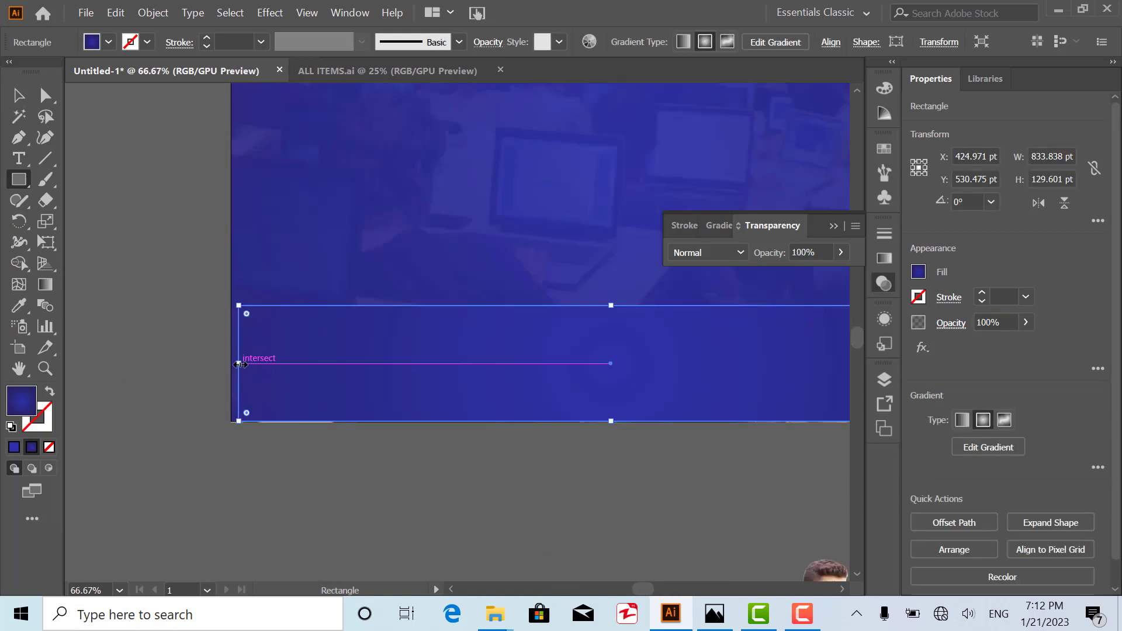
left_click_drag(240, 365, 231, 364)
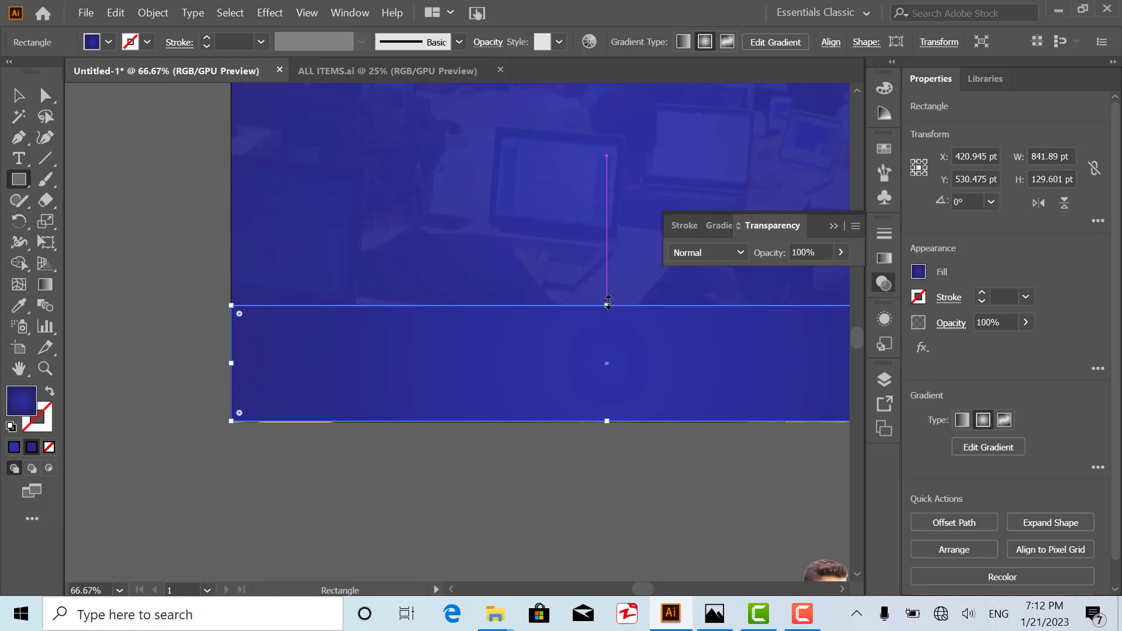
left_click_drag(608, 301, 607, 257)
- Fill the bottom rectangle with solid yellow and deselect it
left_click(108, 42)
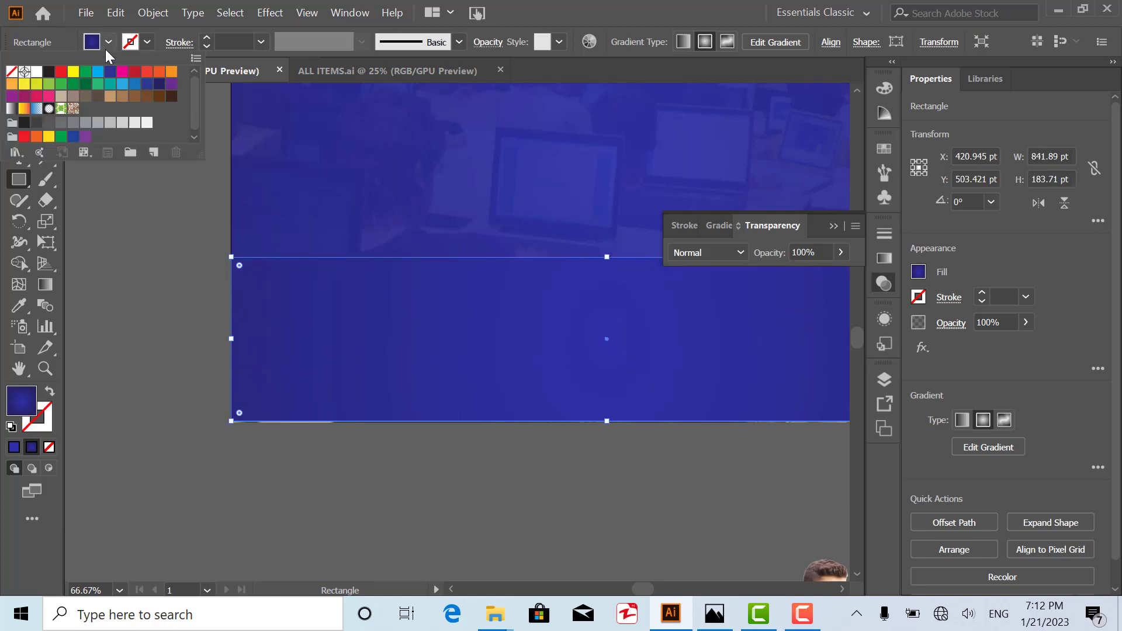
left_click(71, 72)
left_click(162, 350)
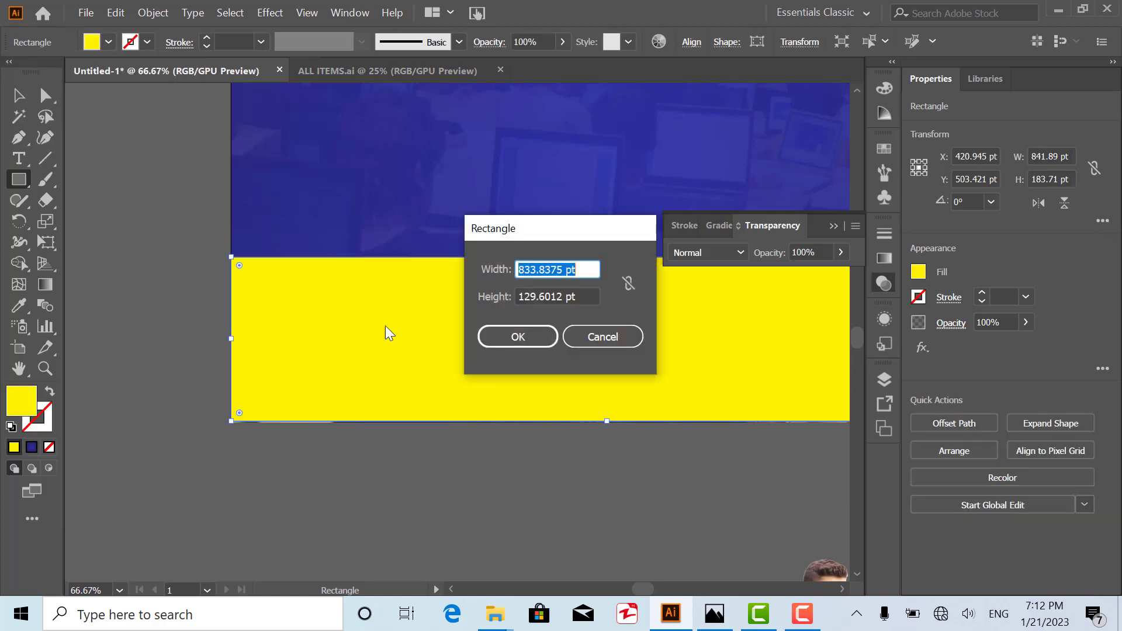
left_click(617, 340)
key("v")
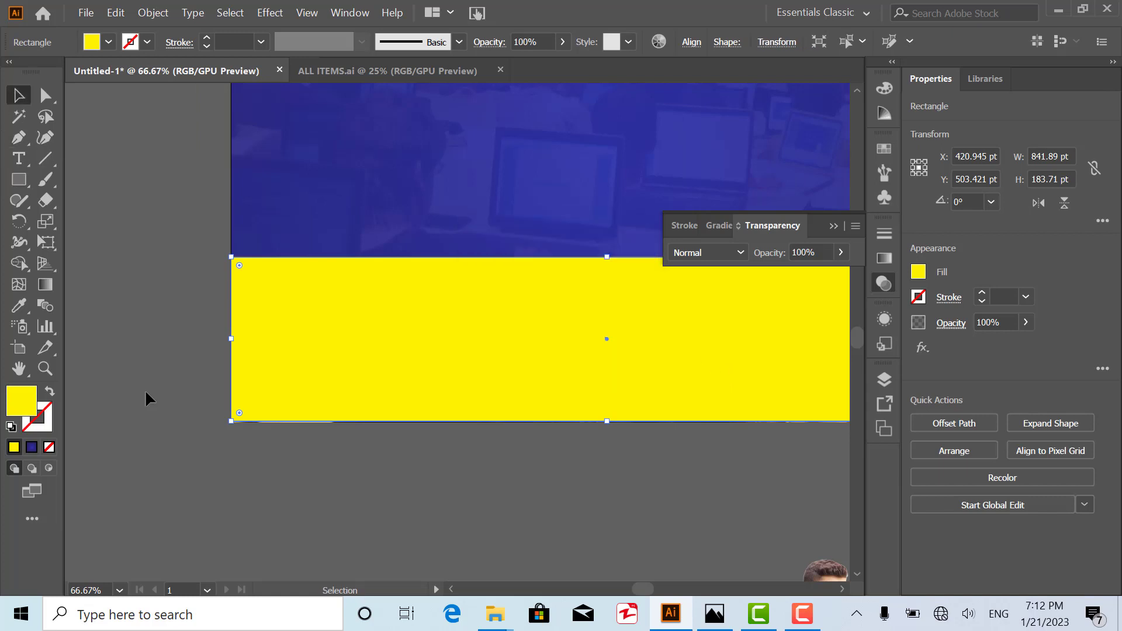
left_click(145, 389)
- Convert the upper-left and upper-right corner anchors of the yellow rectangle to smooth points
scroll(250, 392, "down", 4)
scroll(251, 391, "up", 2)
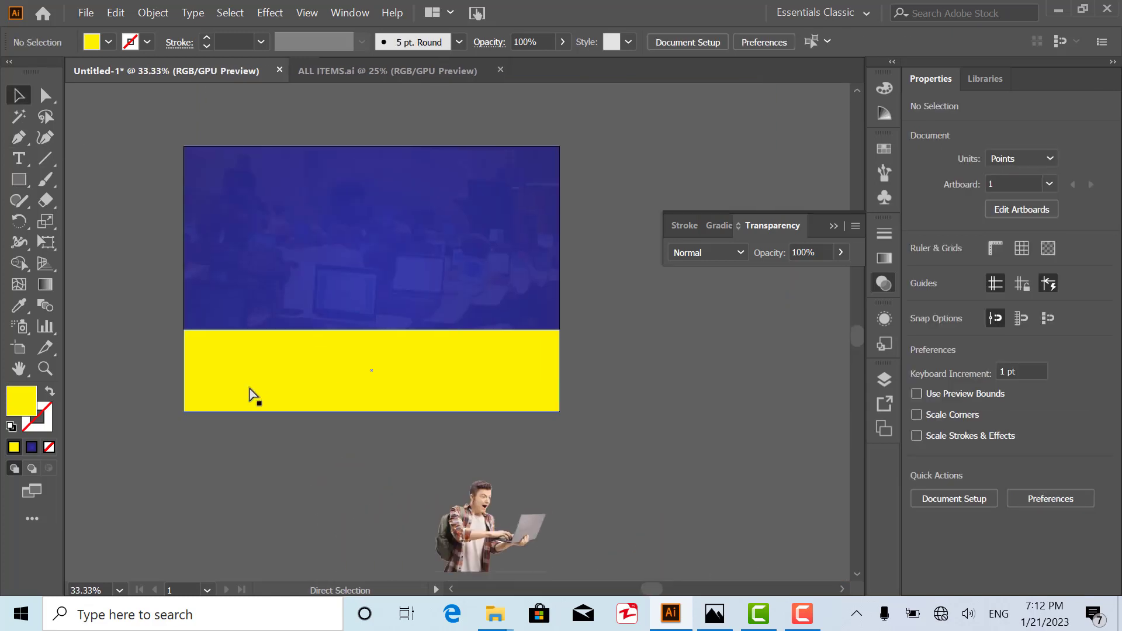
left_click_drag(287, 388, 114, 173)
key("ctrl+z")
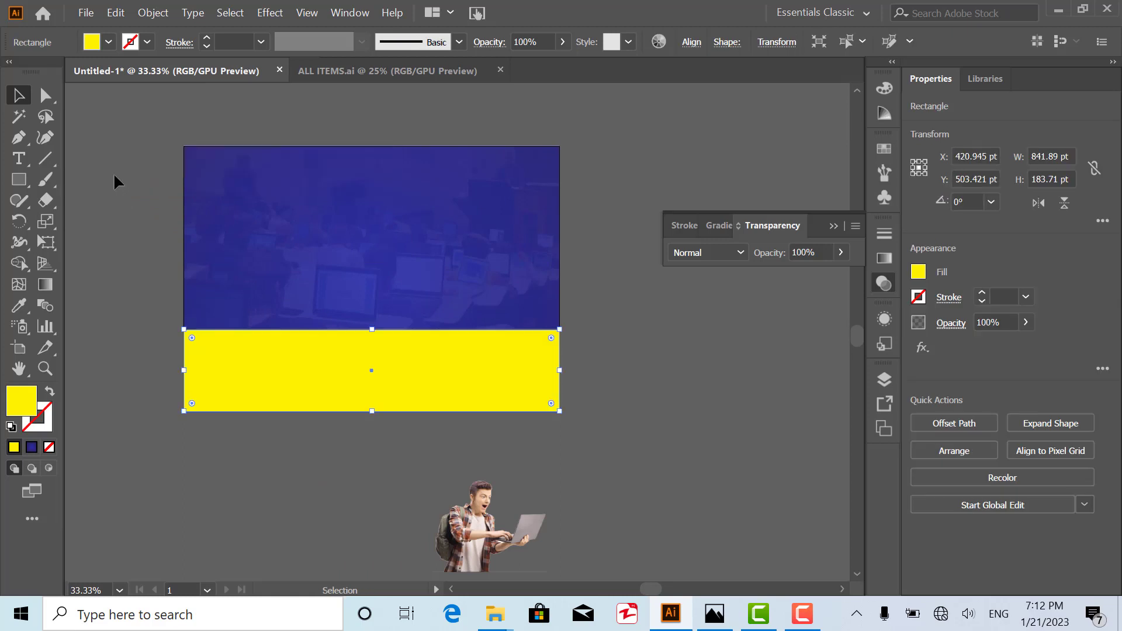
left_click(45, 97)
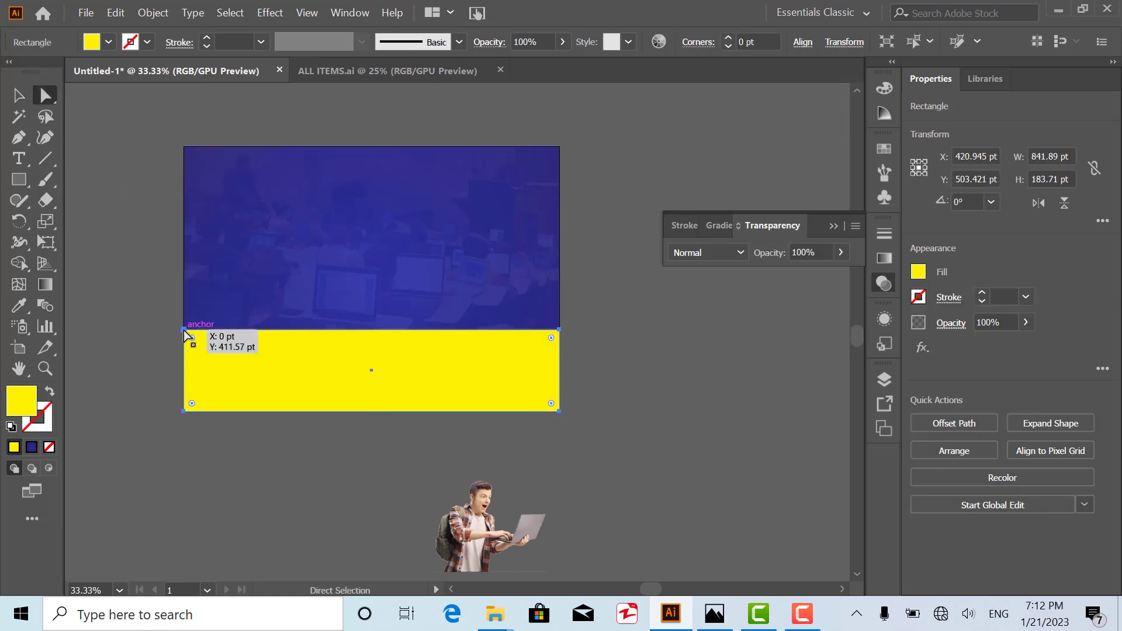
left_click(183, 330)
left_click(158, 41)
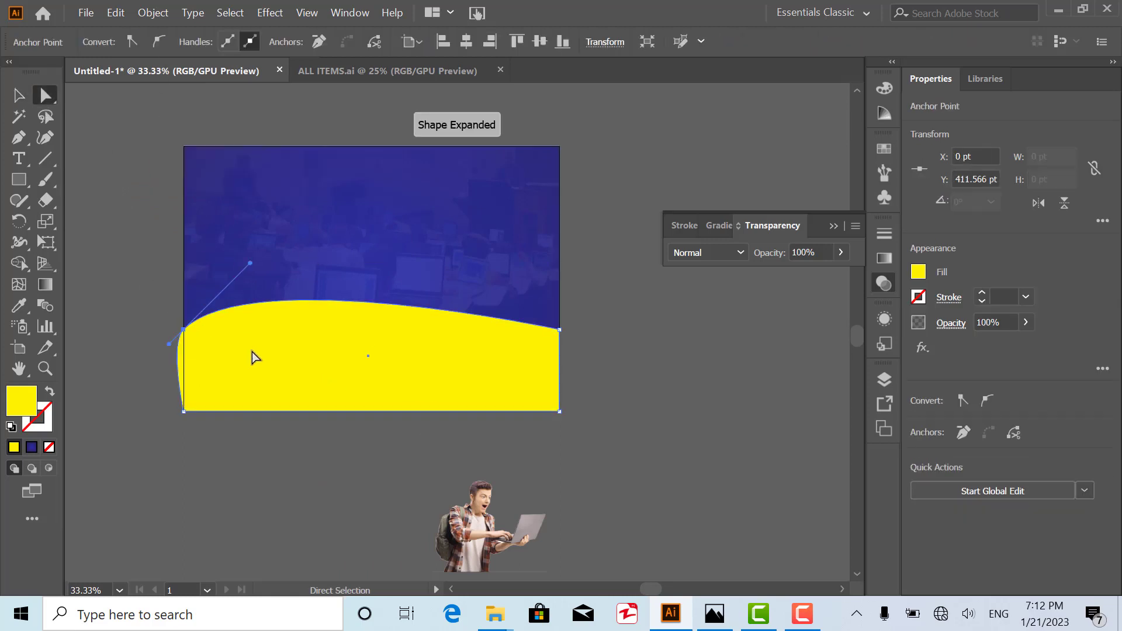
left_click(560, 329)
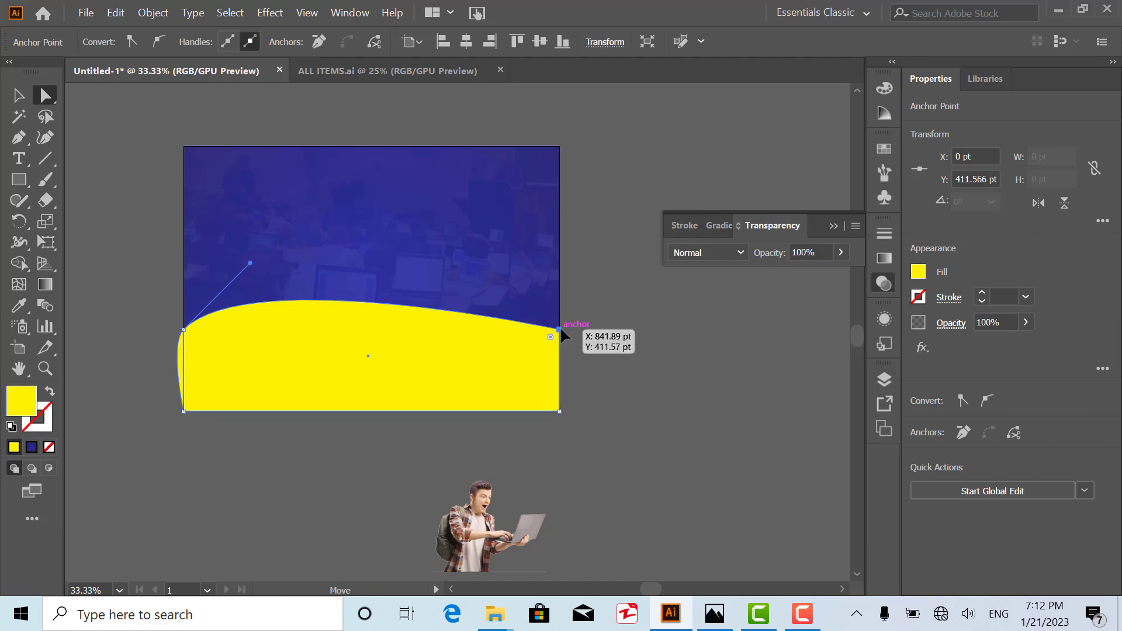
left_click(160, 42)
- Retract the outward-facing handles of both upper anchors so the yellow shape's sides run straight along the artboard edges
left_click_drag(574, 348, 558, 328)
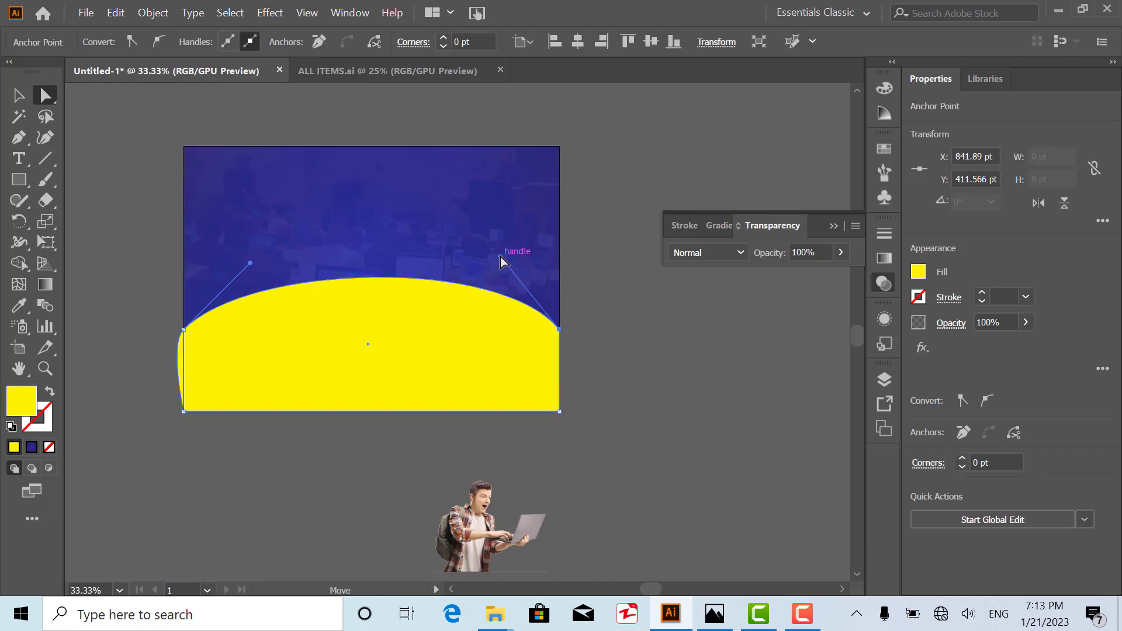
left_click(184, 331)
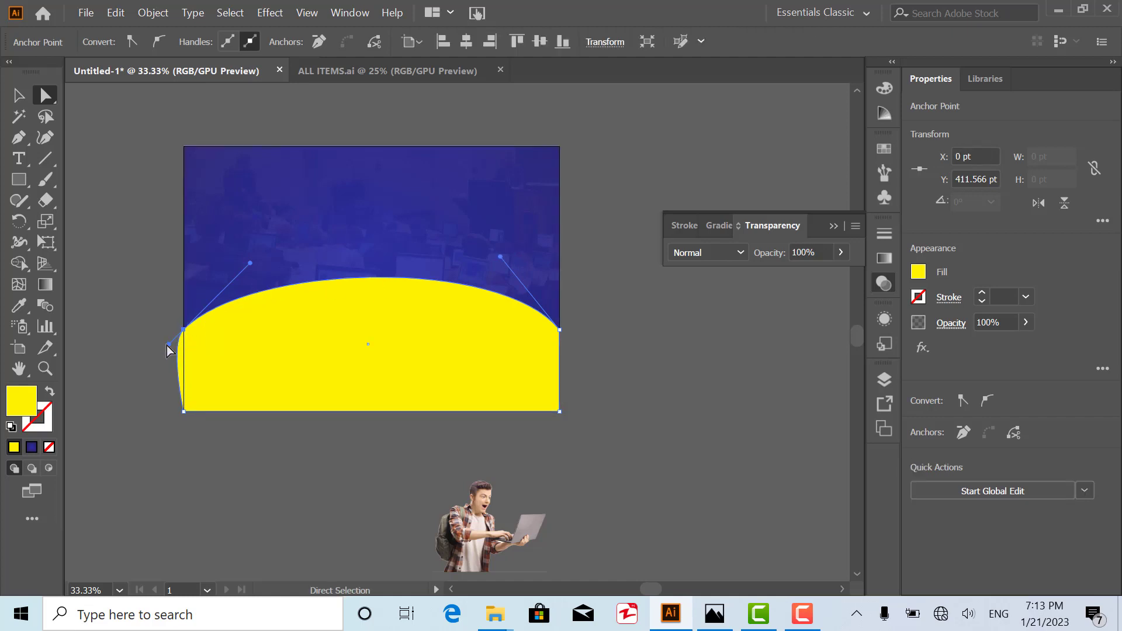
left_click_drag(170, 349, 182, 331)
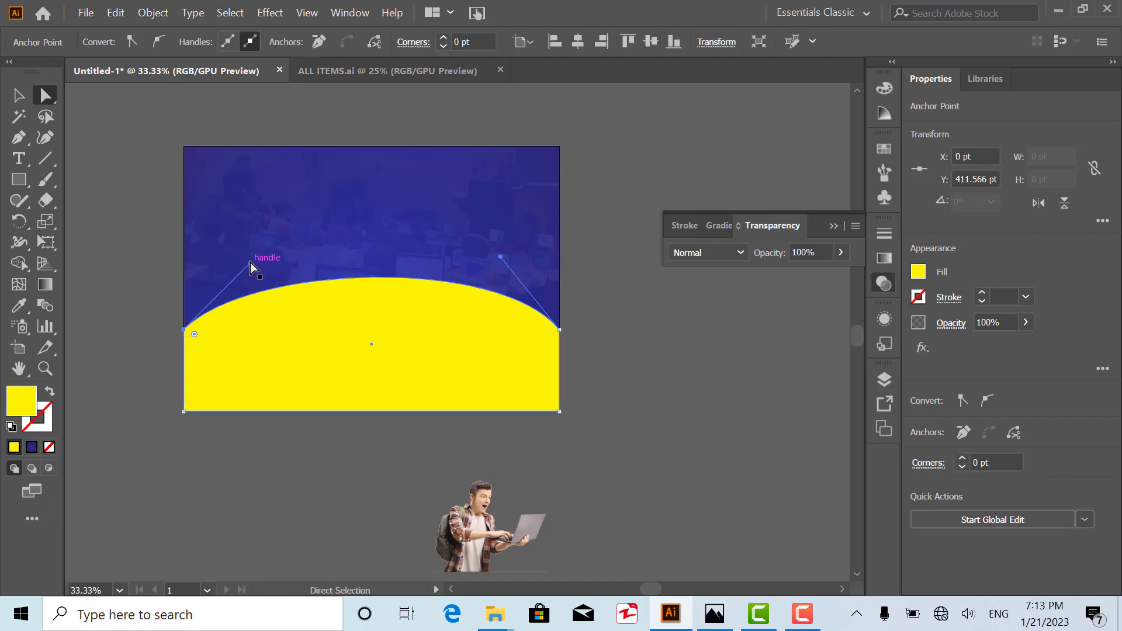
- Reshape the yellow shape's top edge into an S-shaped wave with a dip on the left and a crest on the right
left_click_drag(250, 262, 294, 504)
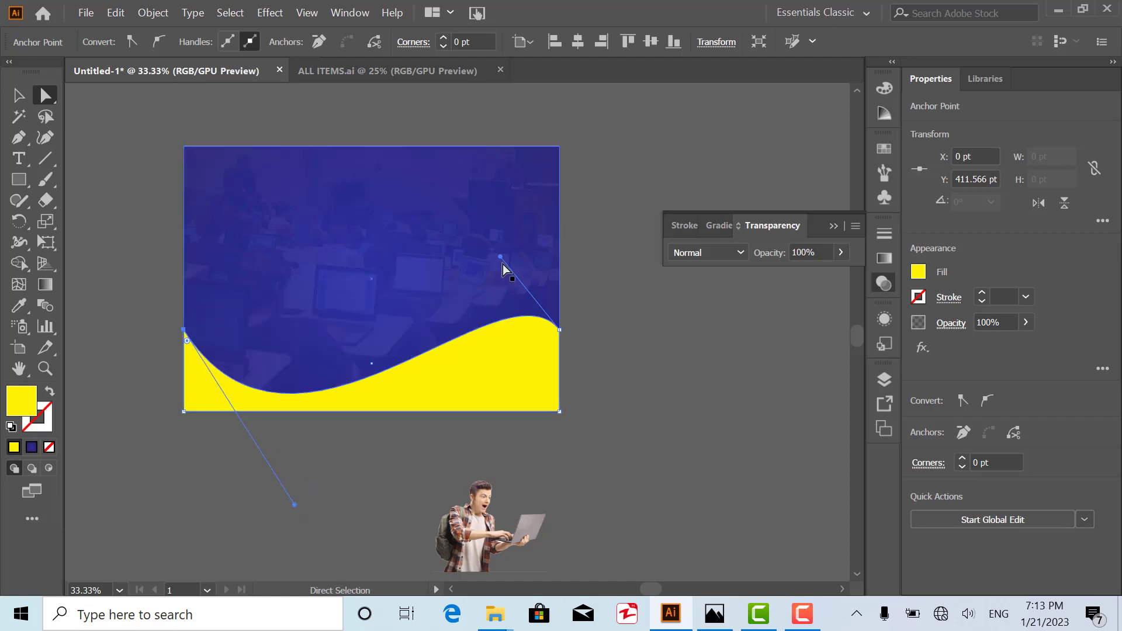
left_click_drag(500, 256, 423, 260)
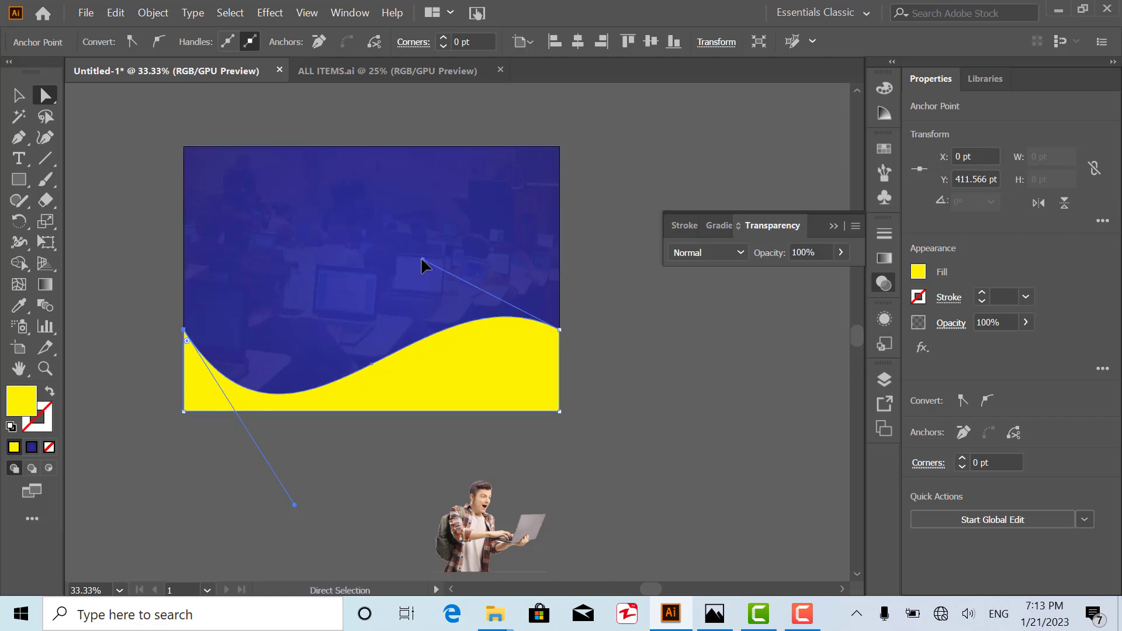
left_click_drag(295, 505, 315, 501)
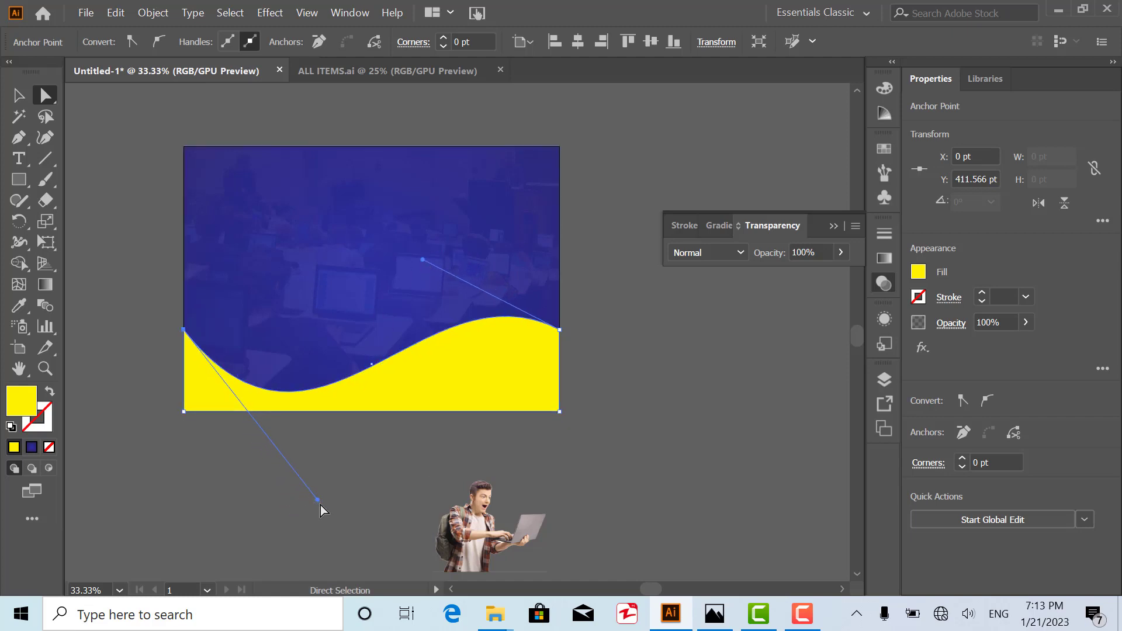
left_click(320, 505)
- Lower the wave's upper-left anchor to about Y 456 pt, refine both curve handles and deselect the shape
left_click(185, 329)
left_click_drag(185, 330, 185, 349)
left_click_drag(317, 519, 307, 501)
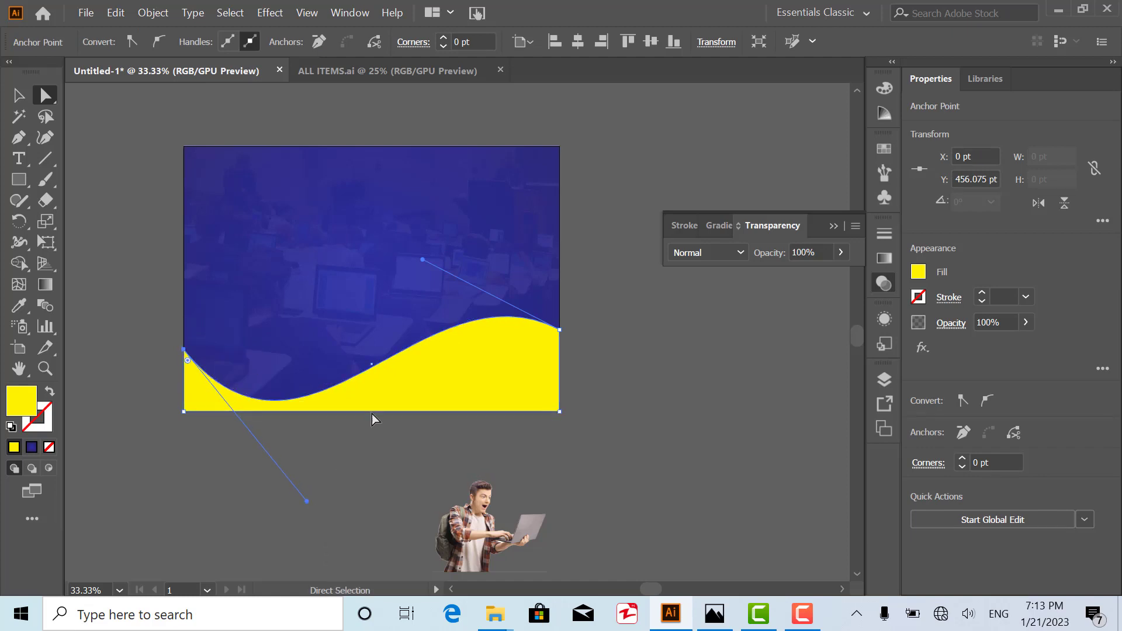
left_click_drag(423, 260, 409, 258)
left_click(265, 482)
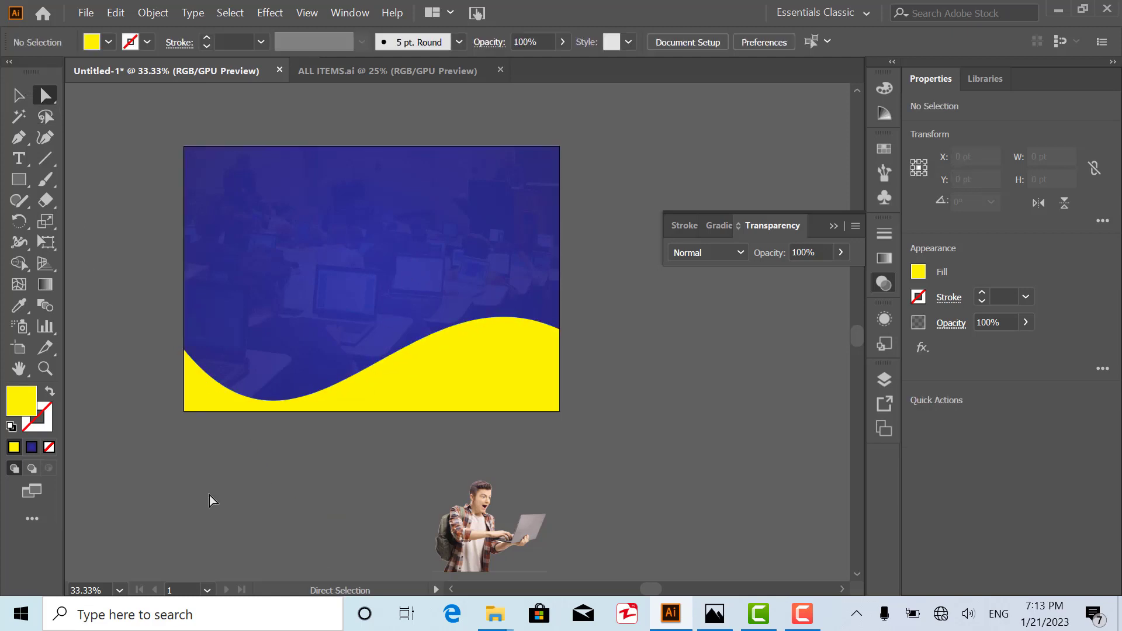
- Copy the yellow wave shape and paste the duplicate in place
left_click(18, 95)
left_click(427, 409)
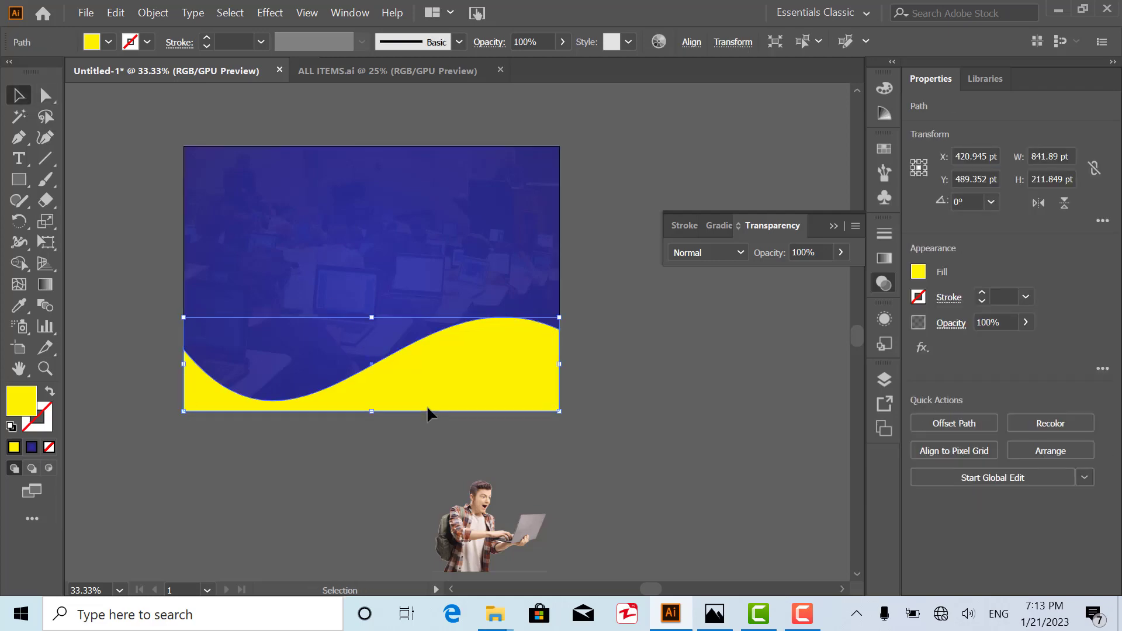
right_click(427, 407)
left_click(116, 17)
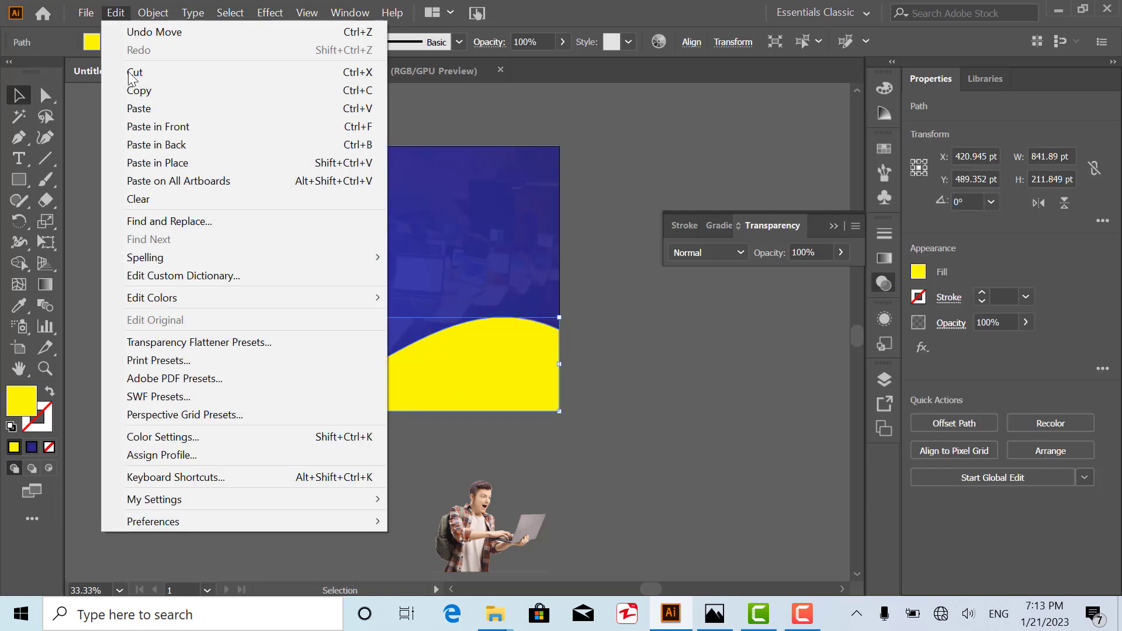
left_click(122, 90)
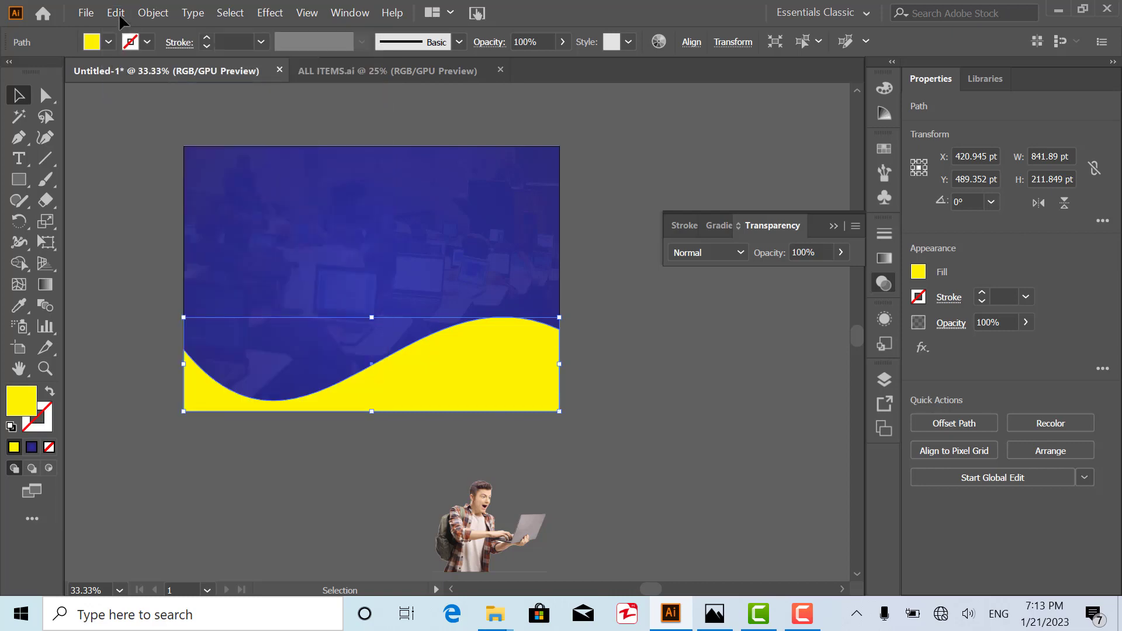
left_click(119, 16)
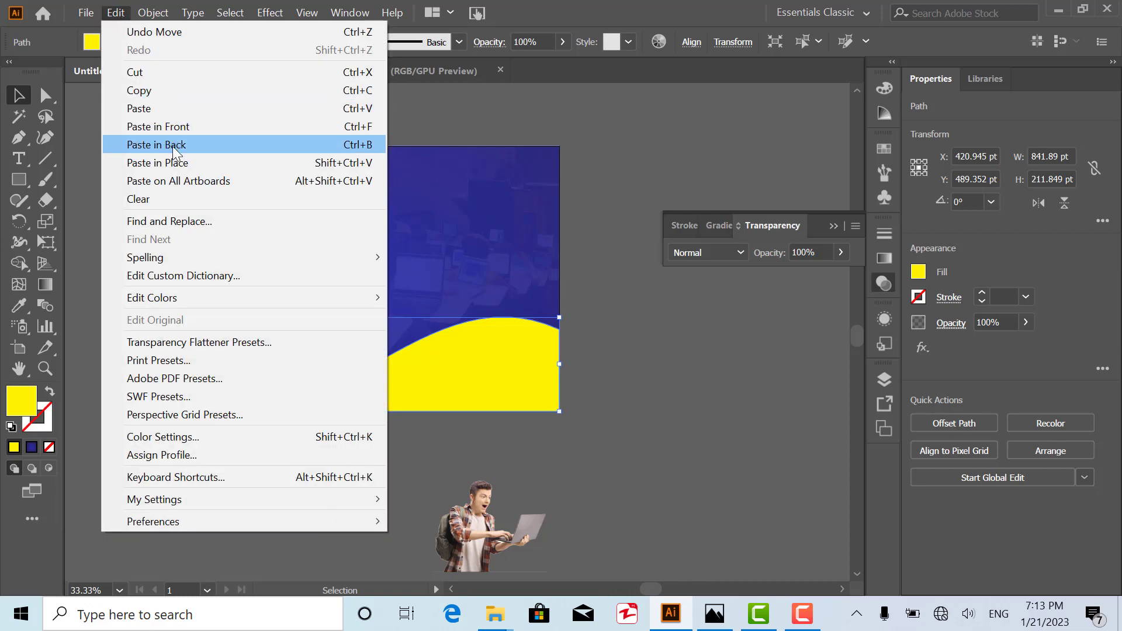
left_click(175, 163)
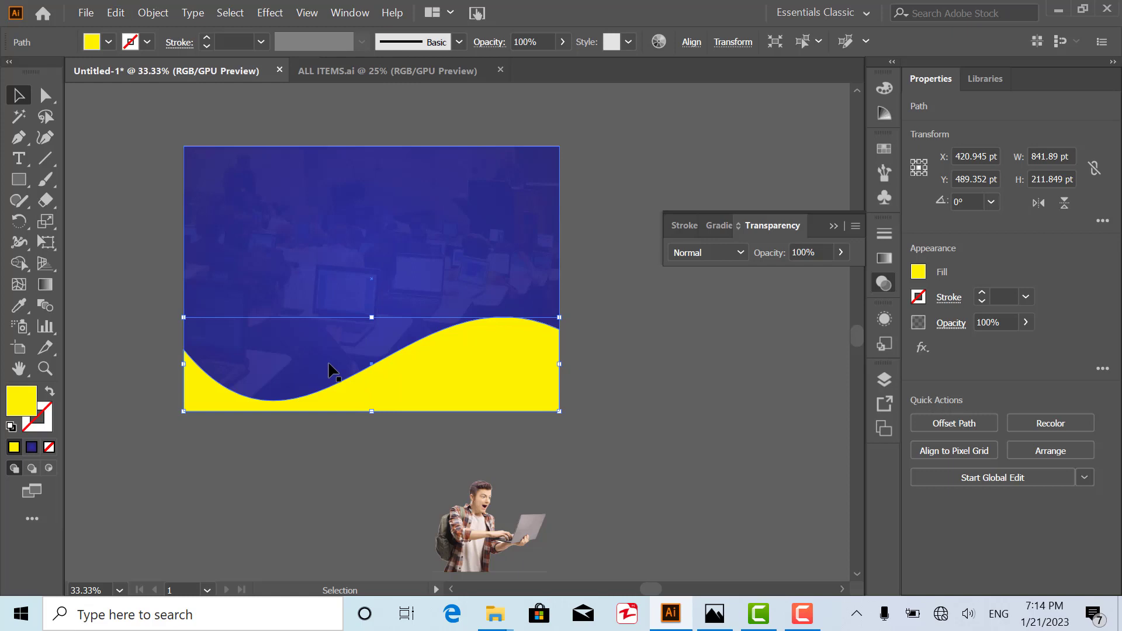
- Nudge the pasted wave straight up about 23 pt, to Y 466.352 pt
key("Up")
key("Up")
key("Up")
key("Up")
key("Up")
key("Up")
key("Up")
key("Up")
key("Up")
key("Up")
key("Up")
key("Up")
key("Up")
key("Up")
key("Up")
key("Up")
key("Up")
key("Up")
key("Up")
key("Up")
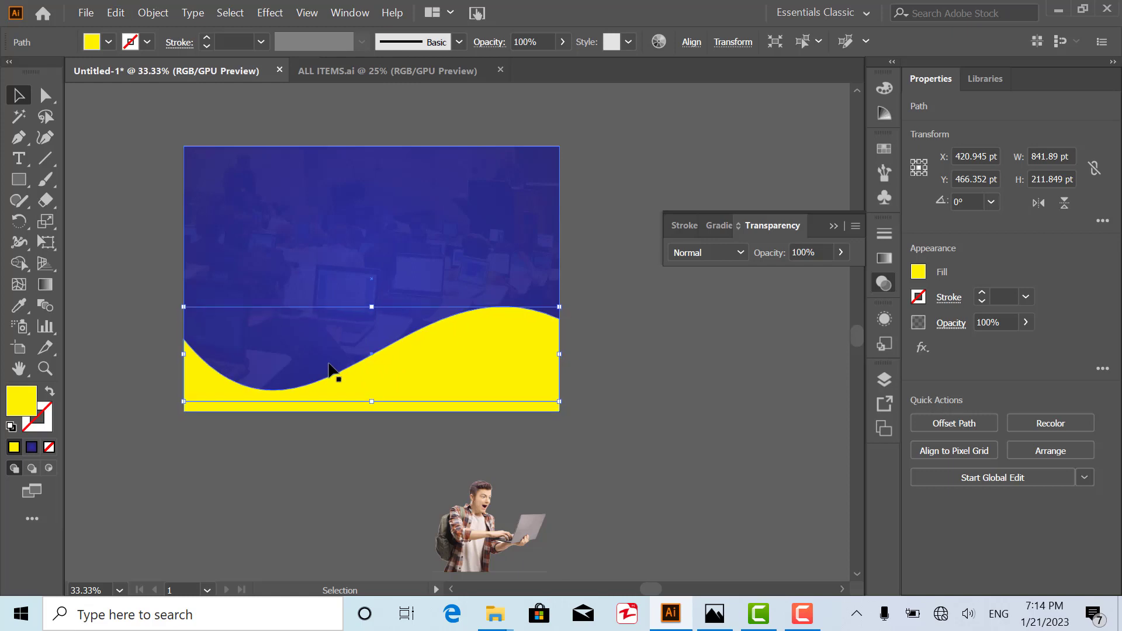
- Send the raised yellow wave backward behind the original wave, and select the front wave
right_click(452, 381)
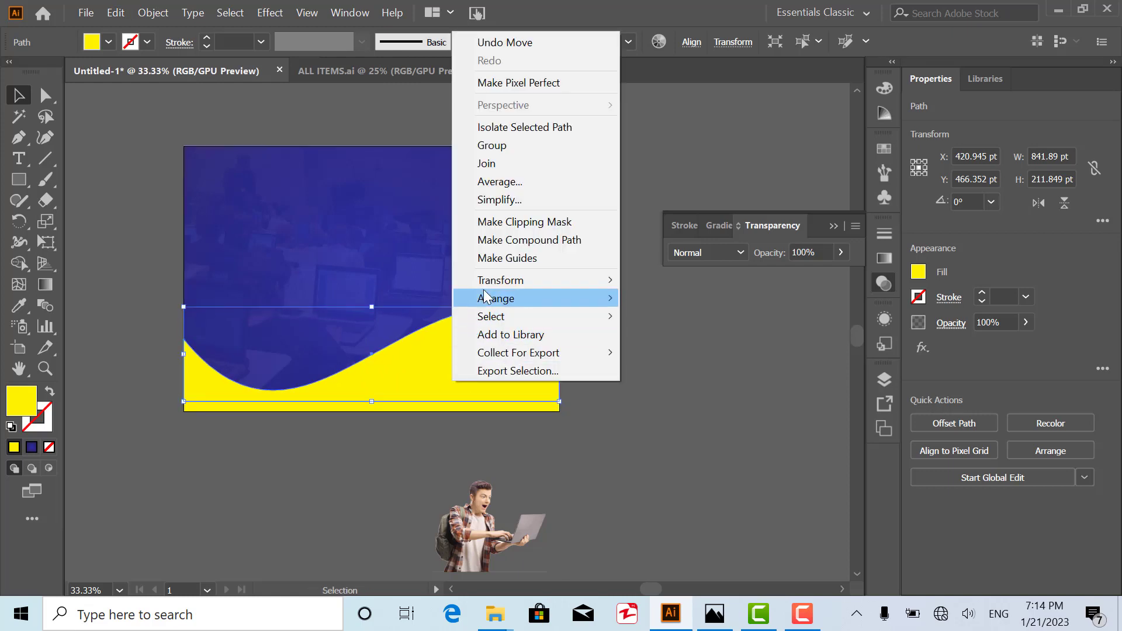
mouse_move(531, 298)
left_click(701, 334)
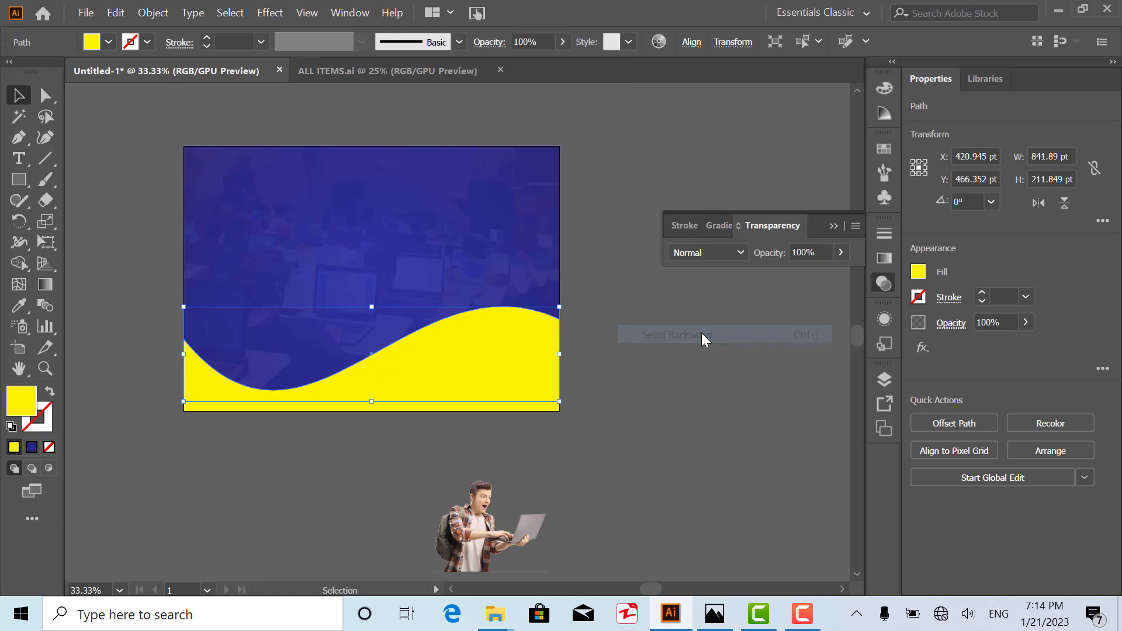
key("Down")
key("Down")
key("Down")
key("Down")
key("Down")
key("Down")
key("Down")
key("Down")
key("Down")
key("Down")
key("Down")
key("Down")
key("Down")
key("Down")
key("Down")
key("Down")
key("Down")
key("Down")
key("Down")
key("Down")
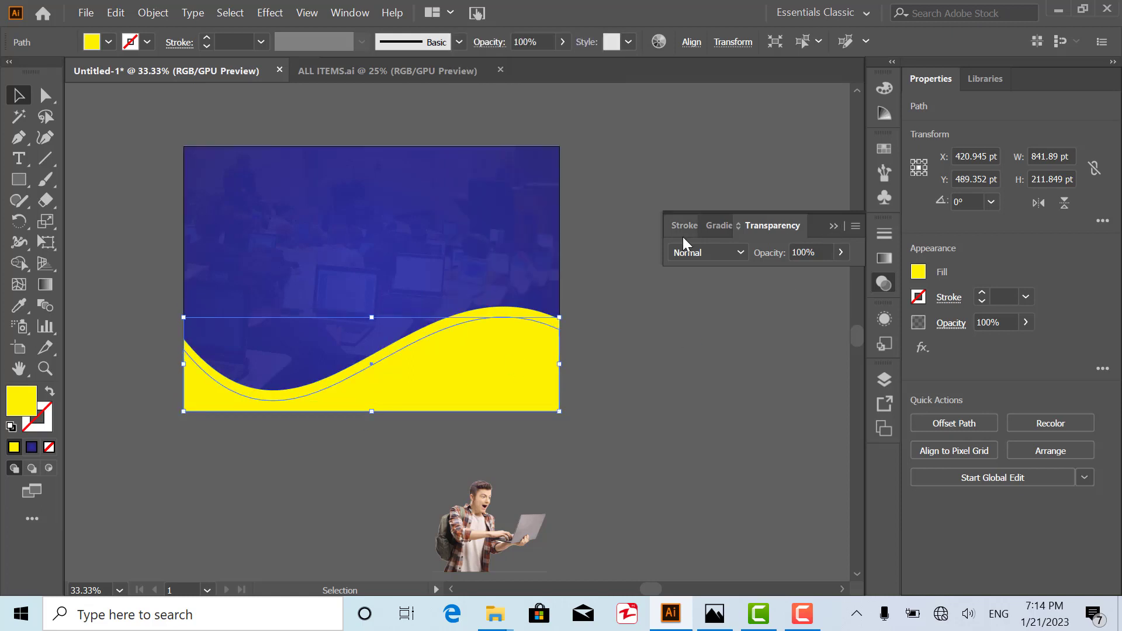
- Give the front wave a gradient fill with yellow as the starting color and light orange as the ending color
left_click(714, 228)
left_click(708, 366)
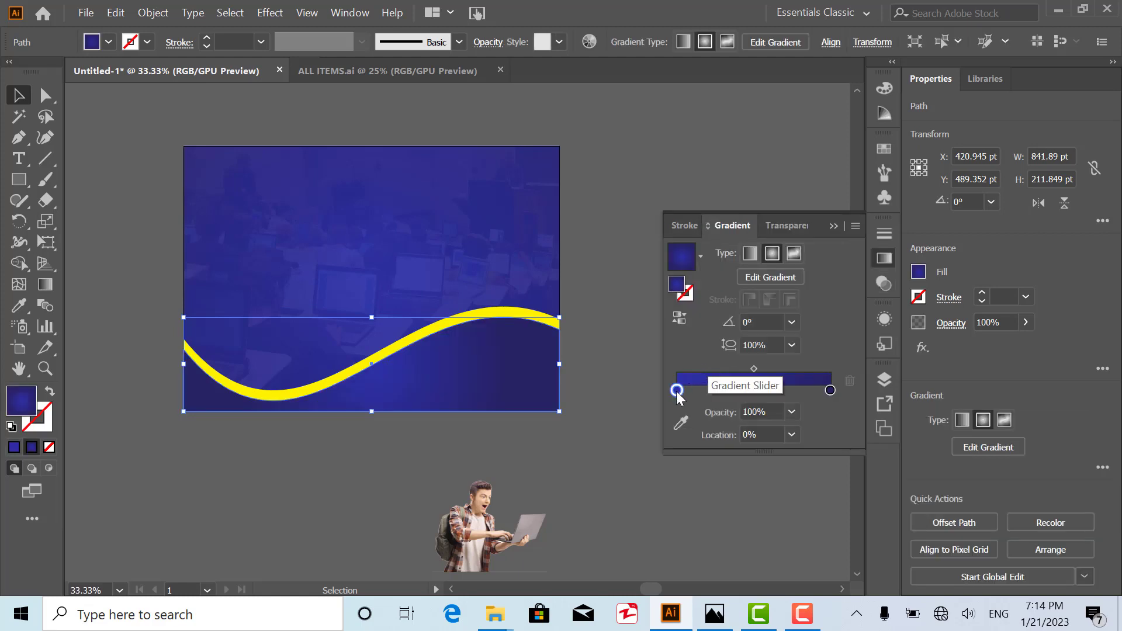
double_click(677, 390)
left_click(605, 484)
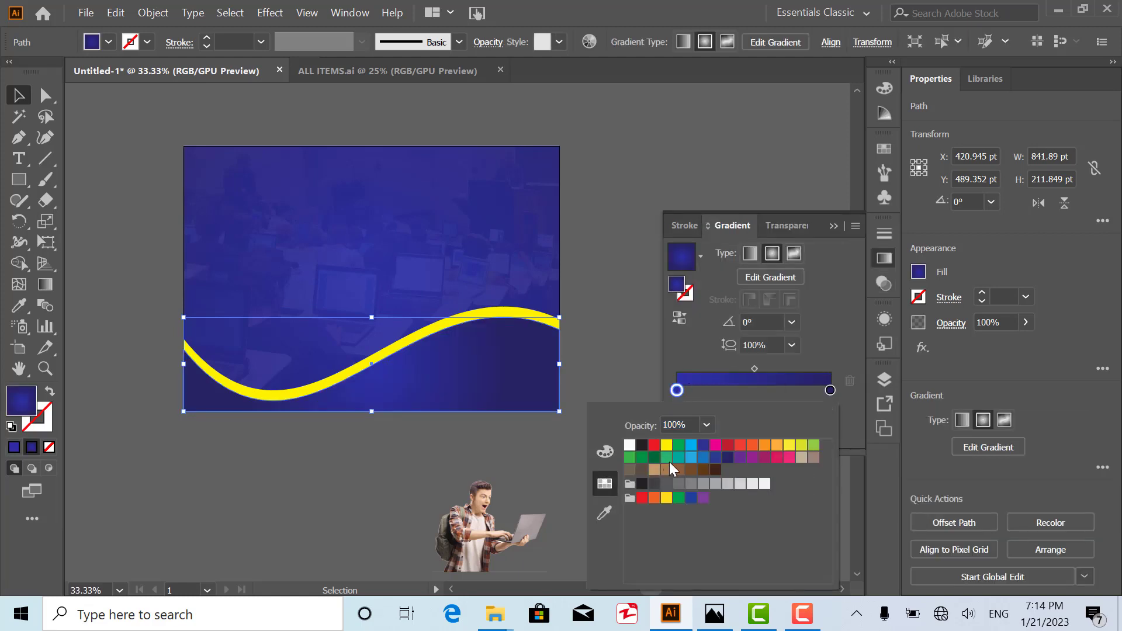
left_click(667, 446)
double_click(829, 390)
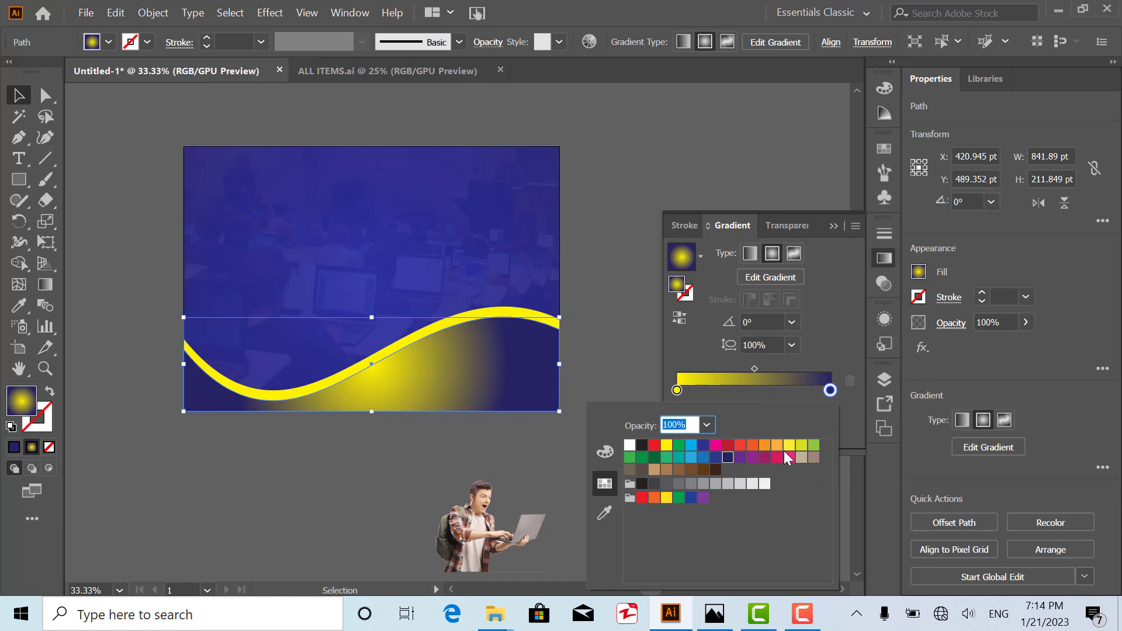
left_click(776, 445)
- Make the front wave's gradient linear and extend its orange end well beyond the artboard's right edge
left_click(750, 255)
left_click(749, 255)
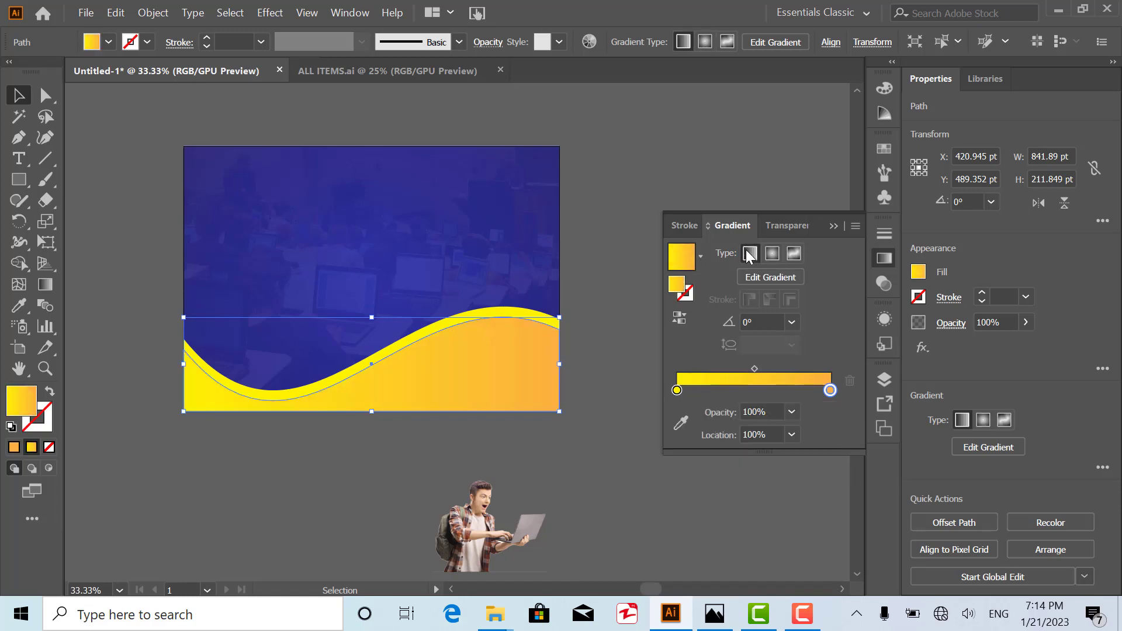
left_click(45, 284)
left_click_drag(568, 365, 684, 369)
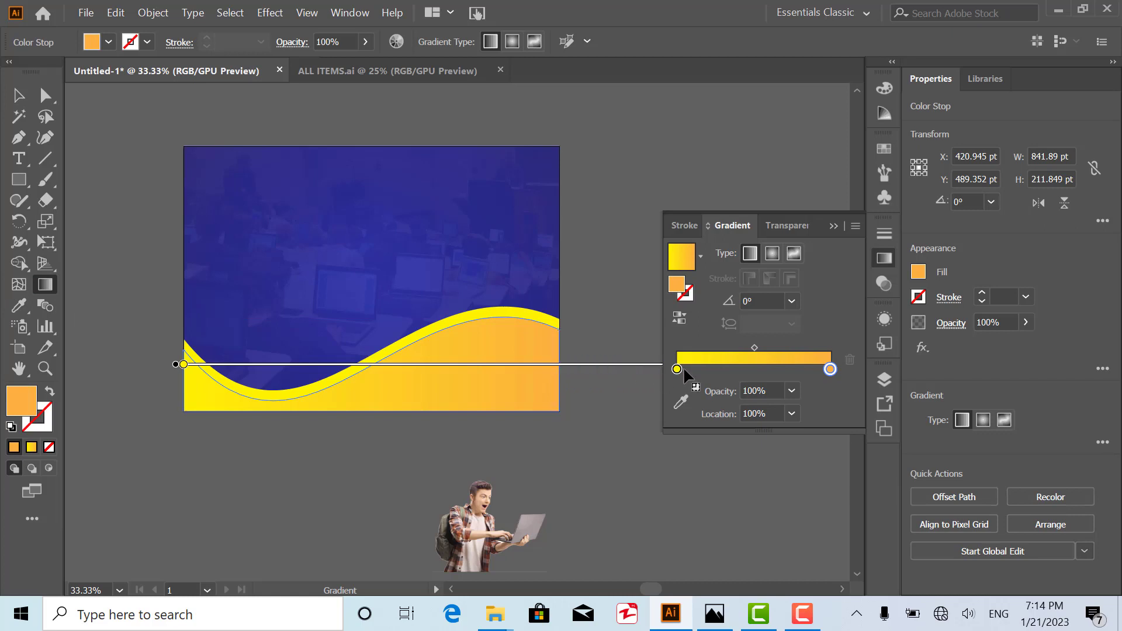
scroll(427, 338, "down", 2)
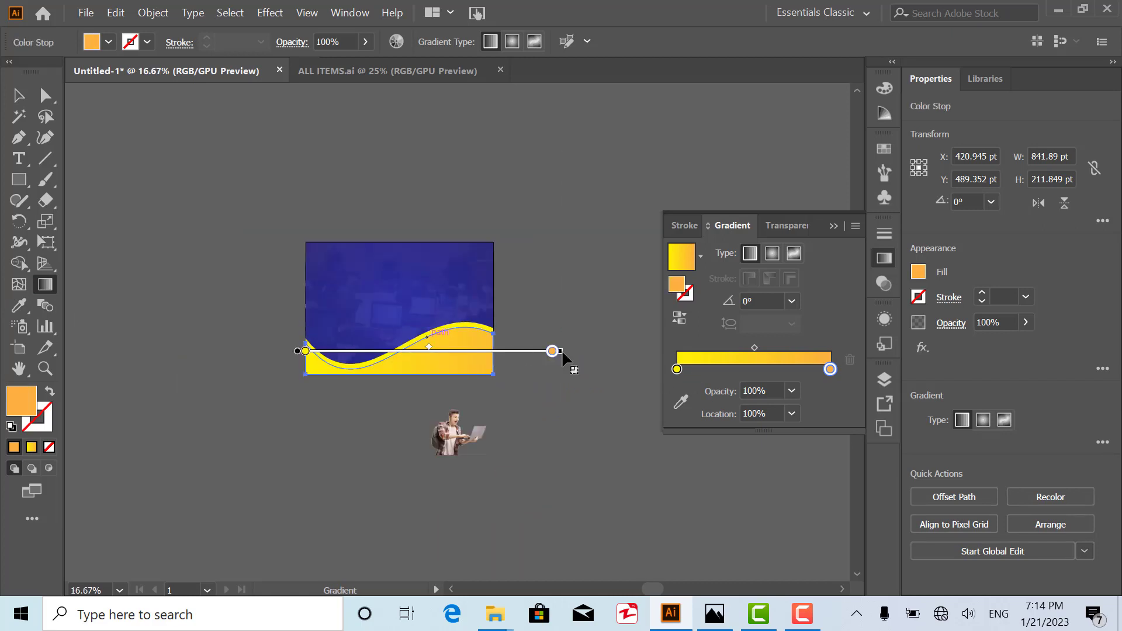
scroll(445, 346, "up", 1)
key("v")
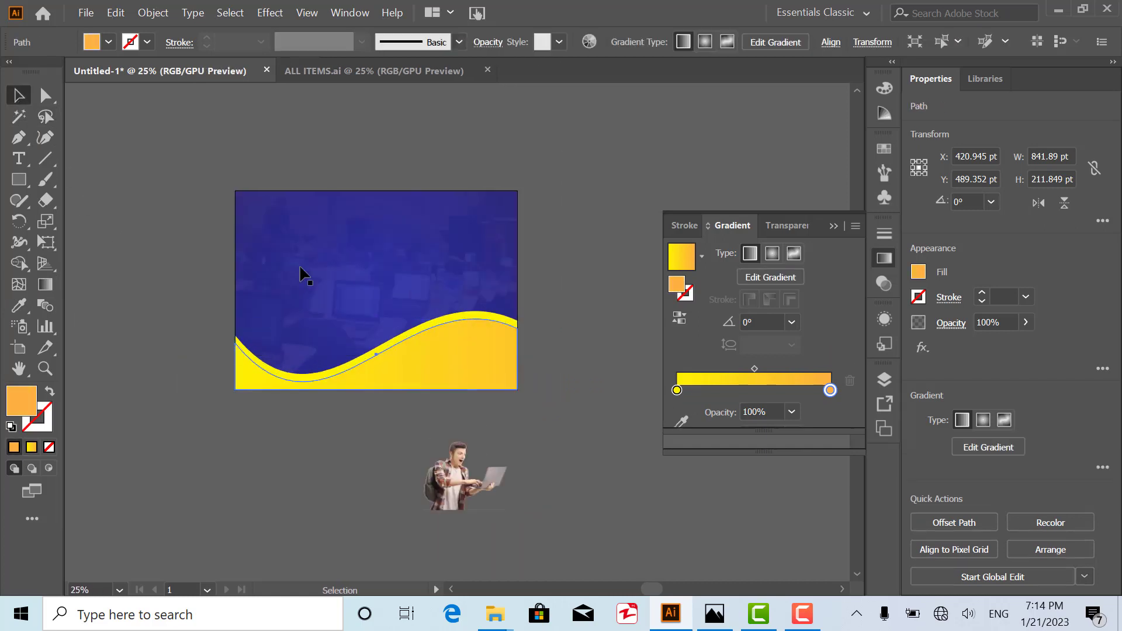
- Sample the front wave's yellow-orange gradient with the Eyedropper onto the raised wave behind it
left_click(435, 318)
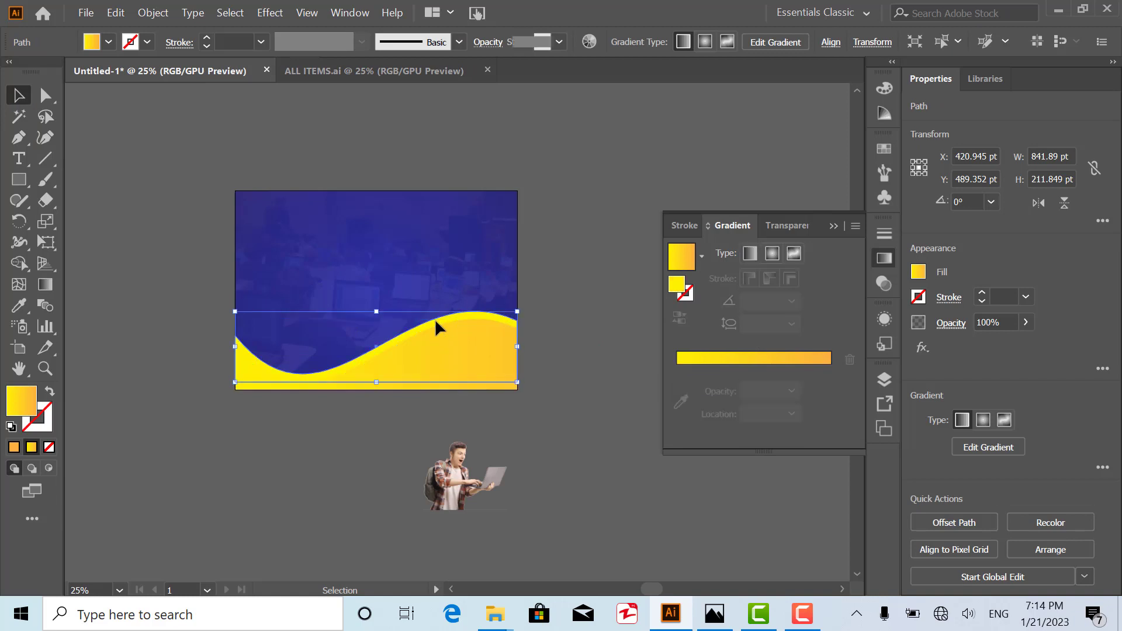
left_click(18, 305)
left_click(414, 356)
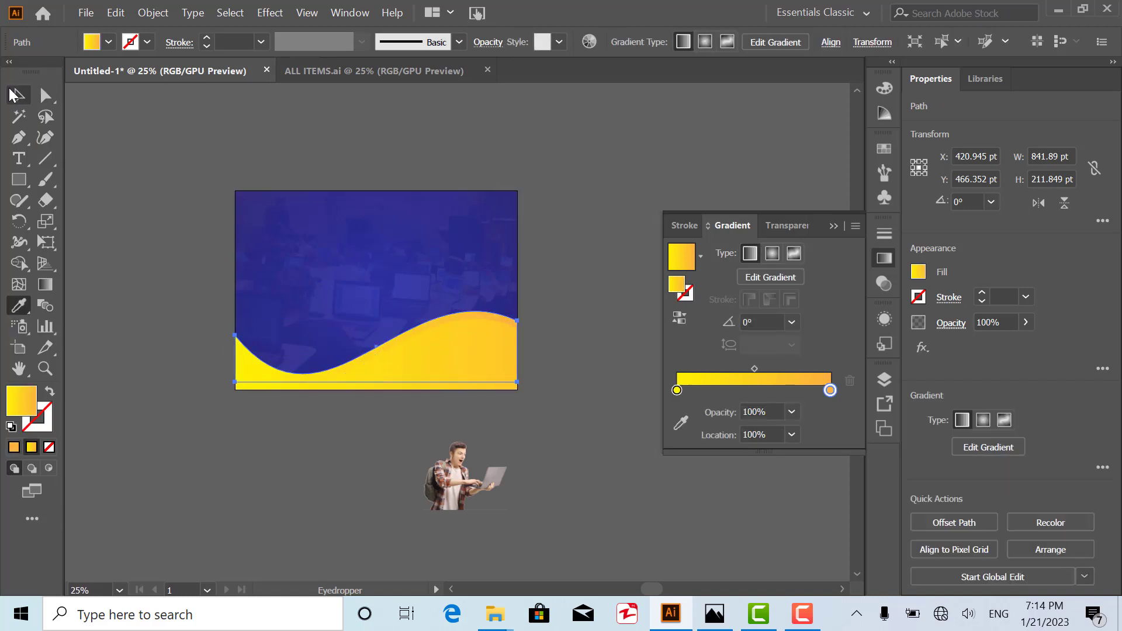
- Reverse the raised back wave's gradient by swapping its stops, with orange at the start and yellow at the end
left_click(13, 96)
mouse_move(830, 390)
left_mouse_down()
mouse_move(710, 390)
mouse_move(830, 390)
left_mouse_up()
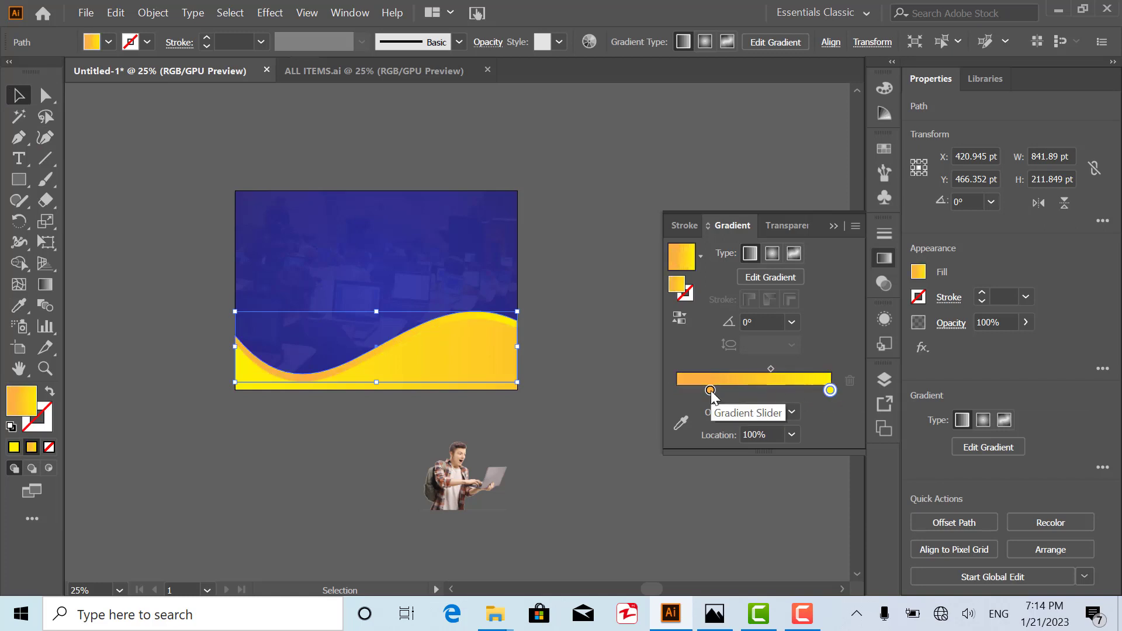
left_click_drag(710, 390, 677, 390)
- Stretch the front wave's gradient with the Gradient tool, placing its yellow start and orange end well outside the artboard's side edges
scroll(376, 381, "up", 2)
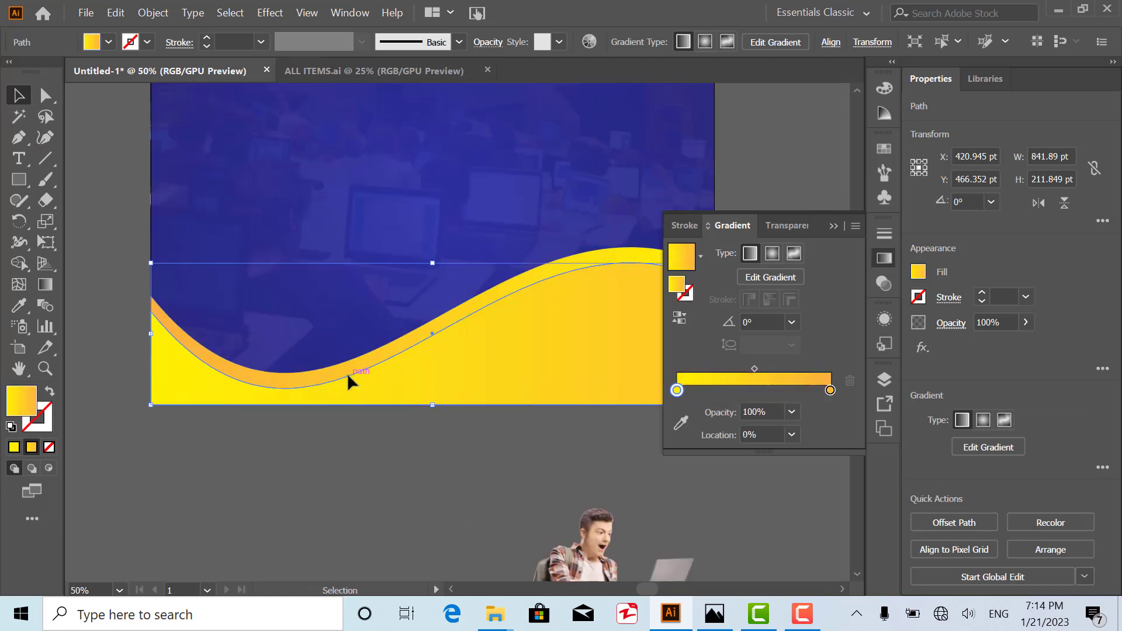
left_click(45, 285)
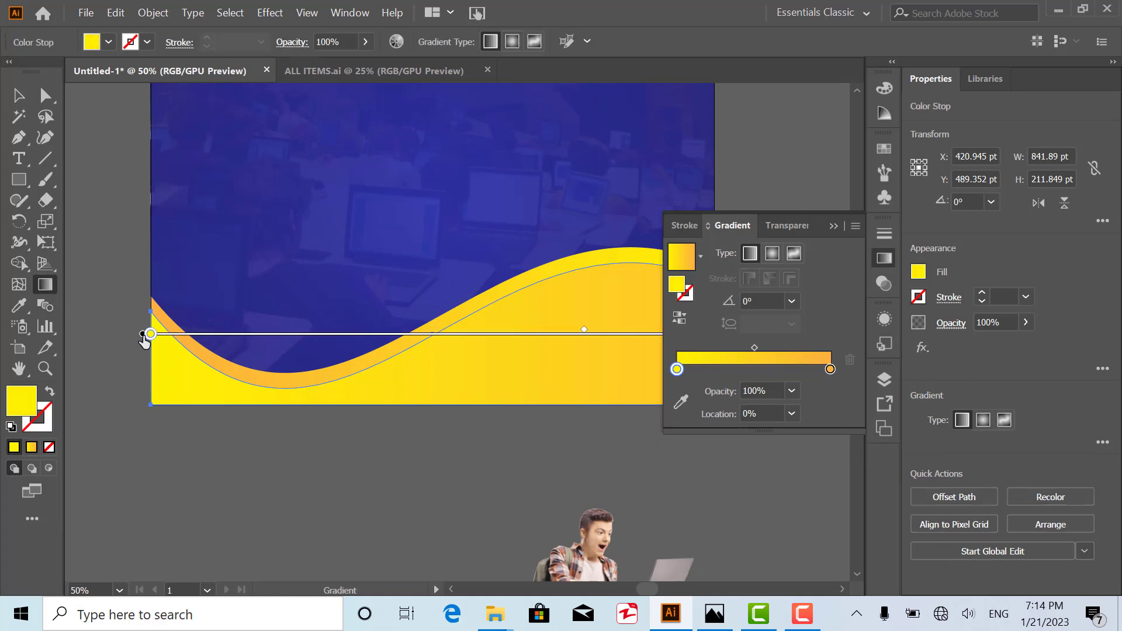
left_click_drag(147, 335, 32, 336)
scroll(254, 342, "down", 2)
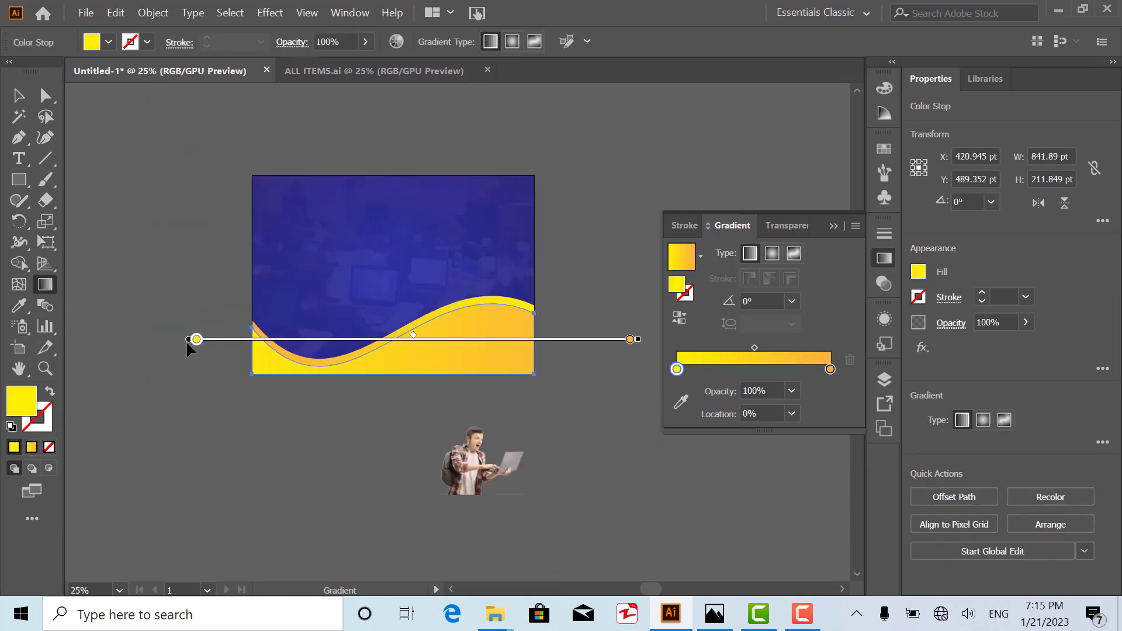
left_click_drag(187, 341, 67, 341)
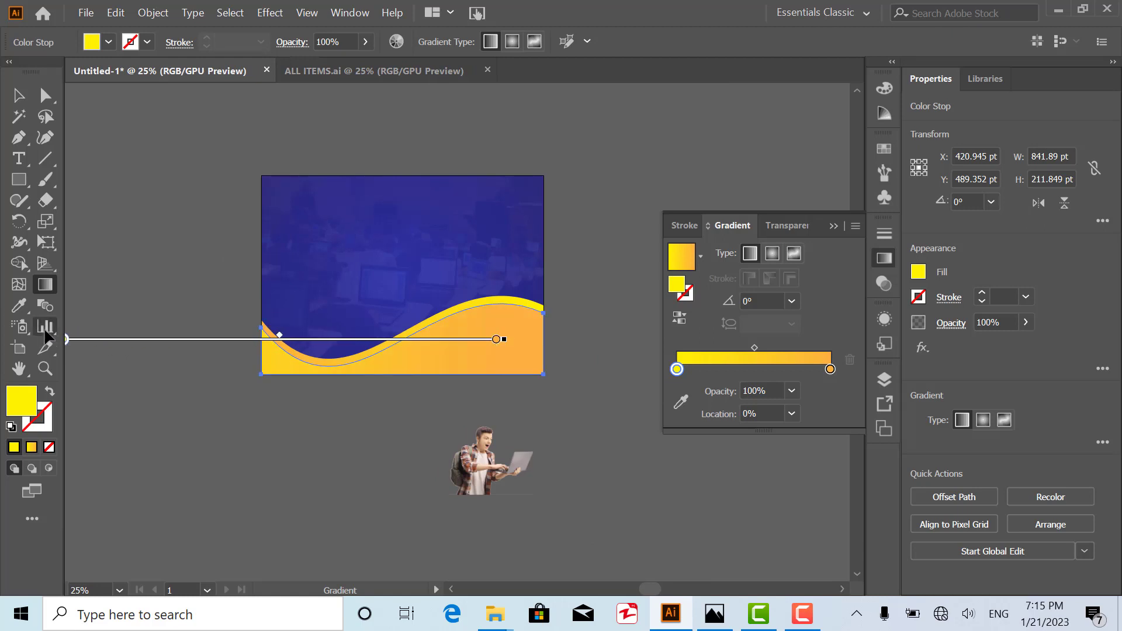
key("ctrl+z")
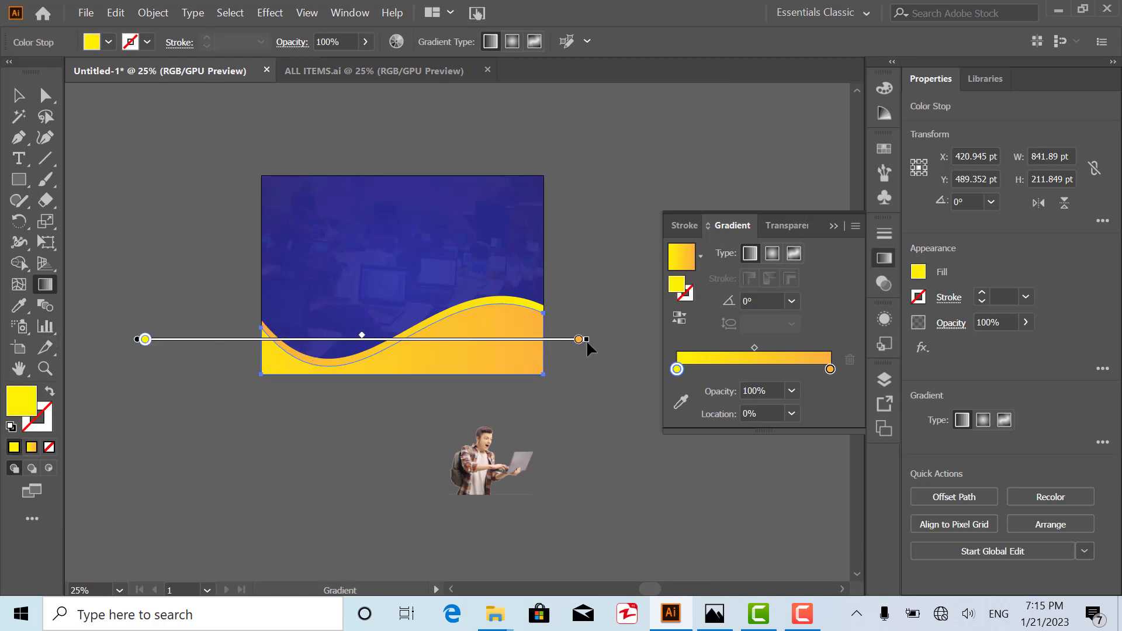
left_click_drag(586, 340, 676, 350)
scroll(81, 337, "left", 2)
left_click_drag(156, 339, 5, 334)
key("ctrl+z")
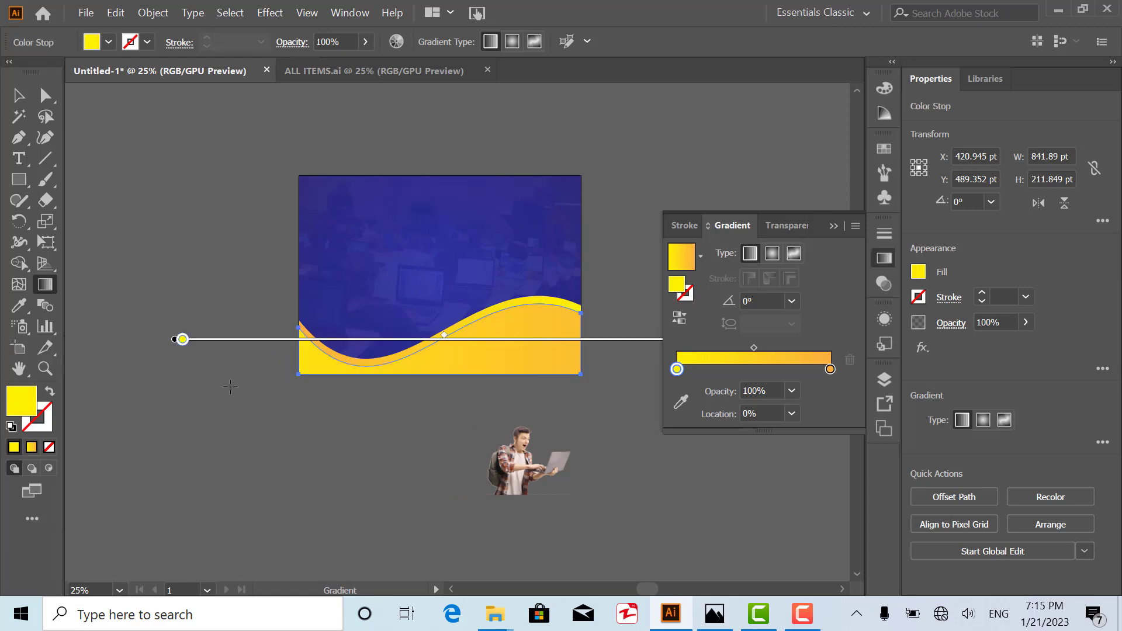
- Extend the orange start of the raised back wave's gradient well beyond the artboard's left edge, keeping its yellow end near the right edge
key("ctrl")
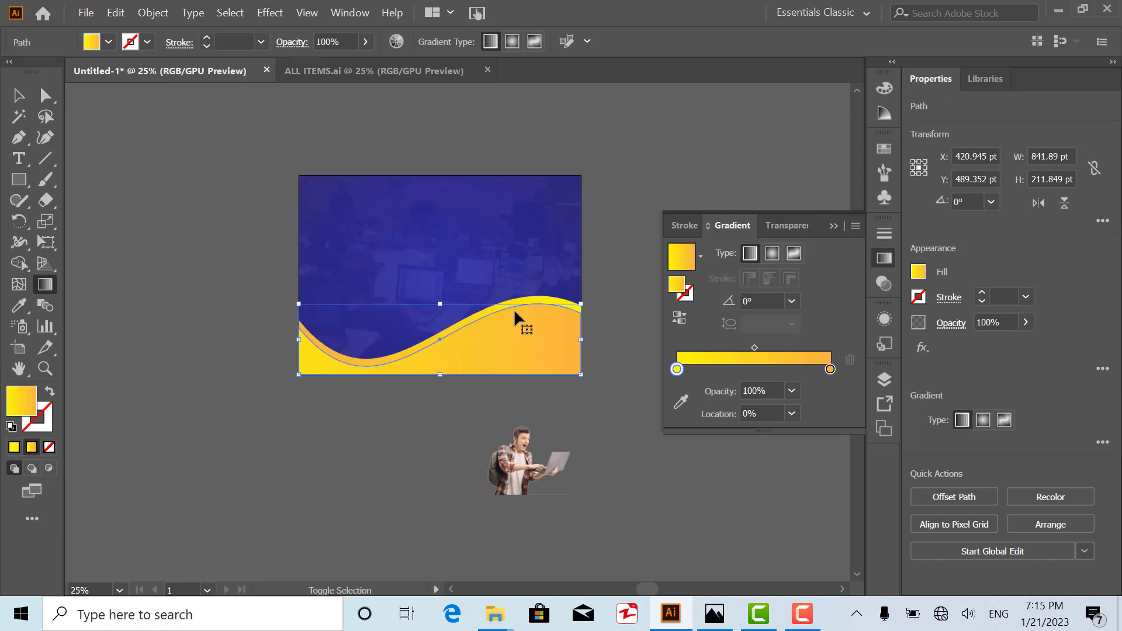
left_click(16, 97)
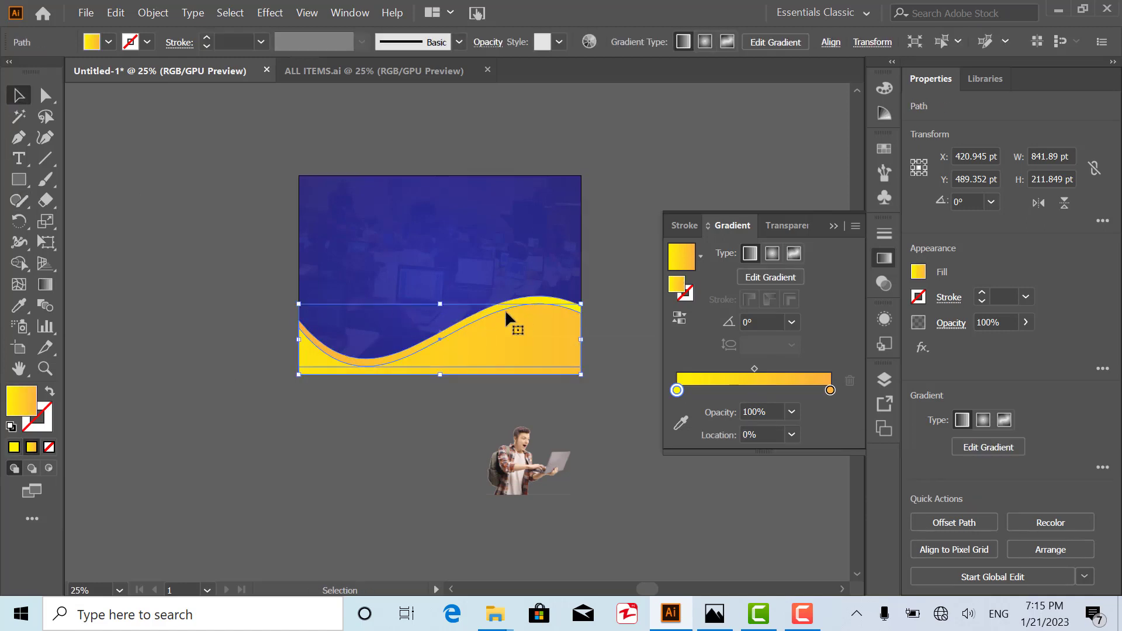
left_click(555, 300)
left_click(44, 285)
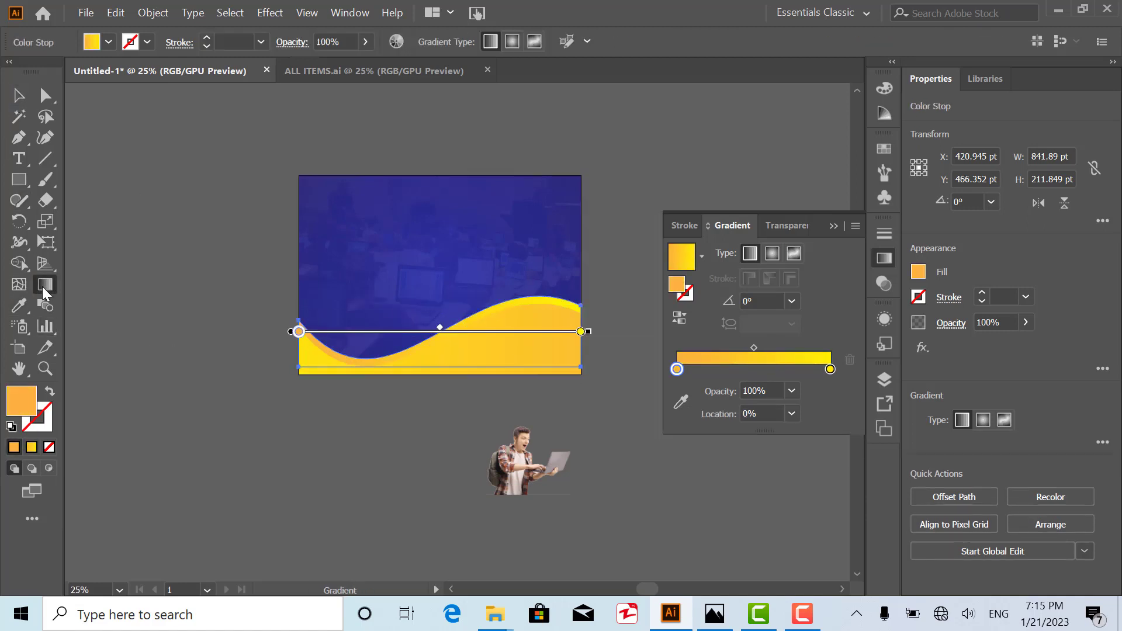
left_click_drag(292, 333, 145, 333)
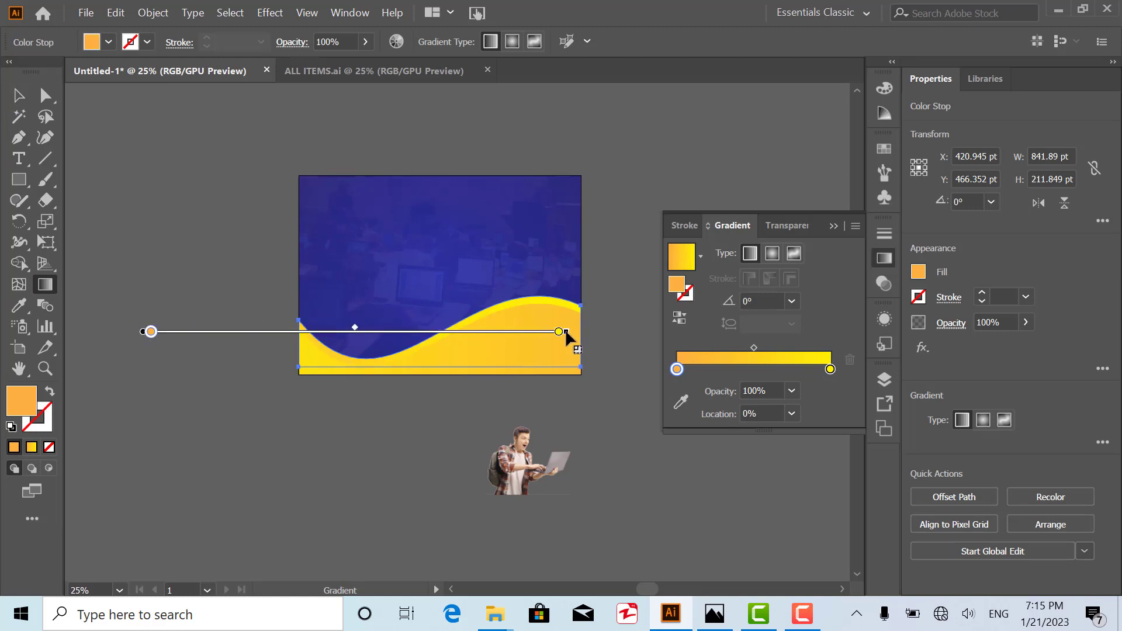
left_click_drag(565, 332, 588, 332)
scroll(409, 357, "up", 3)
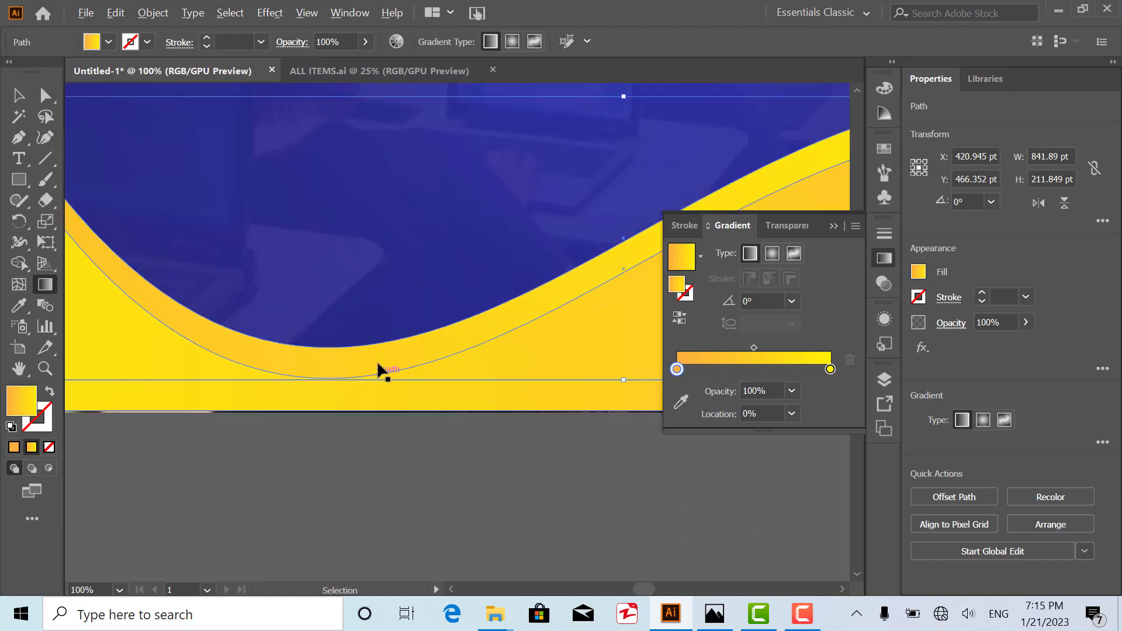
scroll(378, 370, "down", 3)
left_click(14, 98)
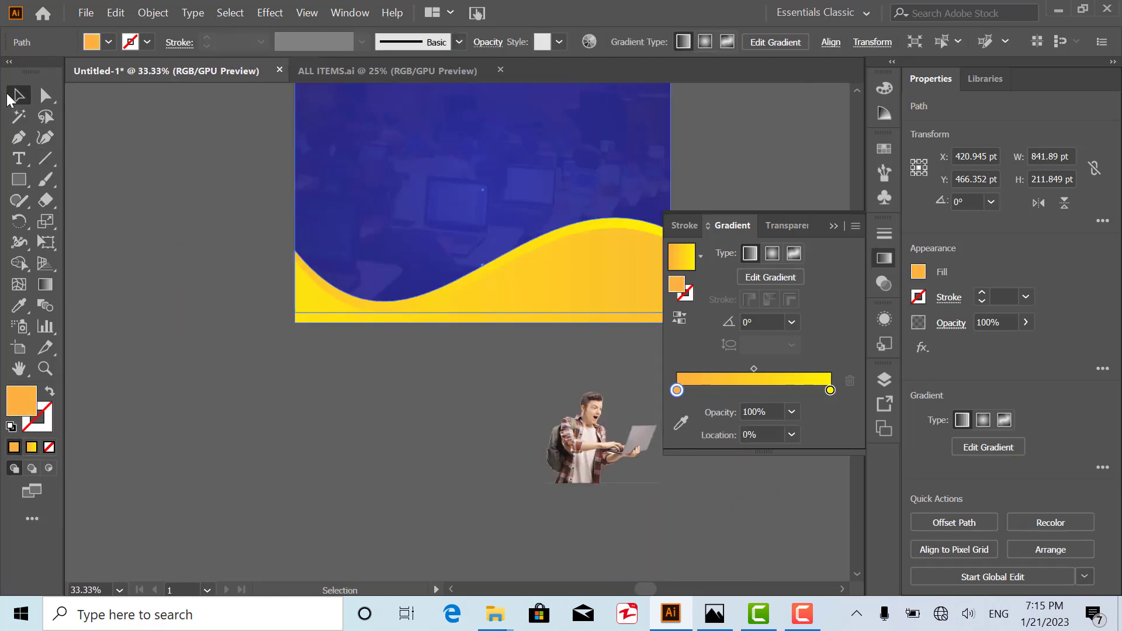
left_click(170, 296)
- Extend the orange end of the front wave's gradient farther beyond the artboard's right edge and deselect the wave
scroll(283, 338, "down", 3)
scroll(417, 309, "up", 4)
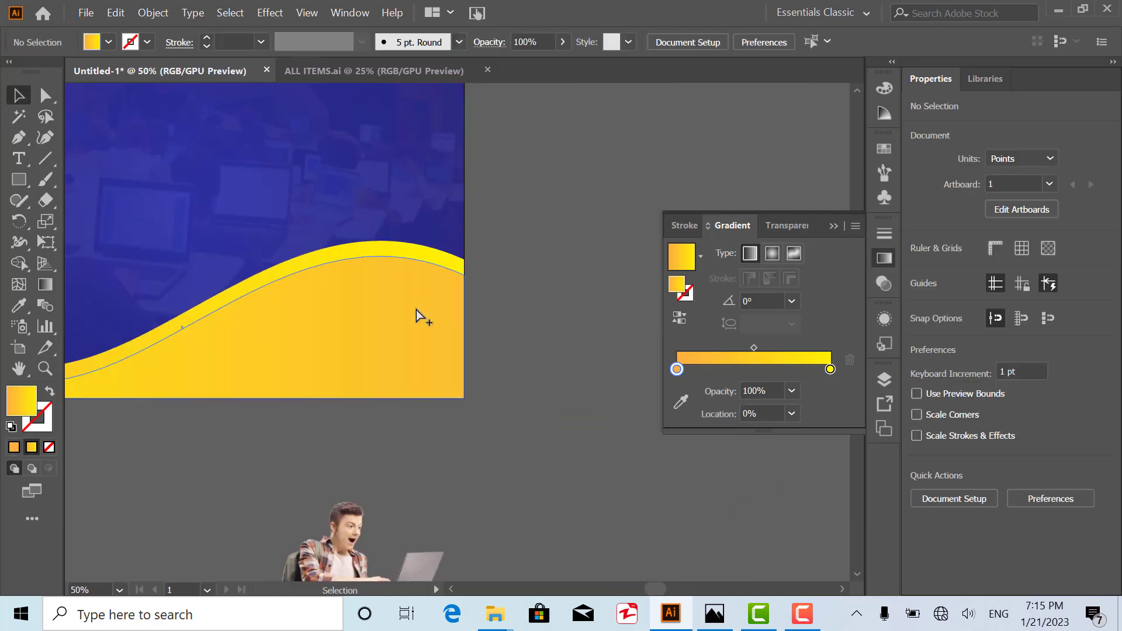
left_click(123, 303)
key("g")
scroll(574, 327, "down", 5)
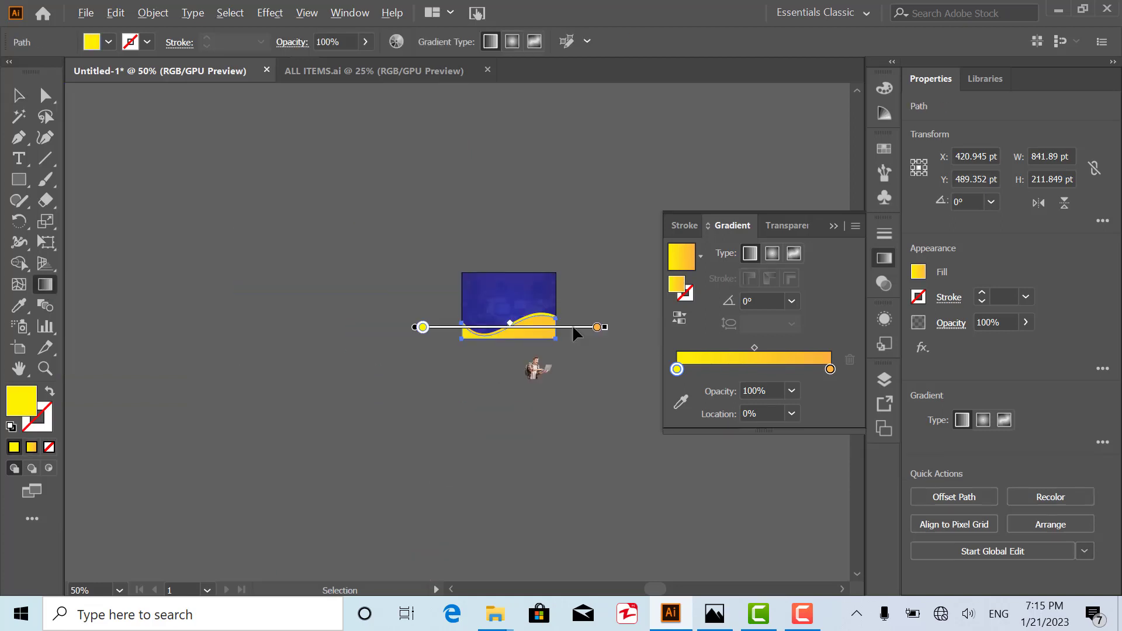
left_click_drag(606, 328, 645, 333)
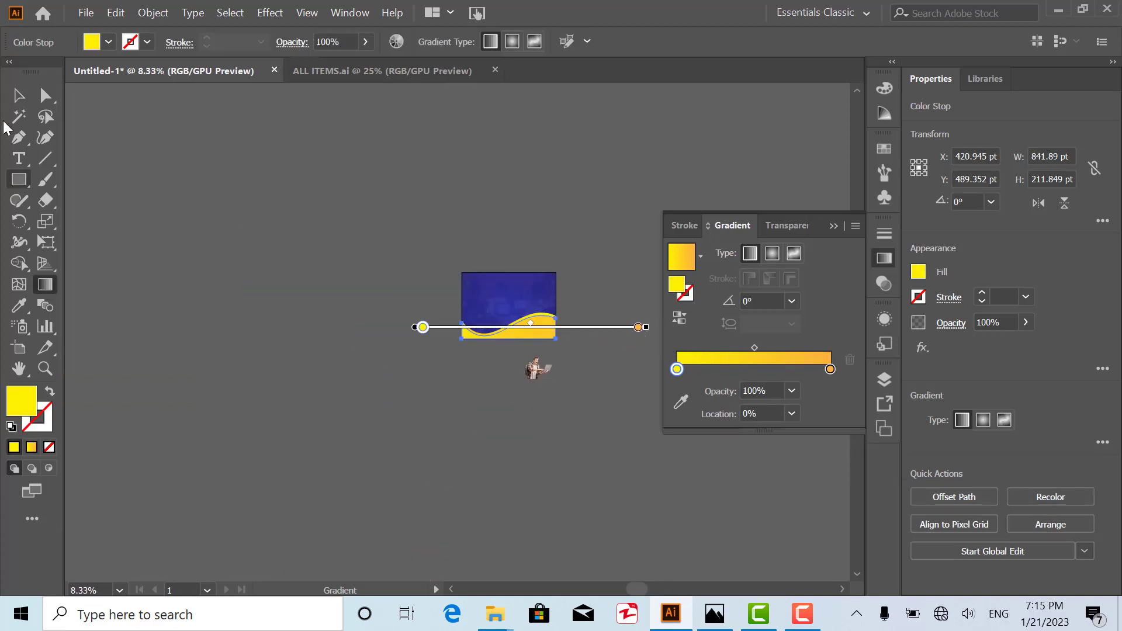
left_click(18, 95)
left_click(167, 268)
scroll(449, 313, "down", 3)
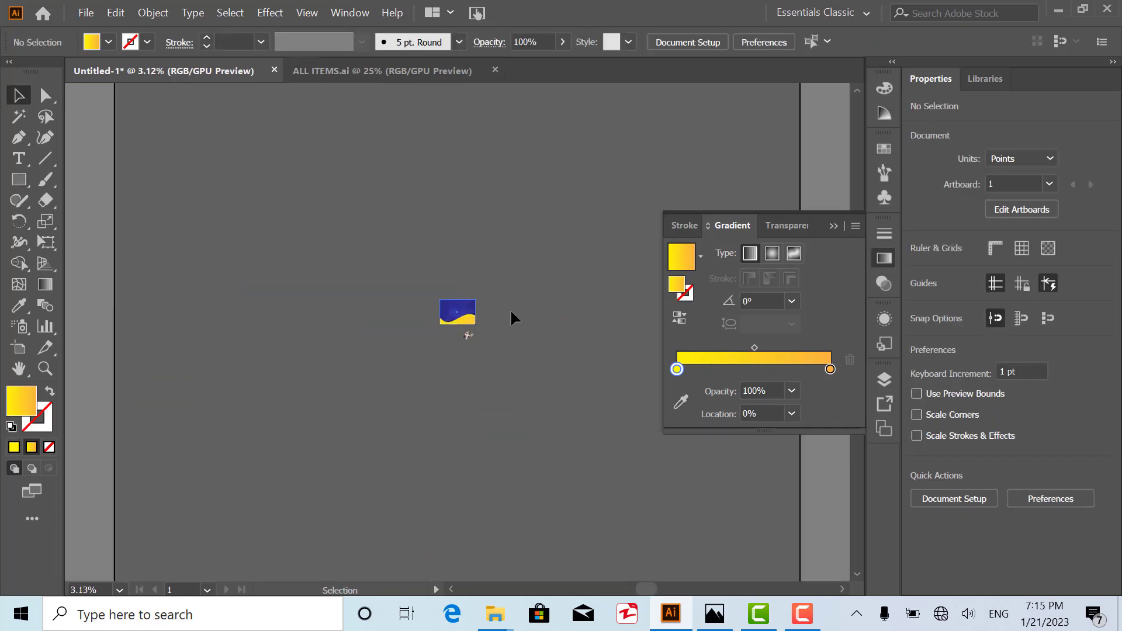
scroll(514, 318, "up", 3)
scroll(392, 321, "up", 3)
scroll(235, 416, "left", 2)
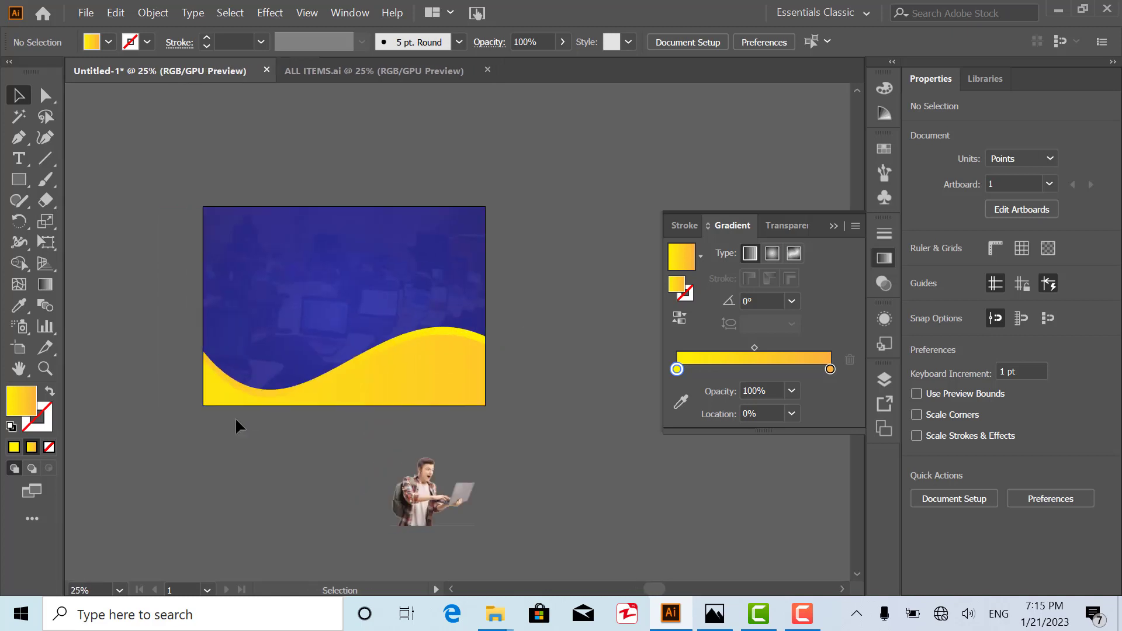
- Duplicate the raised back wave in place and send the copy backward behind the front wave
scroll(234, 416, "up", 1)
left_click(262, 391)
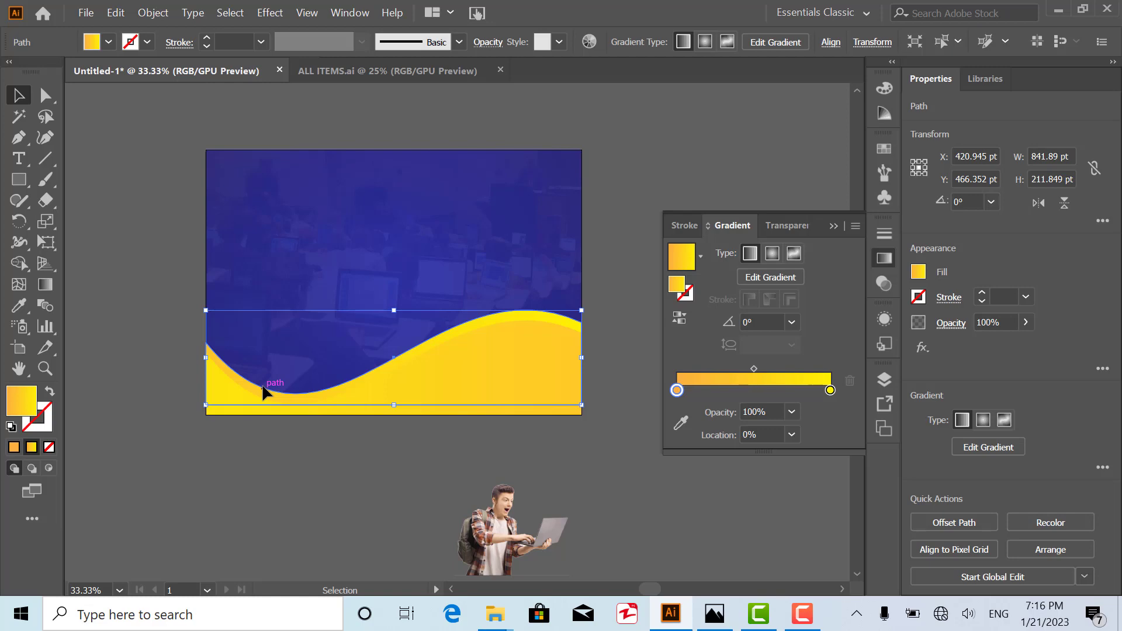
right_click(263, 390)
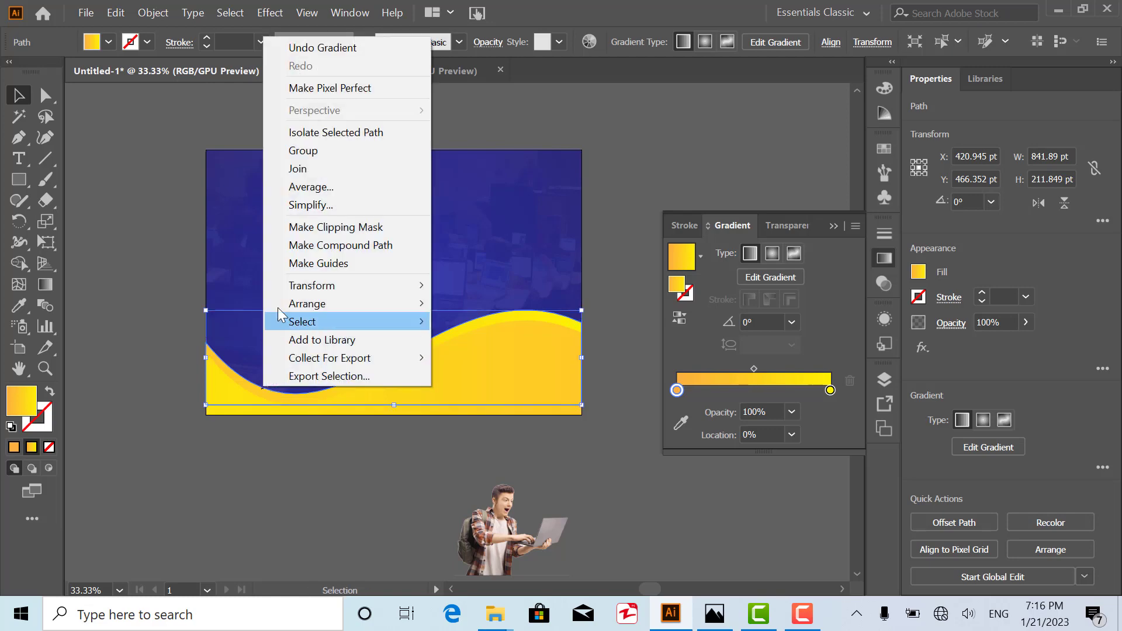
left_click(130, 17)
left_click(123, 22)
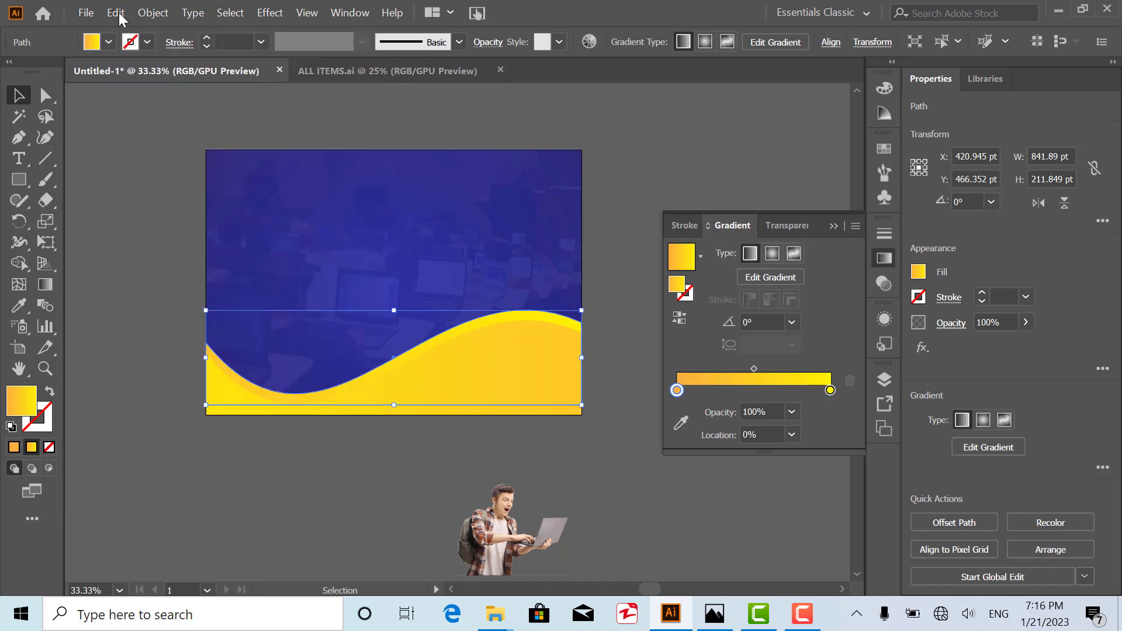
left_click(119, 18)
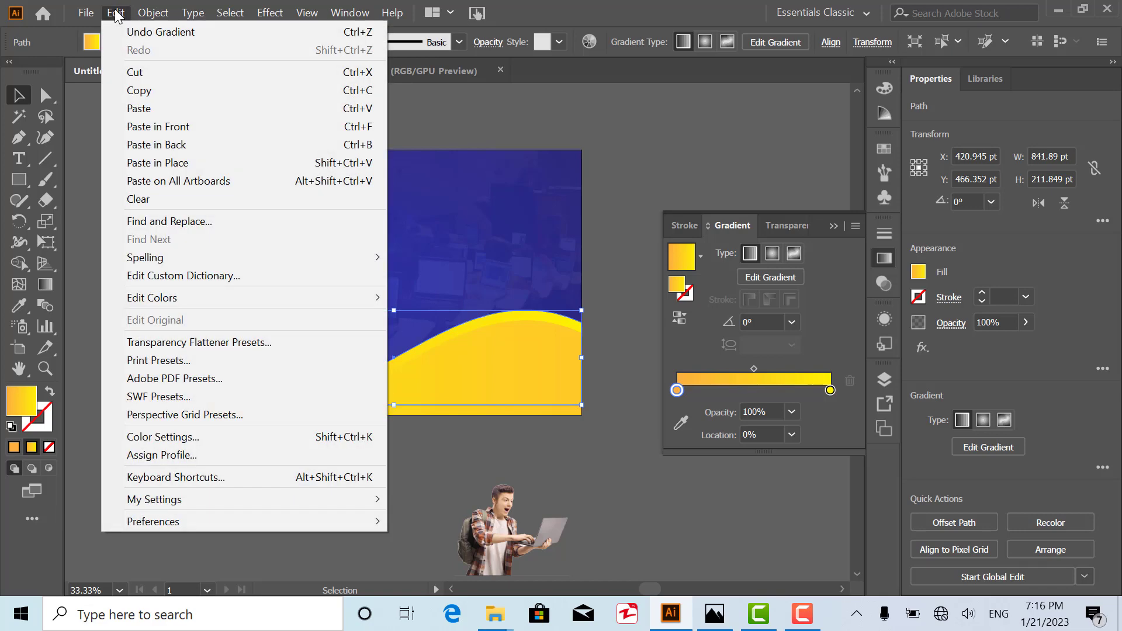
left_click(146, 165)
right_click(421, 376)
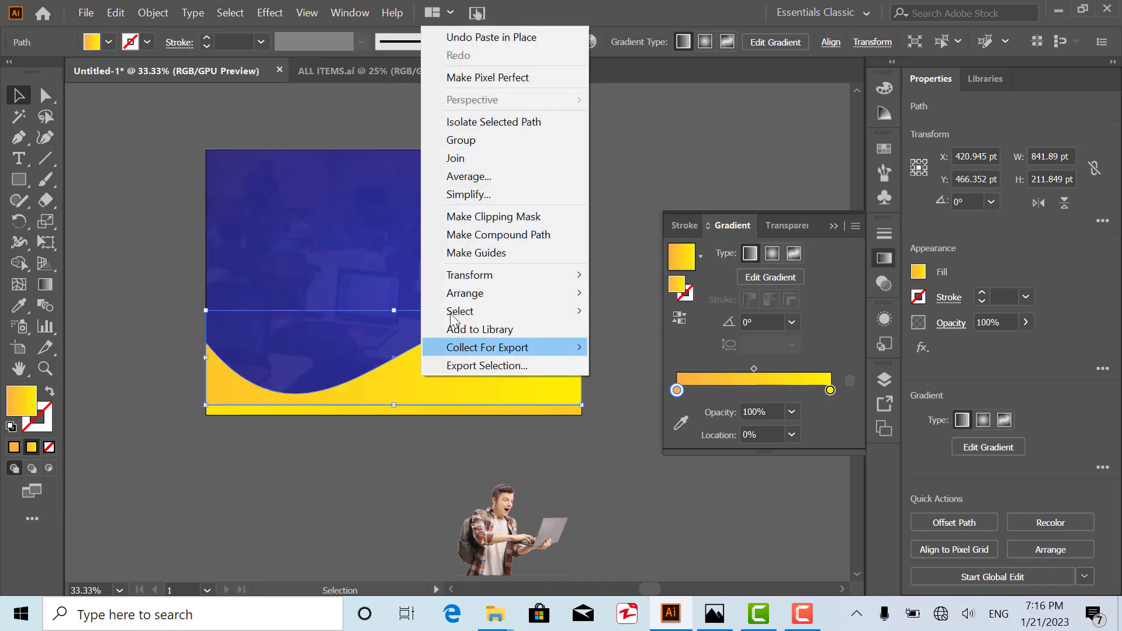
mouse_move(491, 293)
left_click(622, 335)
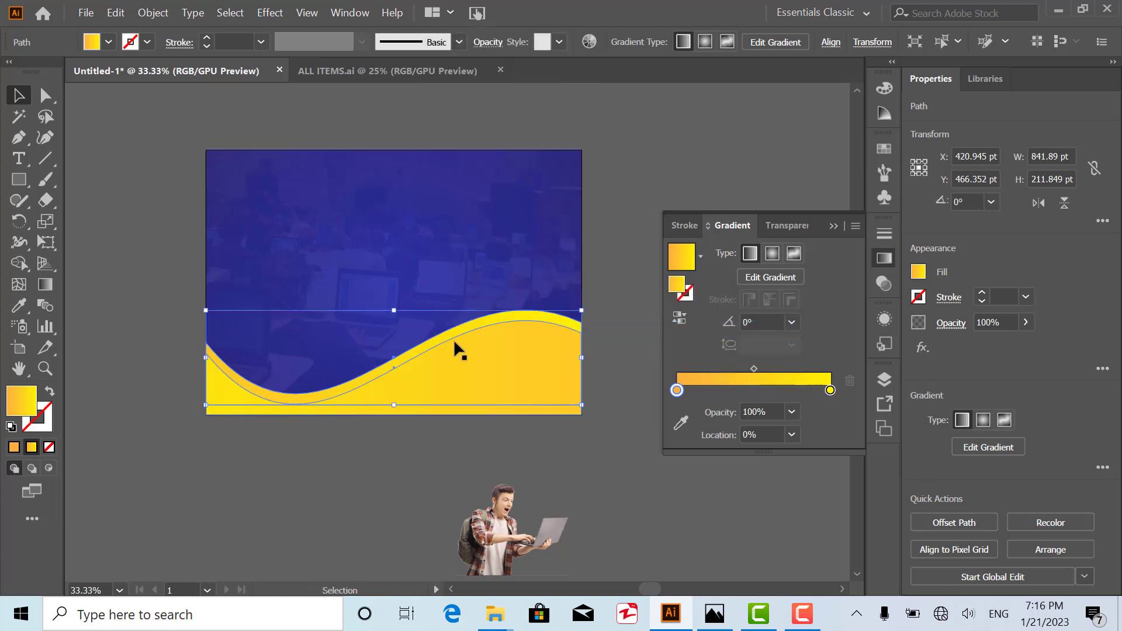
- Nudge the copied wave up 17 pt and send it backward behind the other two waves
key("Up")
key("Up")
key("Up")
key("Up")
key("Up")
key("Up")
key("Up")
key("Up")
key("Up")
key("Up")
key("Up")
key("Up")
key("Up")
key("Up")
key("Up")
key("Up")
key("Up")
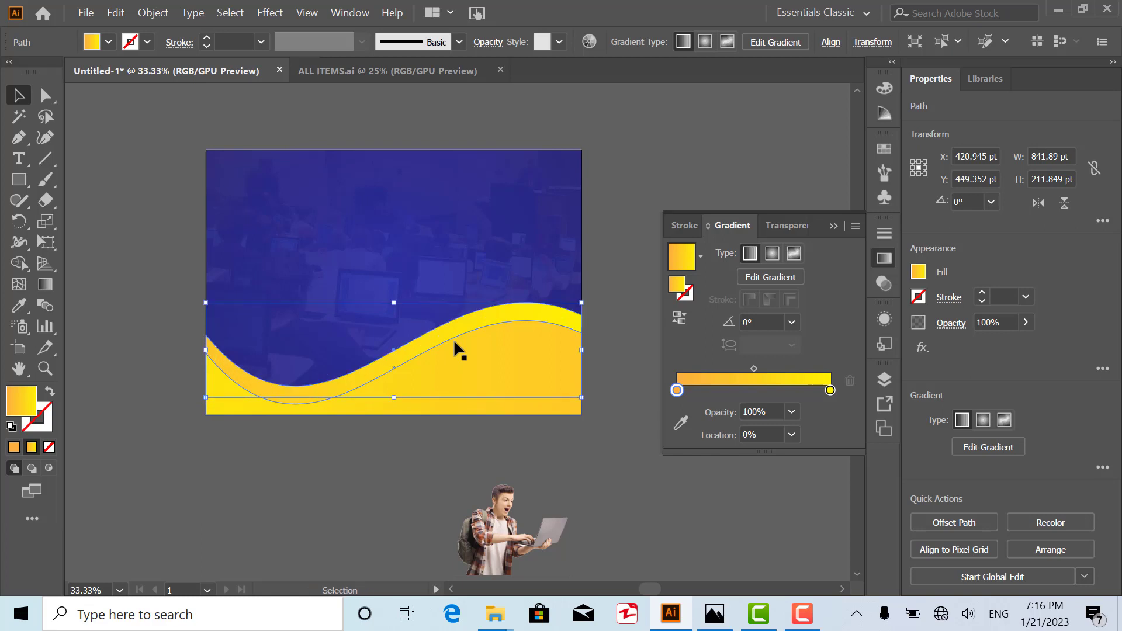
key("ctrl+1")
scroll(367, 332, "down", 4)
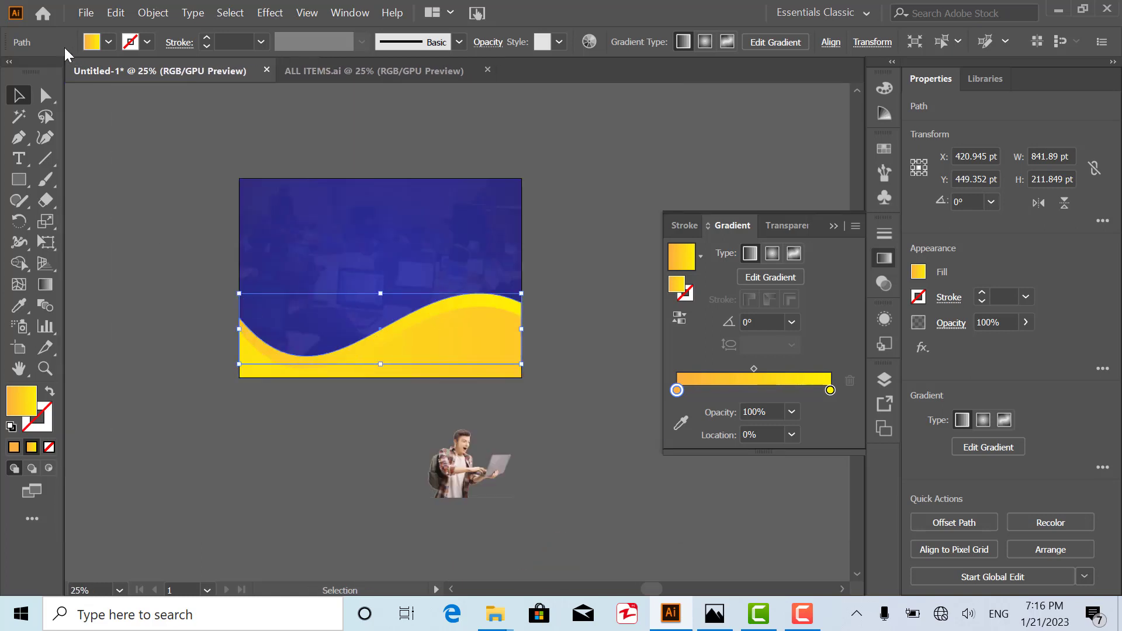
- Fill the rearmost wave with white
left_click(109, 42)
left_click(37, 75)
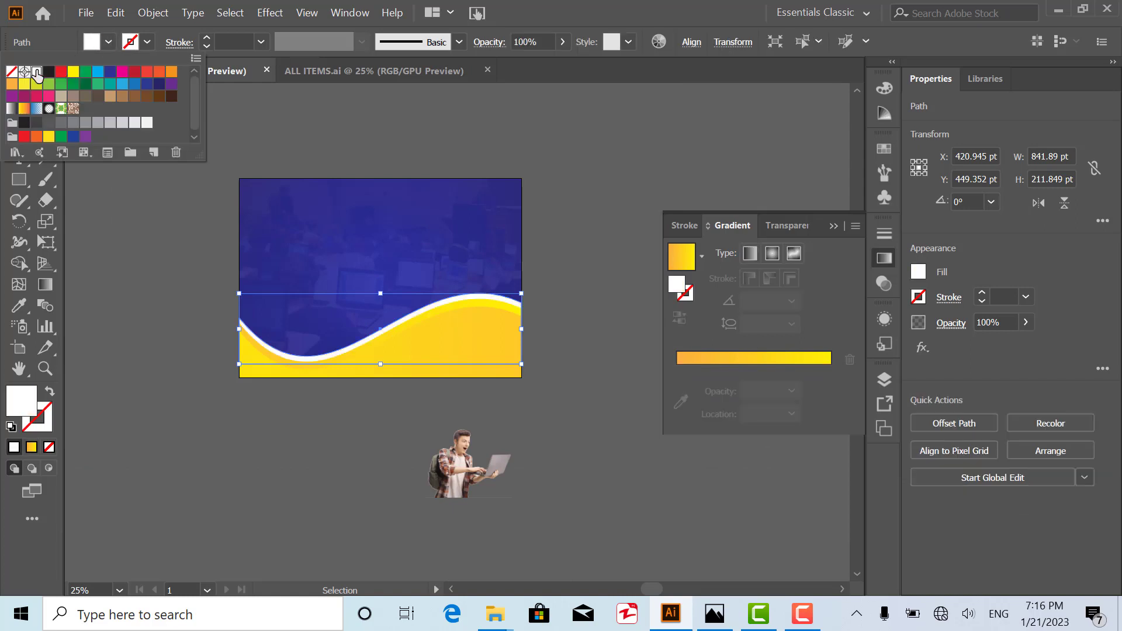
key("Escape")
scroll(220, 328, "up", 1)
scroll(219, 327, "down", 2)
scroll(386, 296, "up", 4)
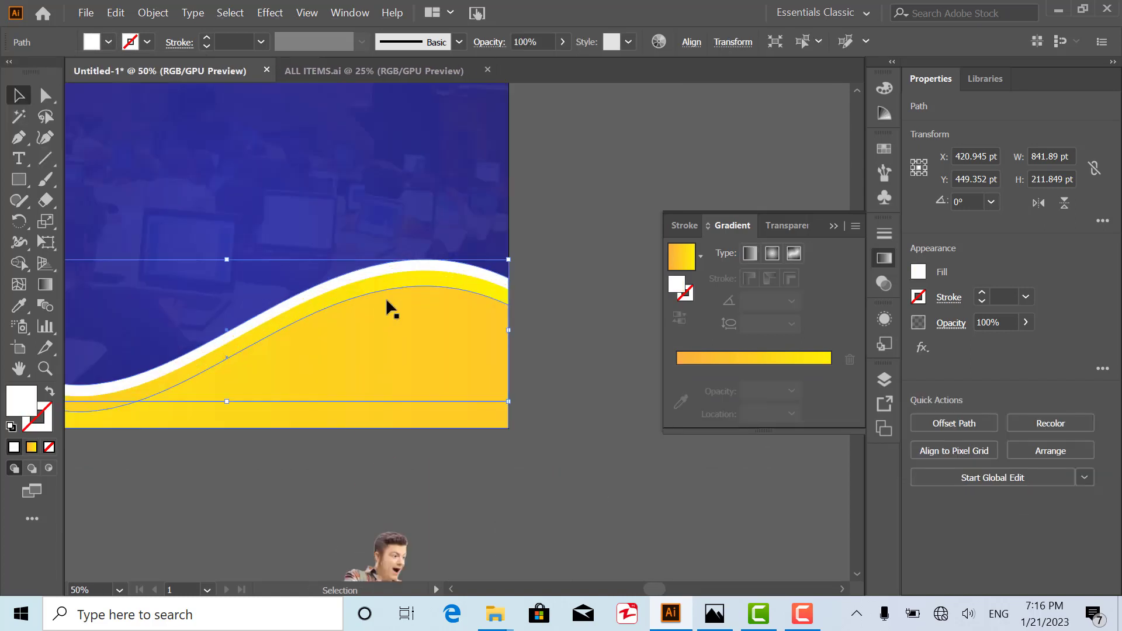
- Lower the white wave's upper-right anchor point to Y 388.566 pt with Direct Selection, tapering the white band toward the right edge
left_click(45, 94)
scroll(468, 266, "up", 1)
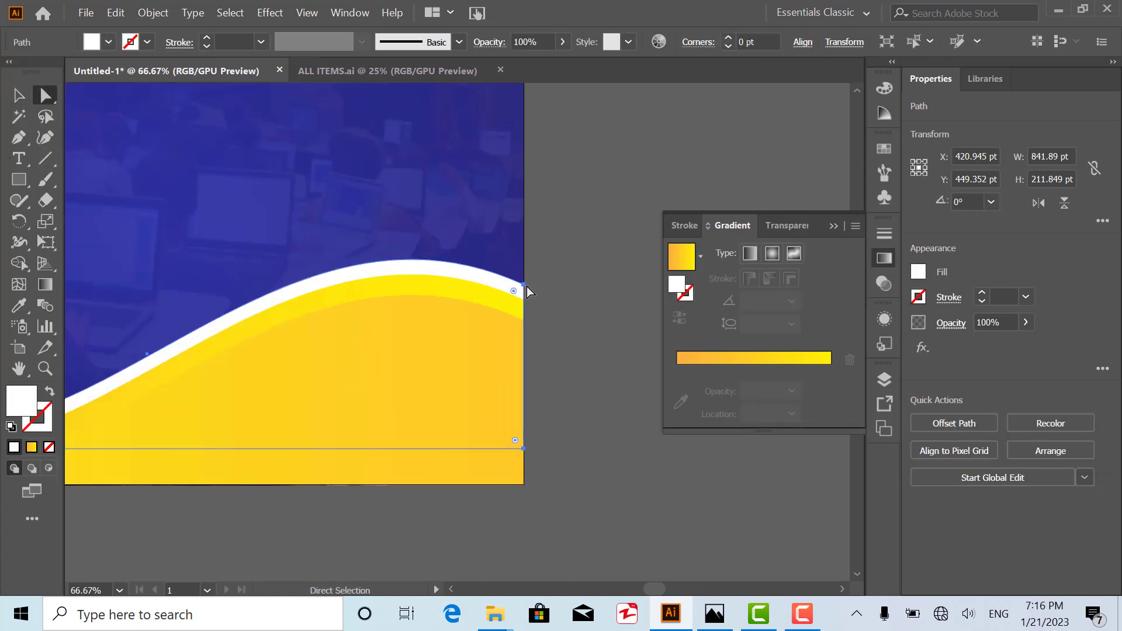
left_click_drag(525, 285, 524, 305)
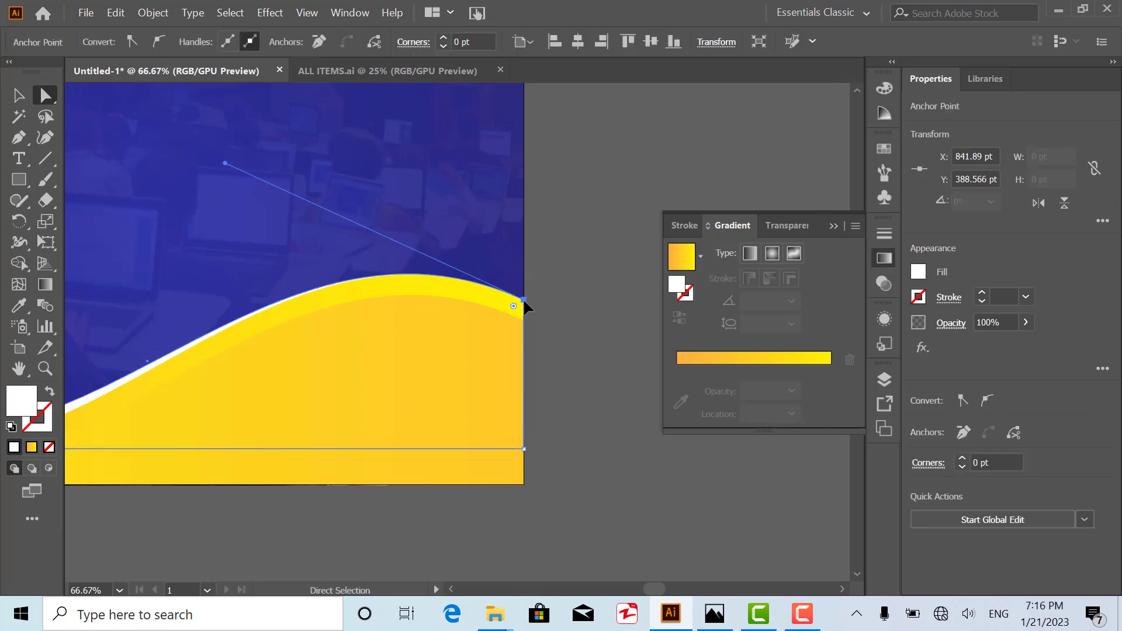
scroll(524, 306, "down", 2)
scroll(258, 403, "left", 2)
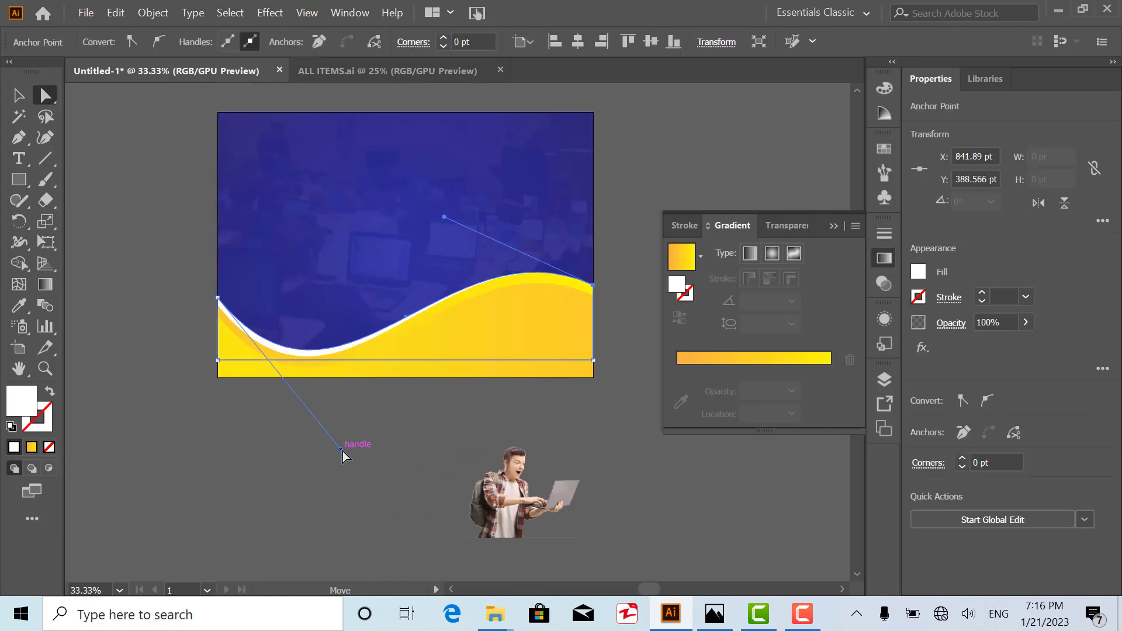
- Raise the white wave's left curve handle slightly and move its upper-left anchor to Y 406.329 pt to thicken the band
mouse_move(342, 451)
left_mouse_down()
mouse_move(339, 435)
mouse_move(352, 440)
mouse_move(343, 439)
left_mouse_up()
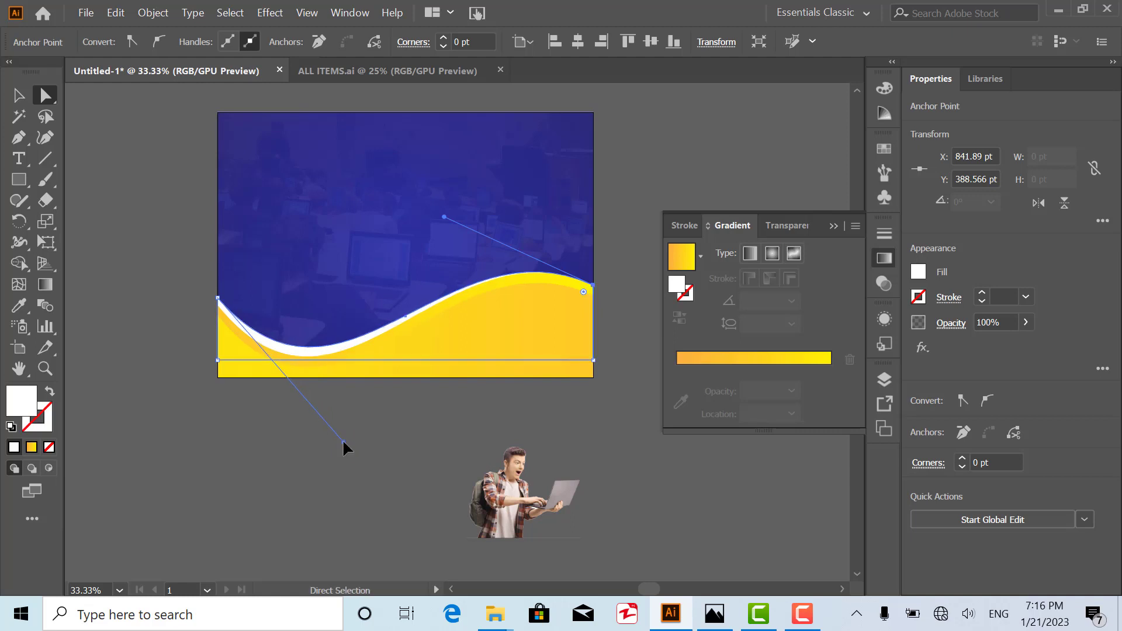
scroll(253, 315, "up", 4)
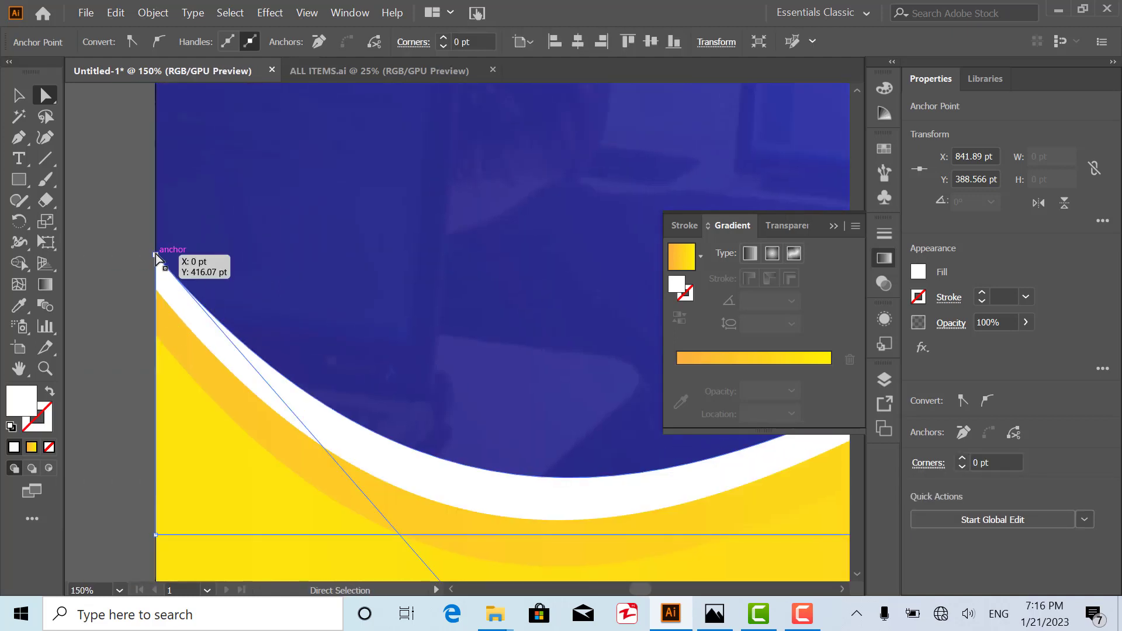
left_click(163, 264)
left_click_drag(159, 246, 156, 234)
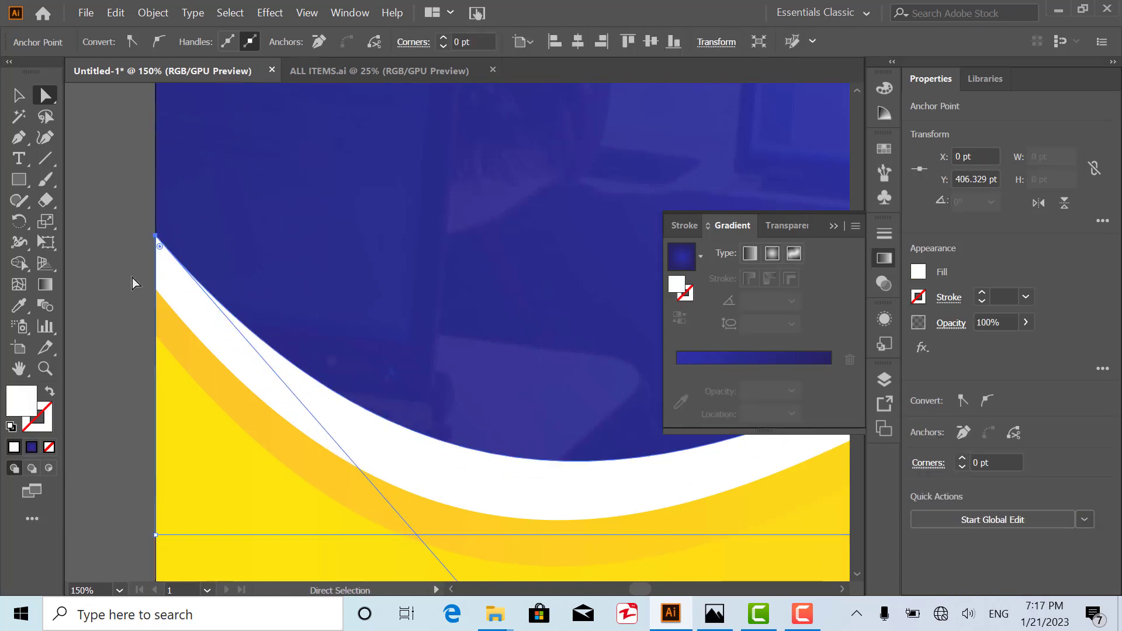
left_click(132, 279)
scroll(132, 278, "down", 5)
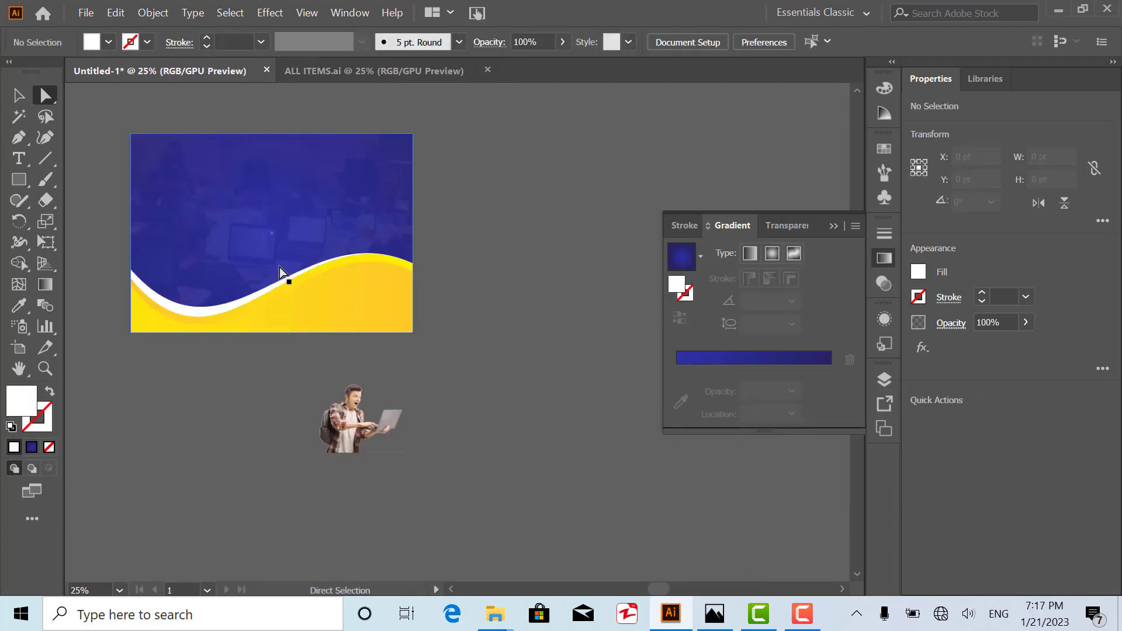
- Switch to ALL ITEMS.ai and select all parts of the yellow AfghanUstad and DTP logo group for copying
left_click(19, 94)
scroll(347, 259, "left", 2)
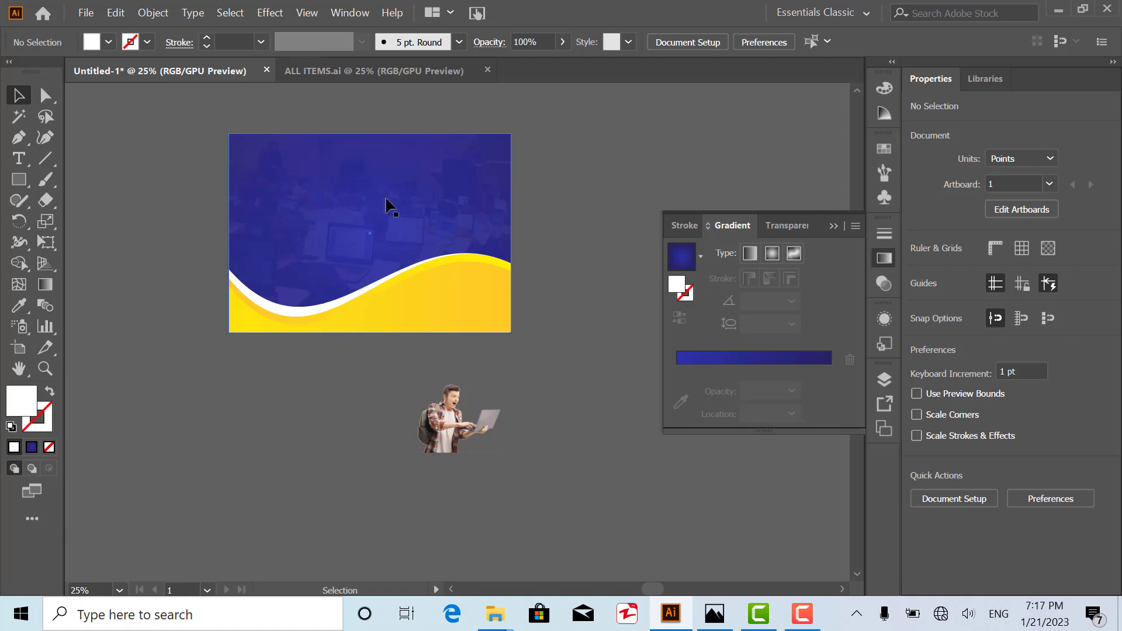
left_click(353, 69)
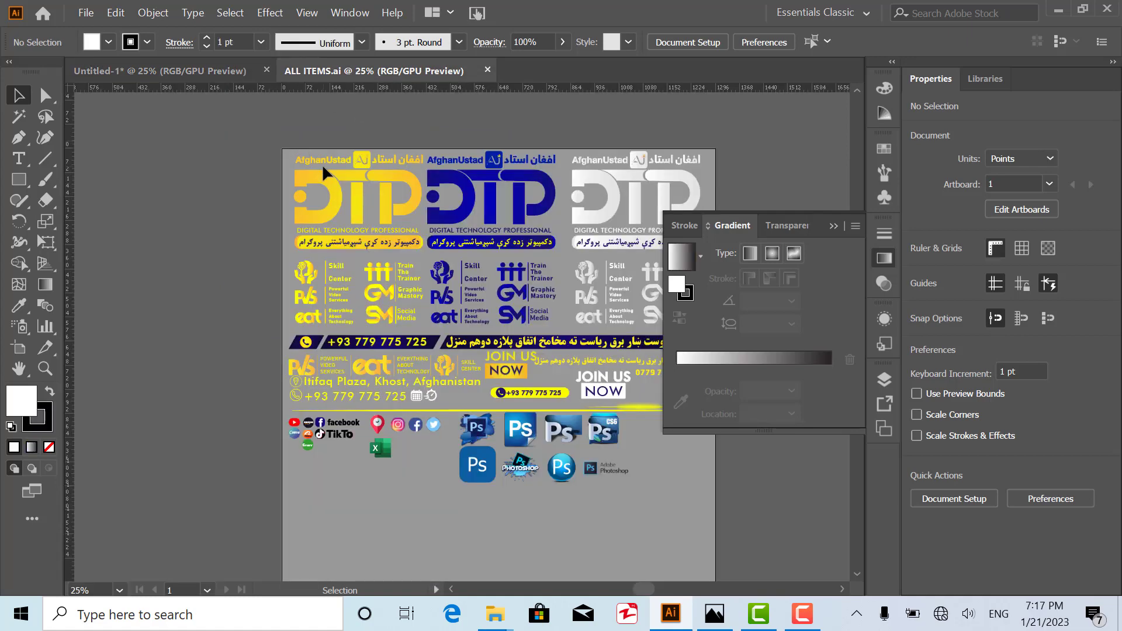
double_click(355, 163)
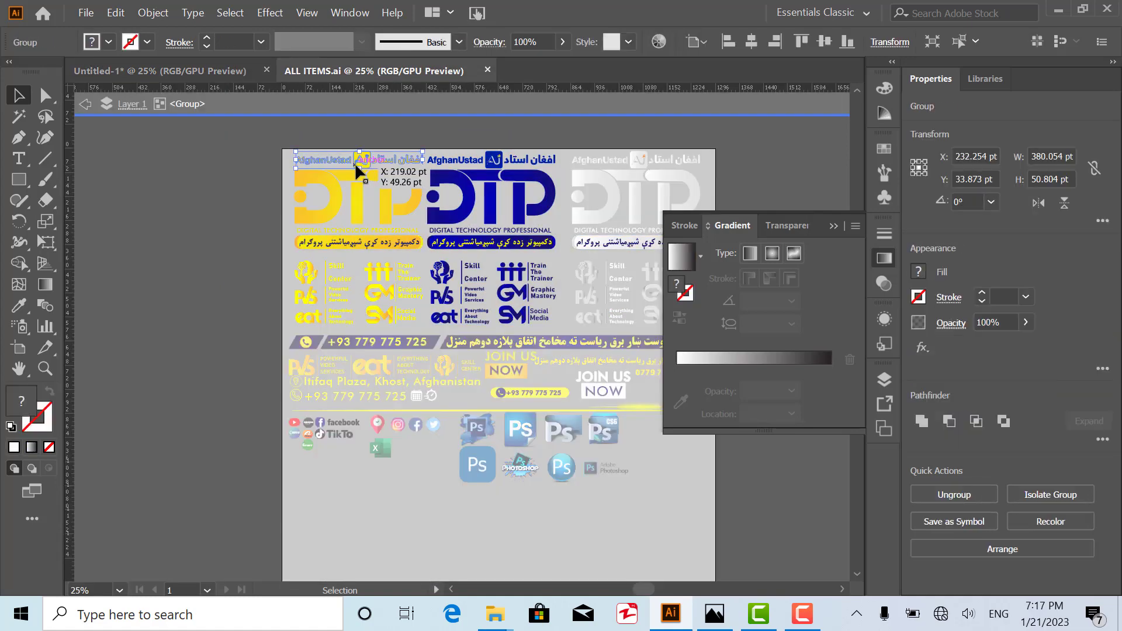
left_click(357, 216)
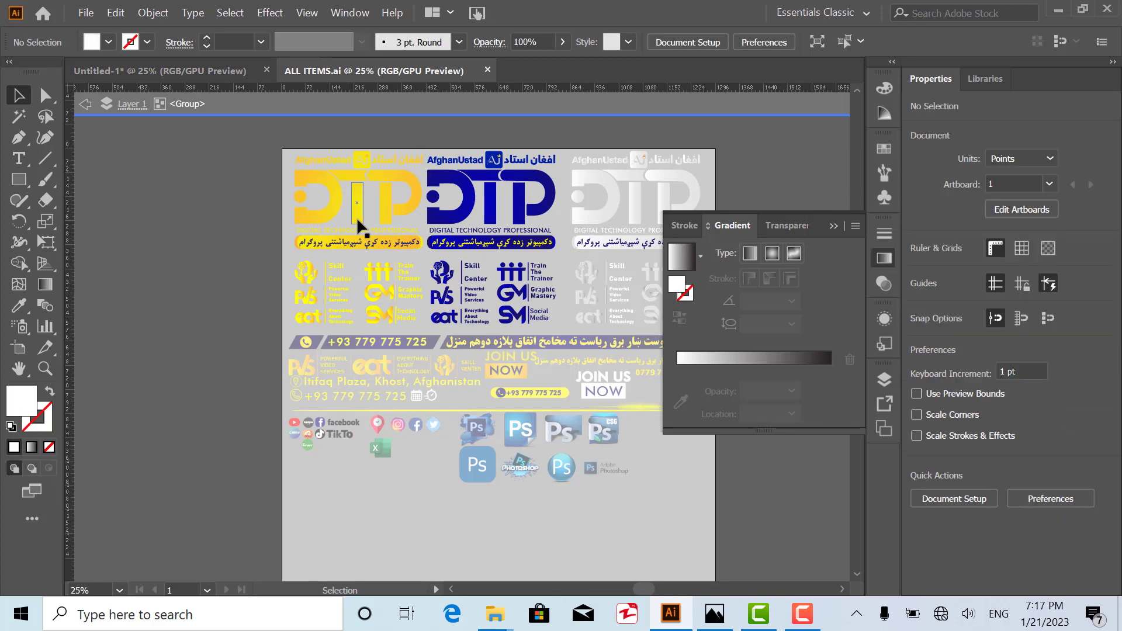
left_click(359, 225)
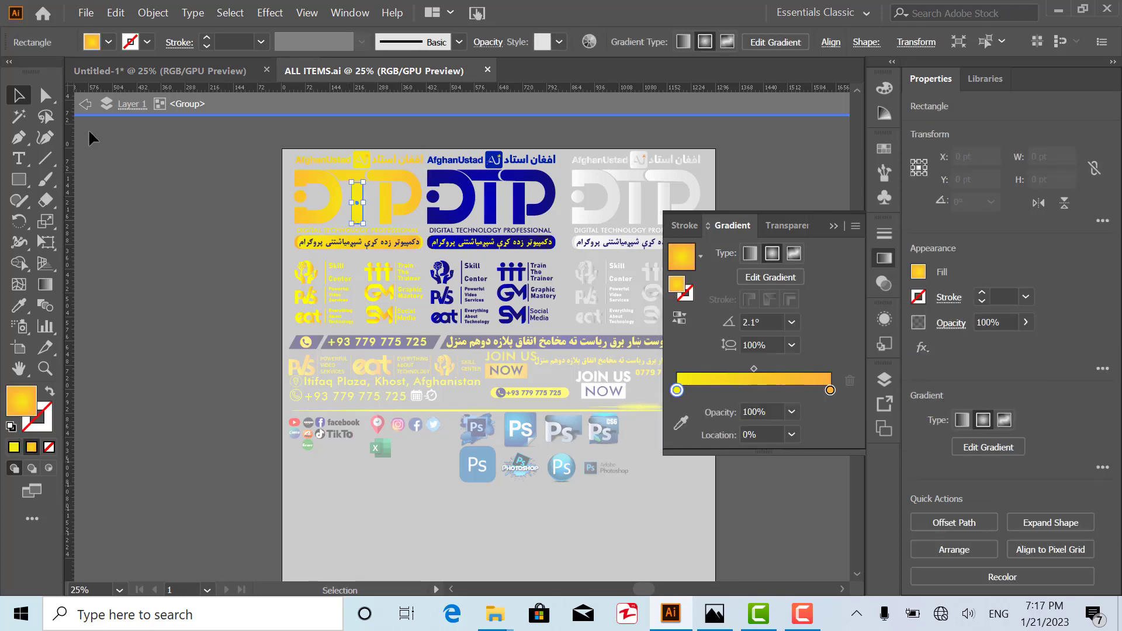
left_click(354, 199)
left_click(356, 156)
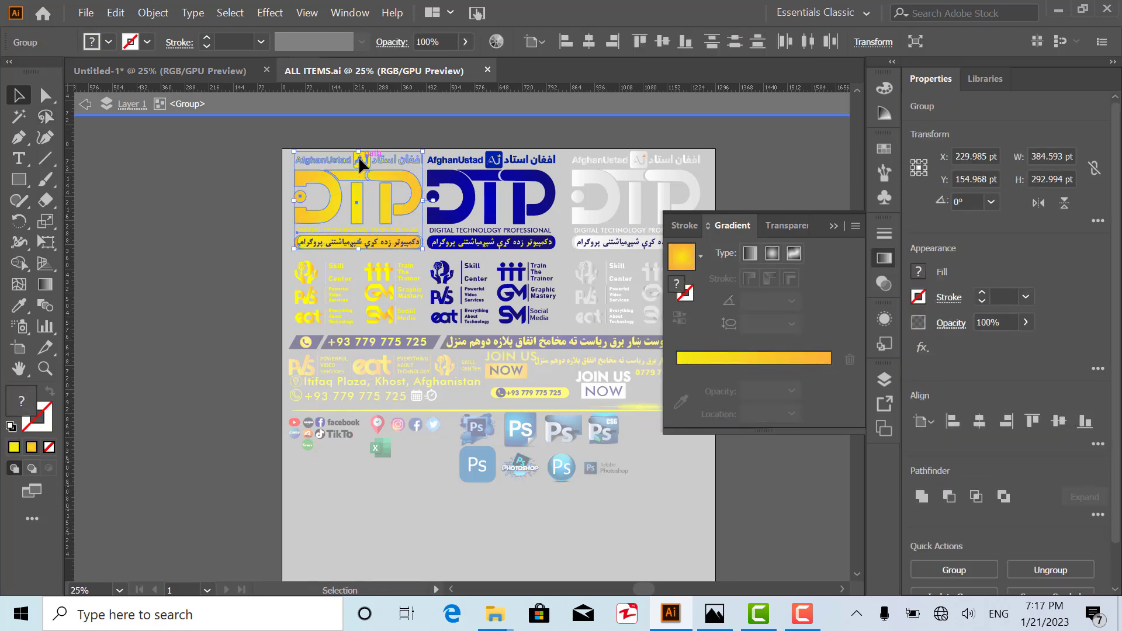
- Paste the yellow logos into Untitled-1 and place them below the artboard's lower-left corner
left_click(193, 70)
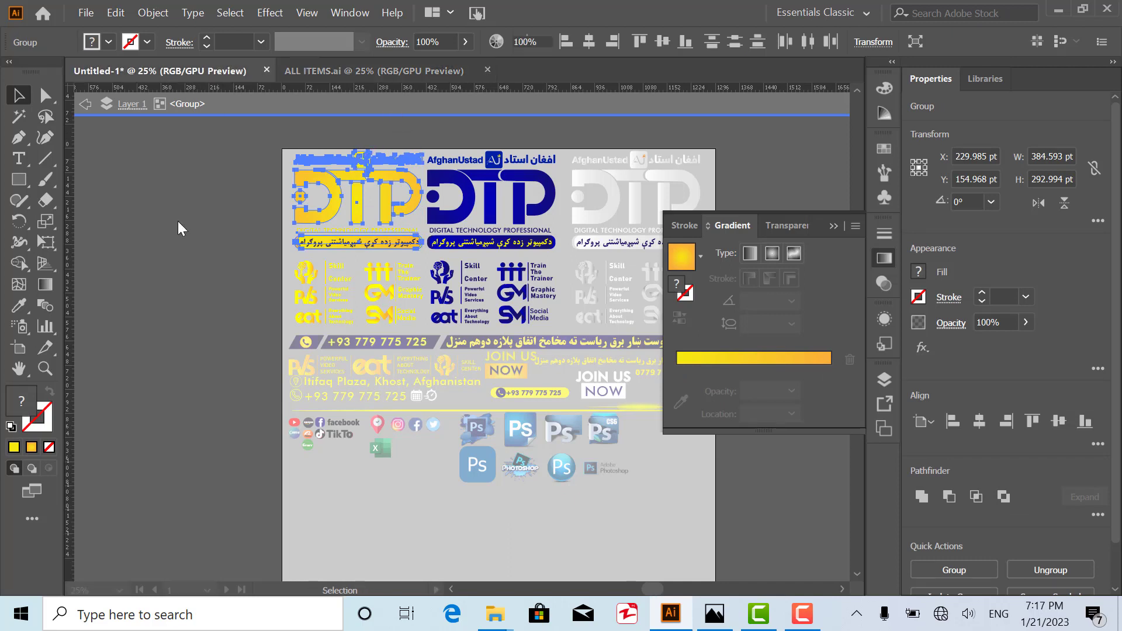
key("ctrl+v")
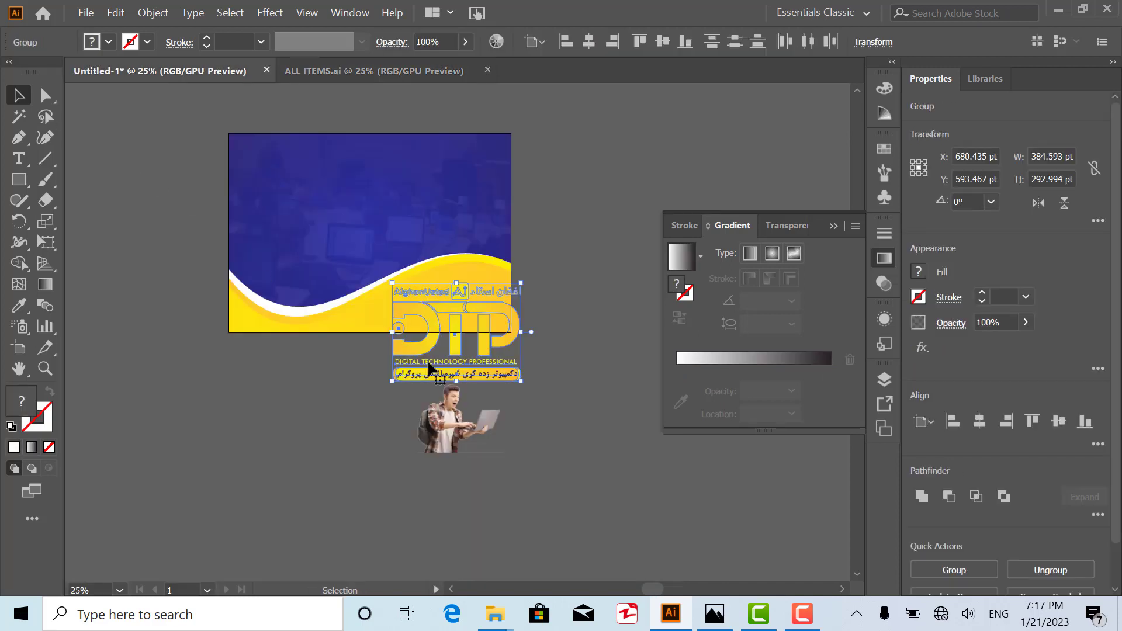
left_click_drag(452, 344, 226, 461)
left_click(363, 485)
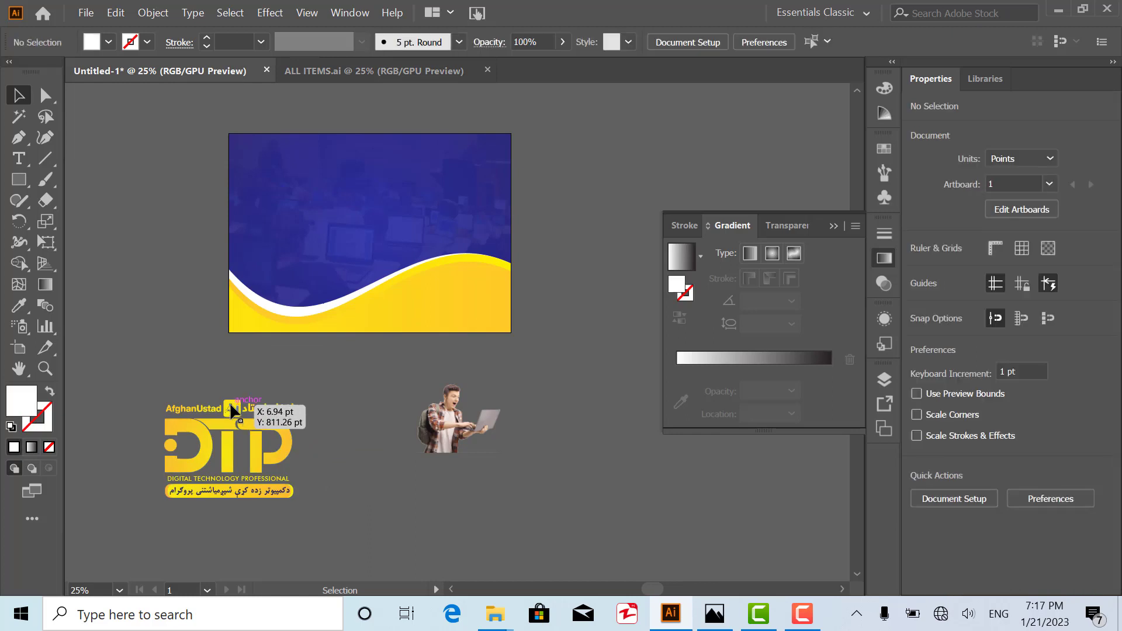
- Move the AfghanUstad logo into the artboard's upper-right corner, scaled to about 226 × 30 pt
left_click_drag(230, 402, 435, 148)
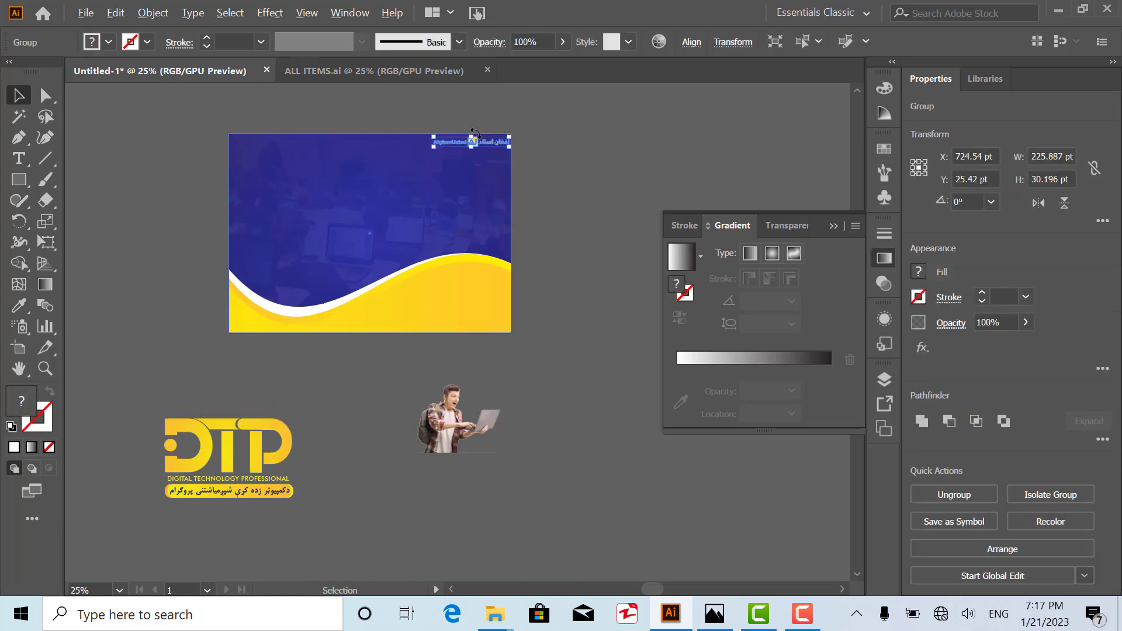
scroll(476, 134, "up", 4)
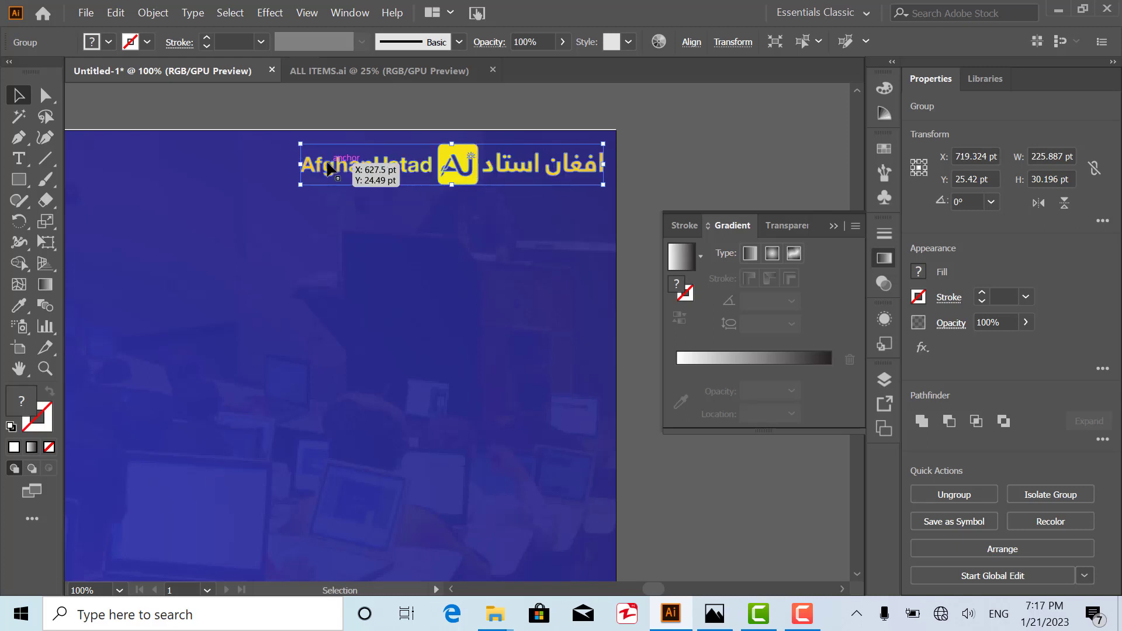
- Extend the blue gradient rectangle's top edge to cover the white strip along the artboard, making it about 595.9 pt high
left_click(233, 155)
scroll(198, 153, "left", 1)
scroll(199, 147, "left", 2)
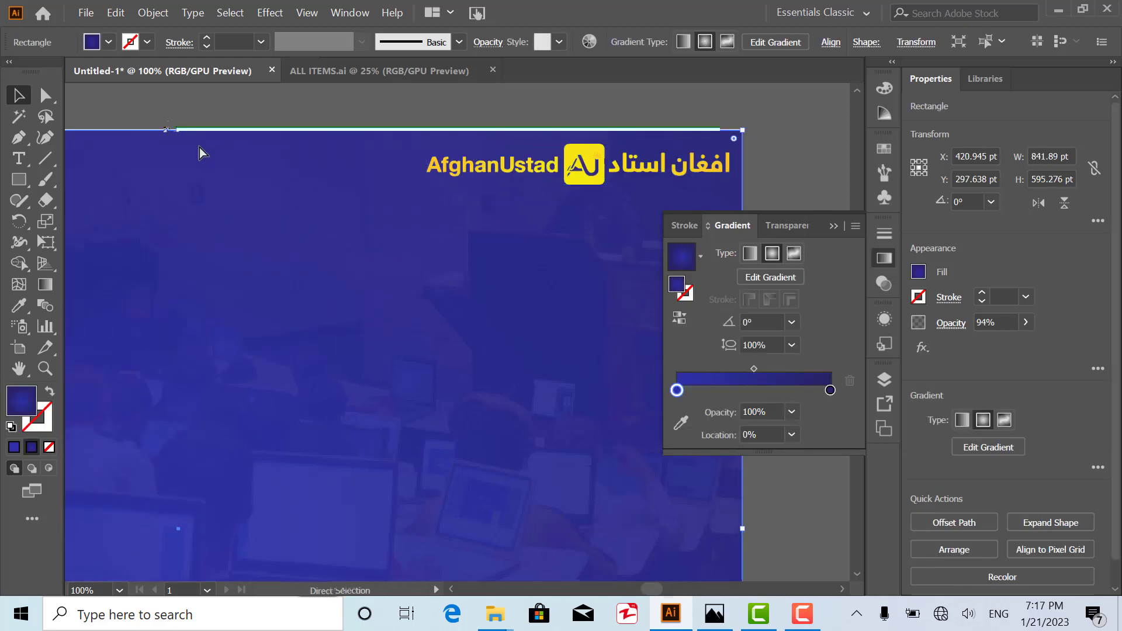
left_click_drag(168, 130, 166, 133)
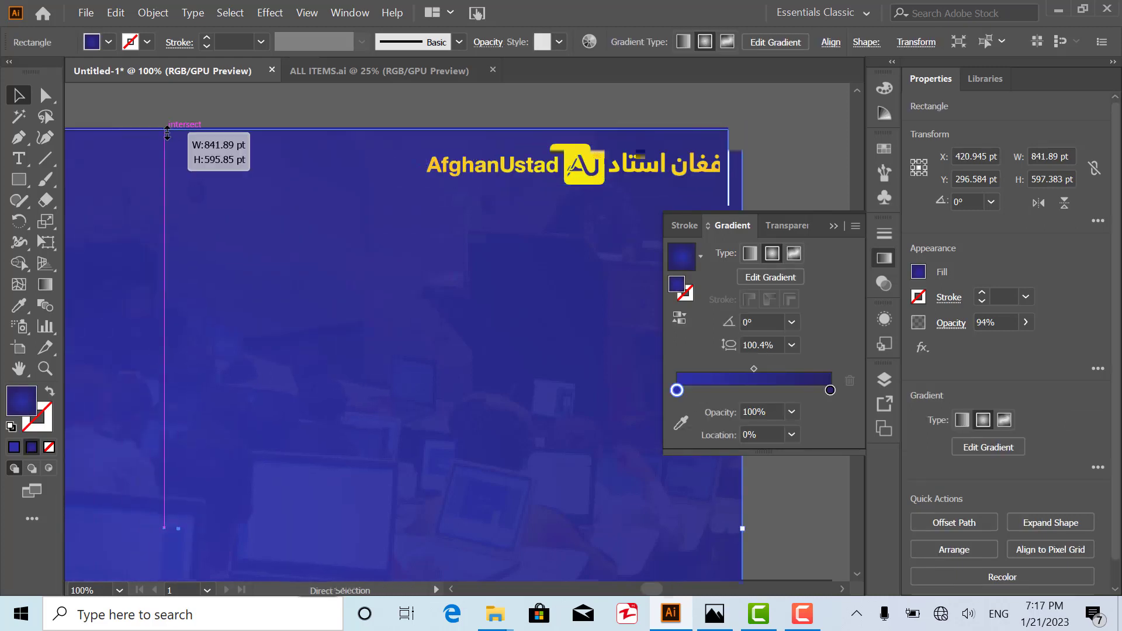
scroll(166, 132, "left", 3)
scroll(166, 132, "left", 3)
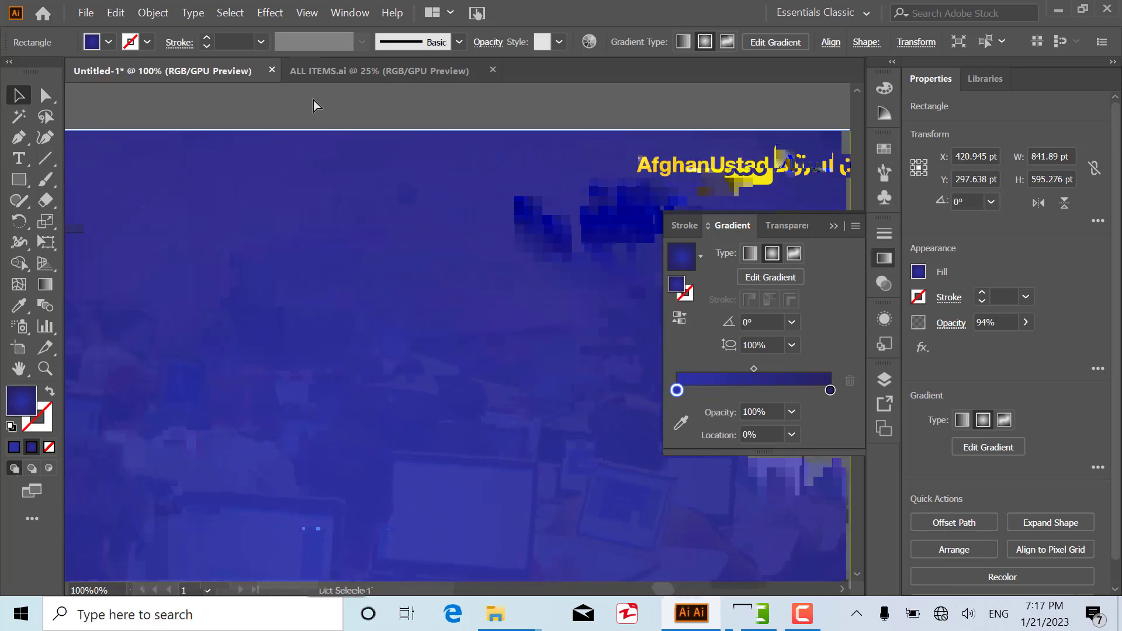
key("super")
key("super")
scroll(436, 114, "up", 8)
scroll(328, 391, "up", 1)
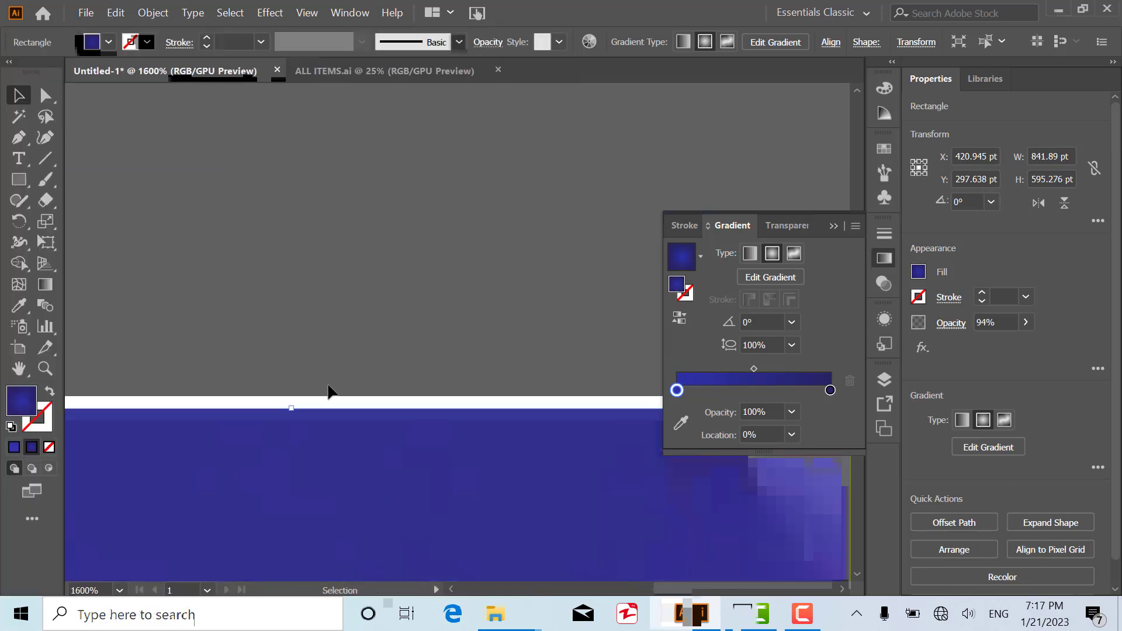
left_click_drag(292, 409, 299, 397)
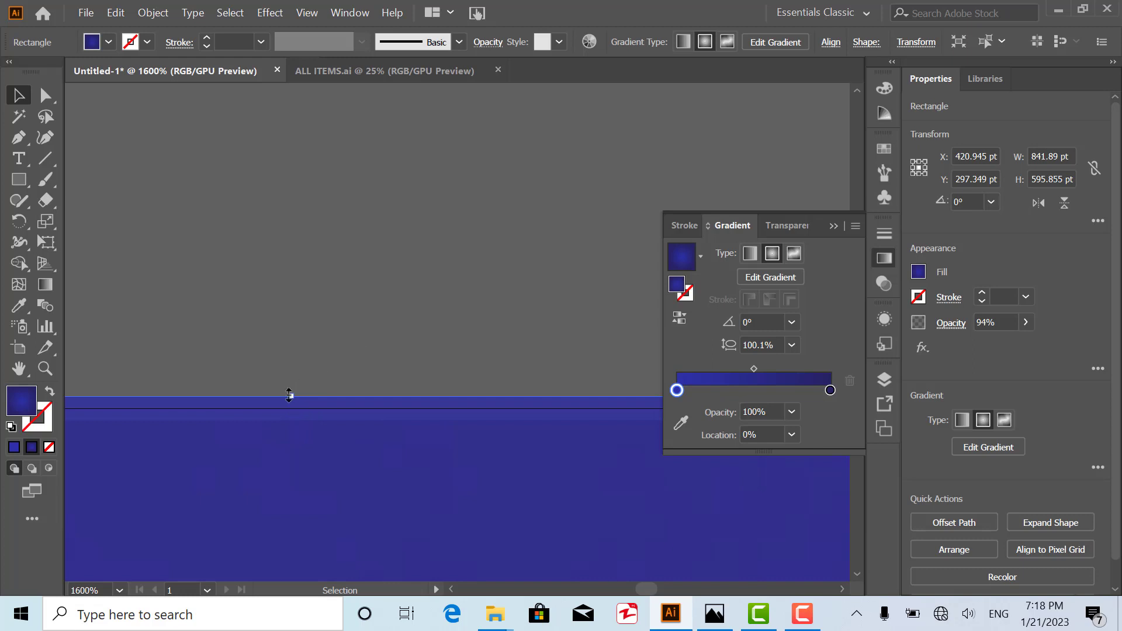
left_click(347, 316)
scroll(348, 316, "down", 10)
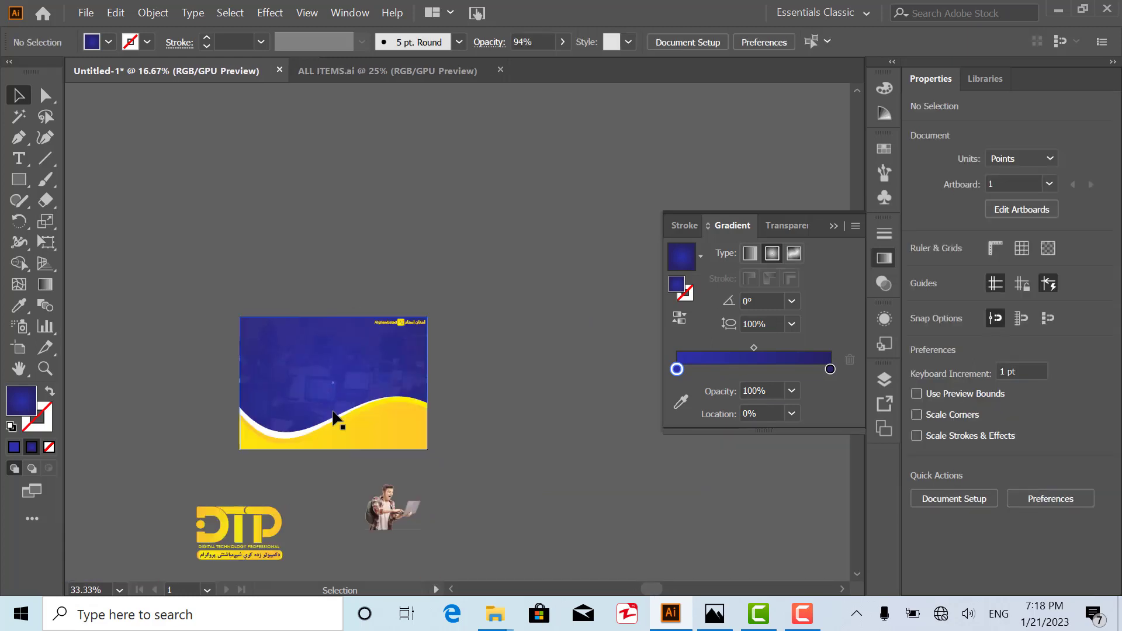
- Lock the classroom photo and the blue gradient rectangle in the background
scroll(331, 368, "up", 2)
scroll(361, 356, "down", 3)
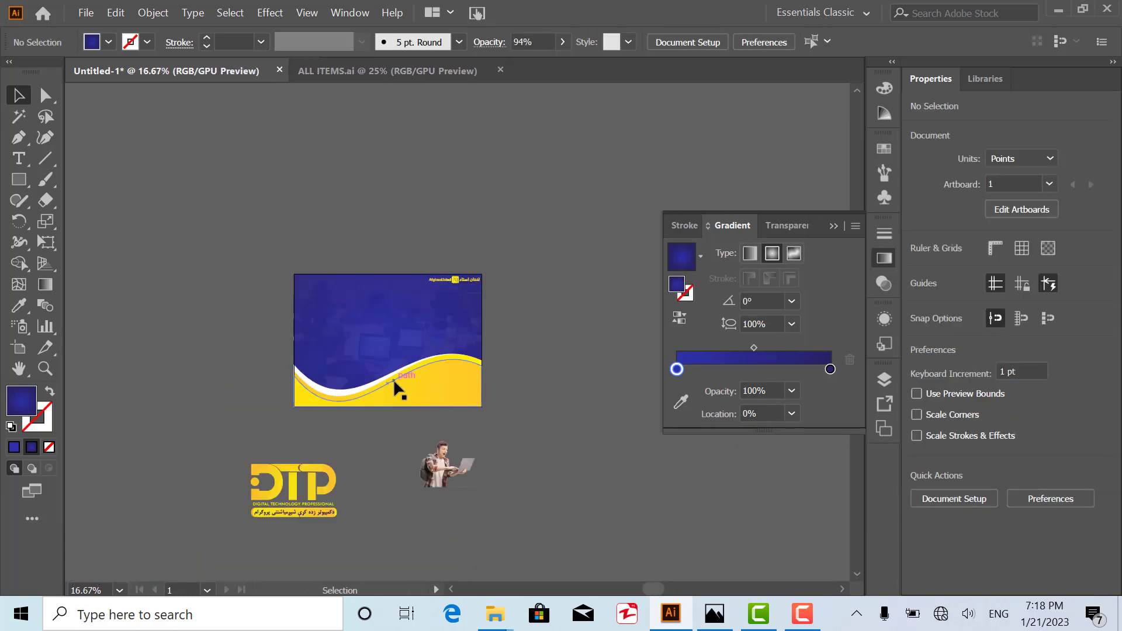
scroll(271, 308, "up", 4)
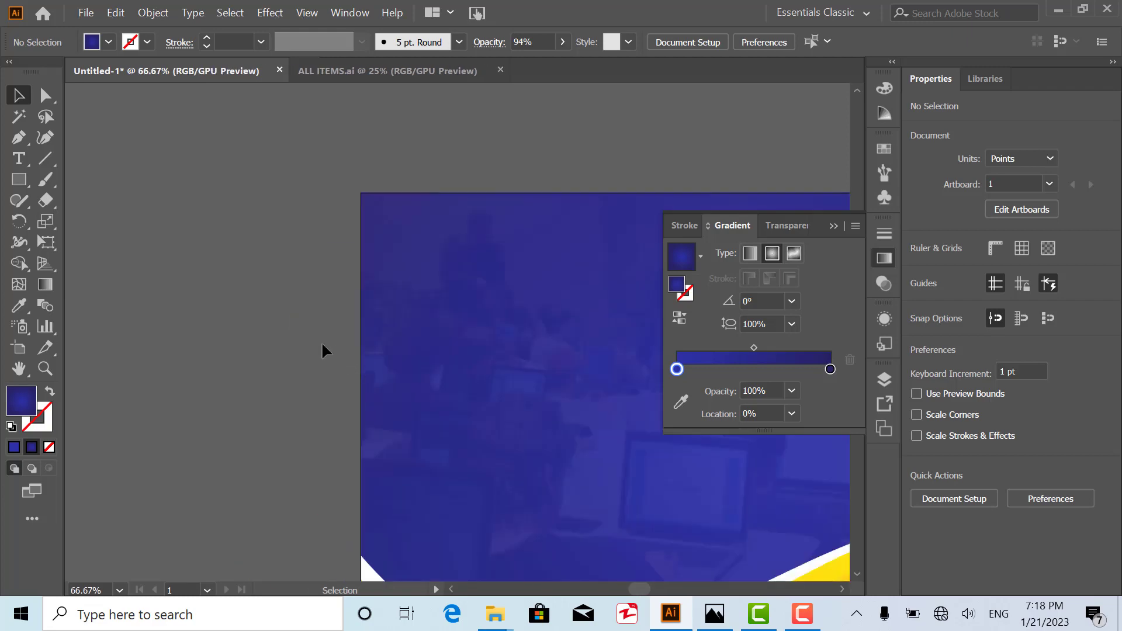
left_click_drag(322, 351, 458, 401)
left_click(148, 14)
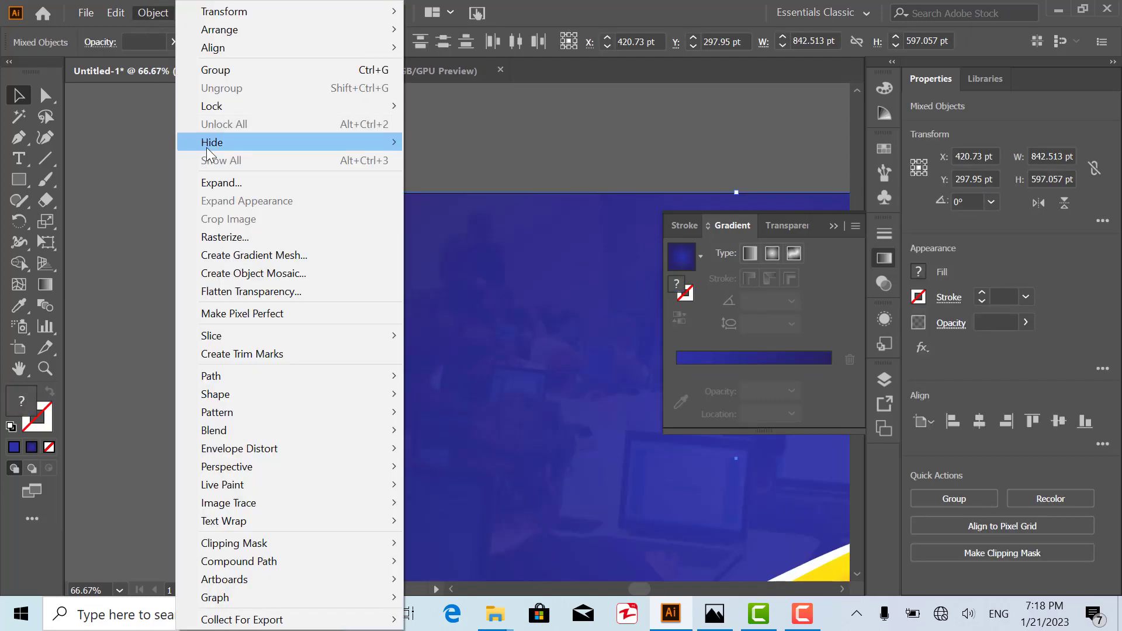
mouse_move(214, 105)
left_click(444, 104)
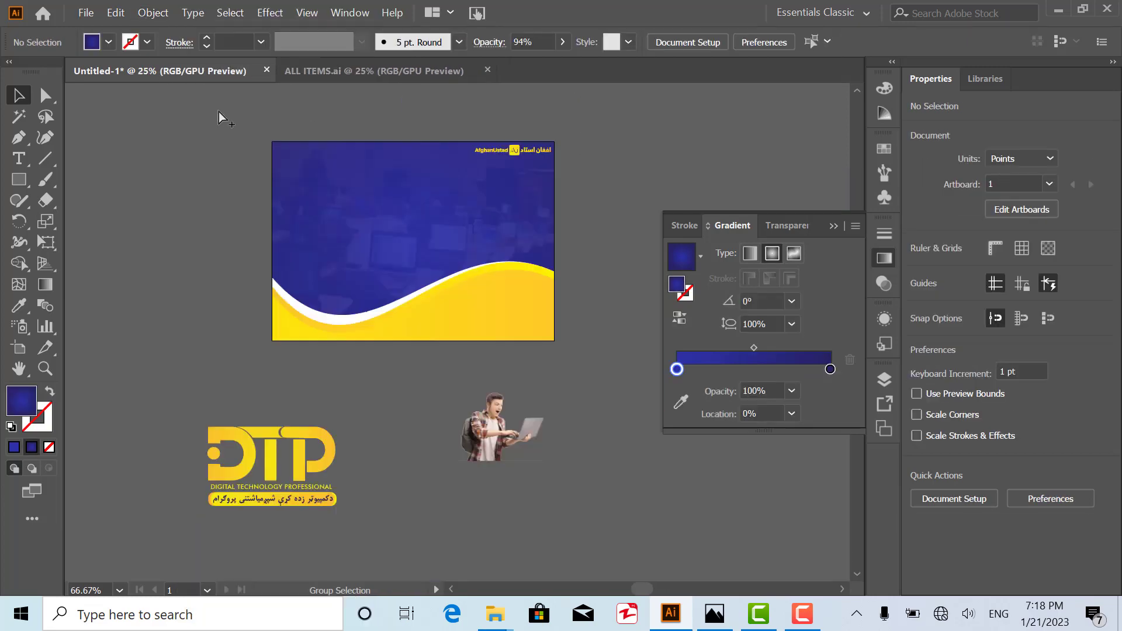
- Reduce the height of the three wave shapes together by lowering their top edge
left_click(429, 279)
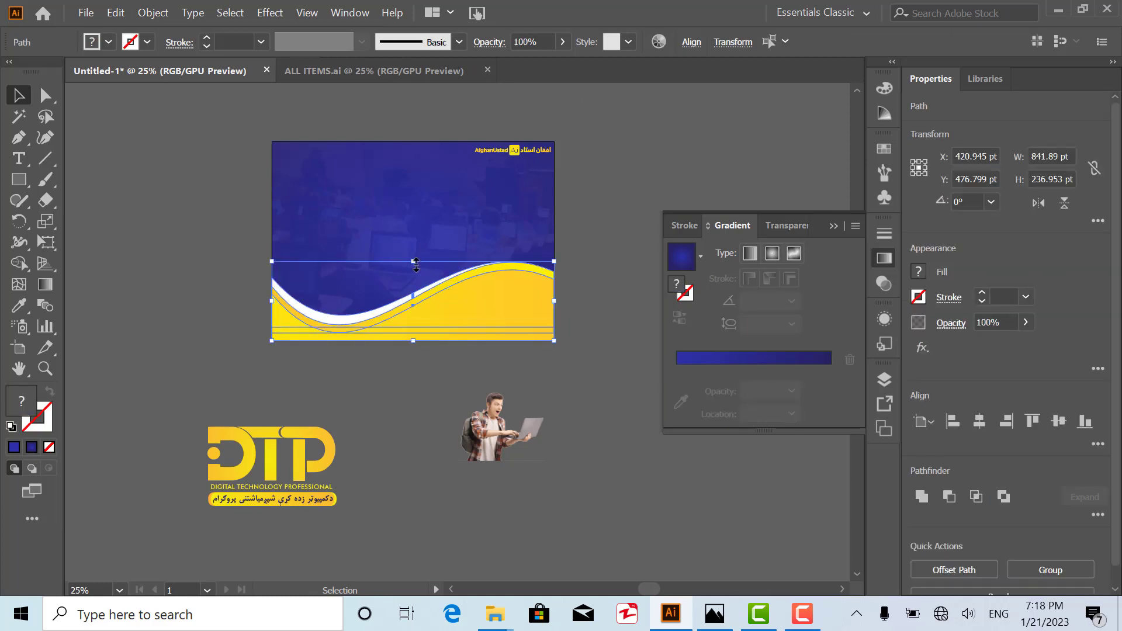
left_click_drag(416, 265, 419, 276)
left_click(381, 359)
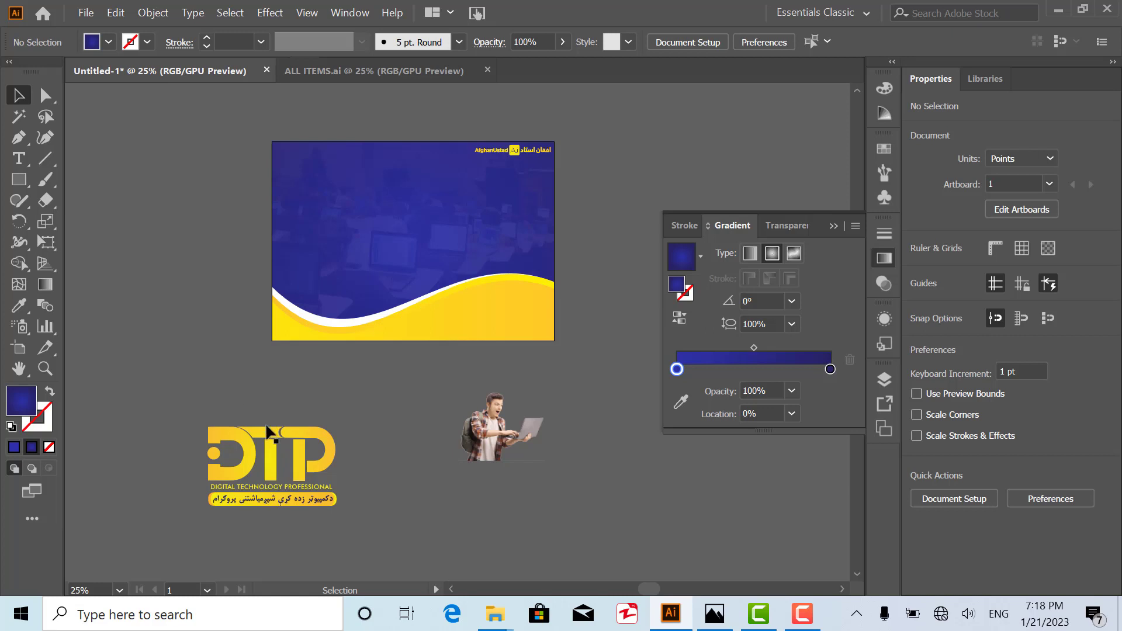
- Move the DTP logo with its tagline and Pashto banner into the artboard's upper-left area
left_click_drag(264, 432, 335, 166)
left_click(270, 509)
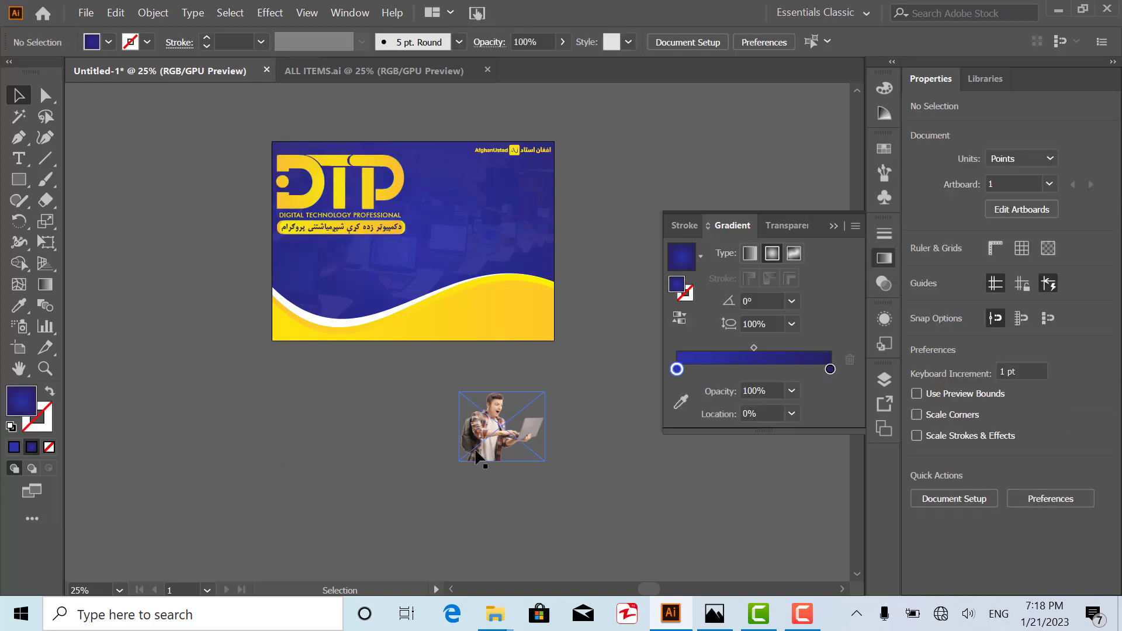
- Place the student image on the artboard's right side behind the waves, enlarged to about 427 × 347 pt
left_click_drag(471, 446, 471, 274)
left_click_drag(546, 221, 603, 175)
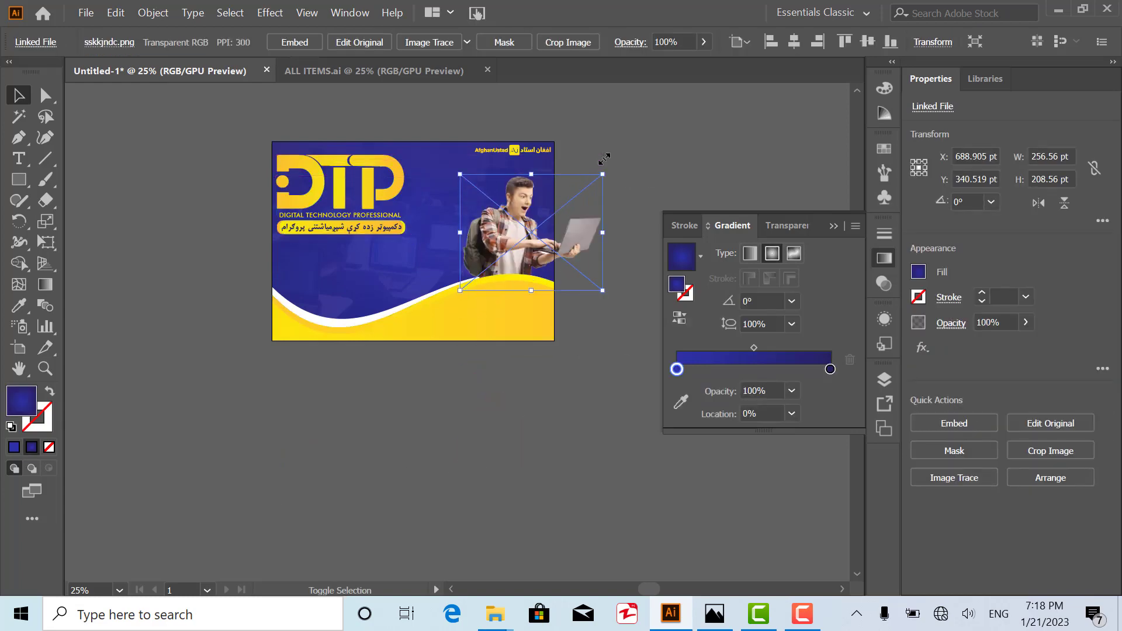
key("ctrl+1")
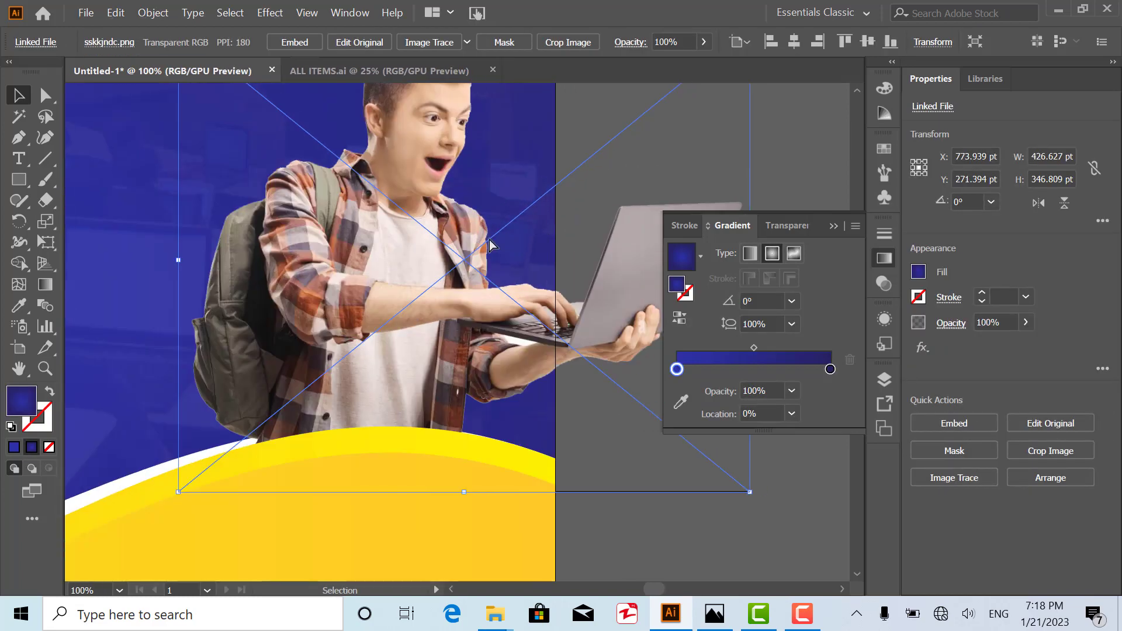
scroll(447, 231, "down", 4)
- Reflect the student image across the vertical axis and move it beside the DTP logo at about X 606, Y 262 pt
right_click(448, 231)
mouse_move(514, 344)
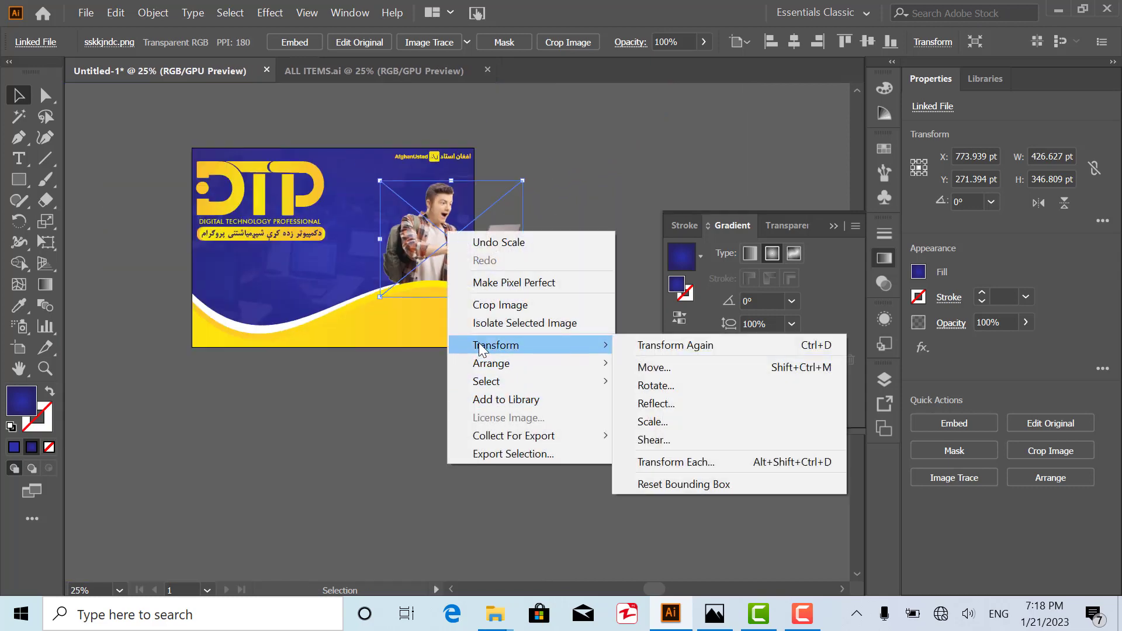
left_click(671, 401)
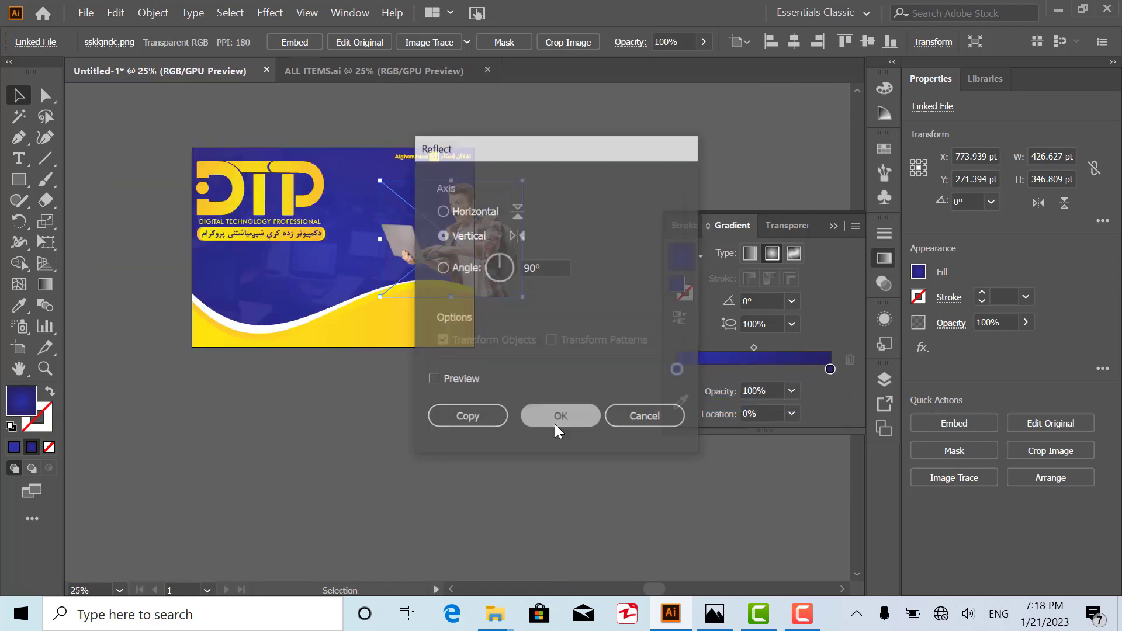
left_click(556, 417)
left_click_drag(456, 241, 401, 244)
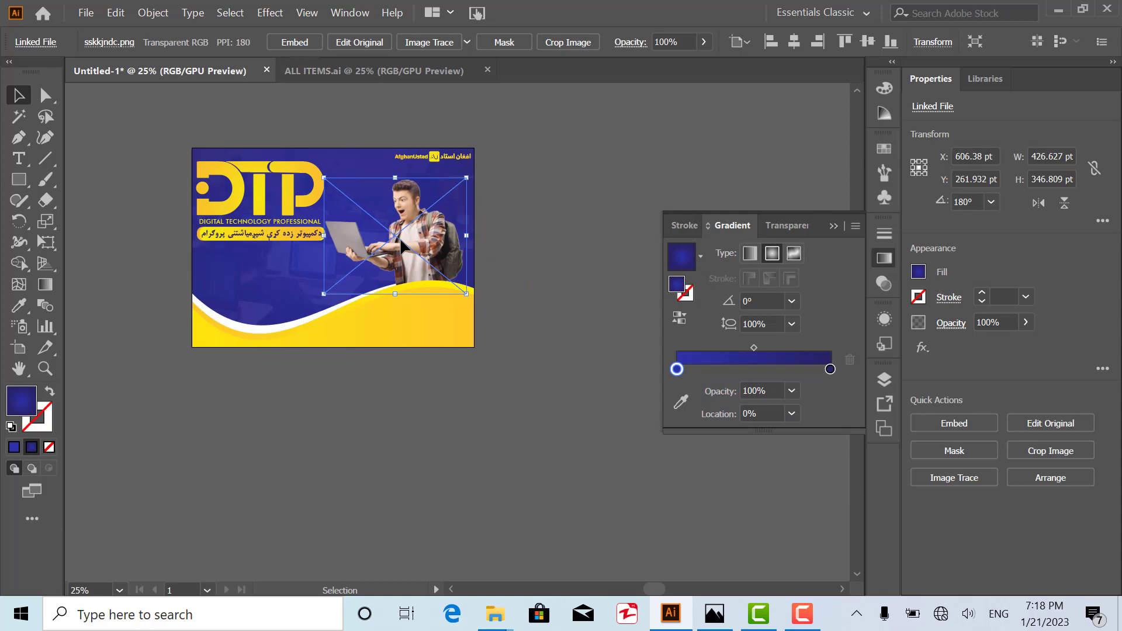
left_click(513, 257)
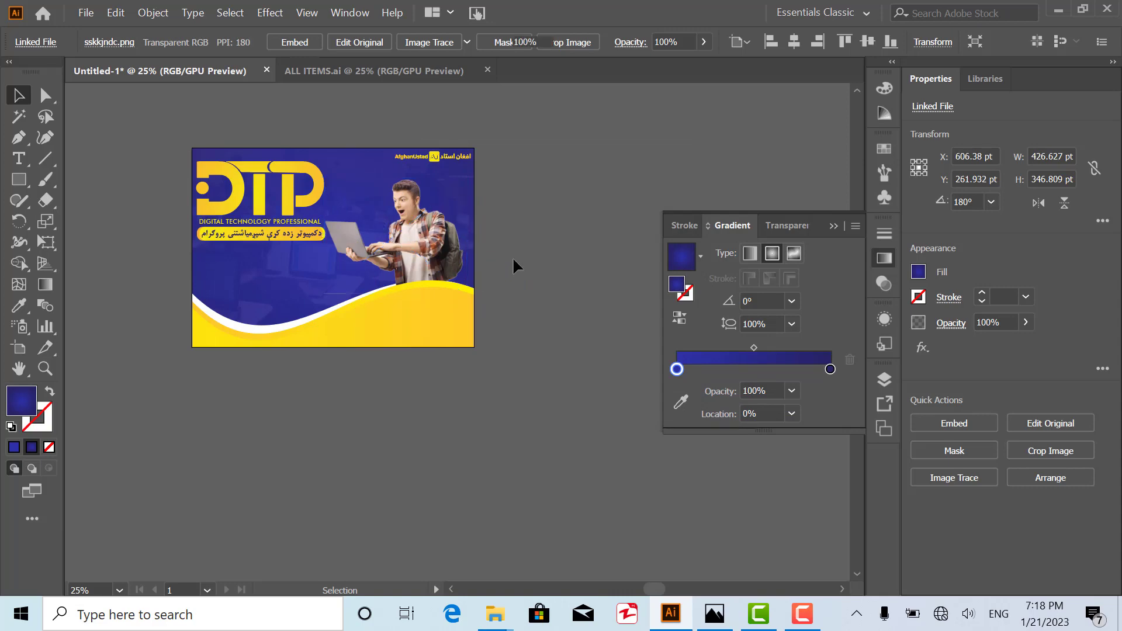
- Enlarge the student image proportionally from its upper-right corner to about 442 × 360 pt
scroll(432, 231, "up", 2)
left_click(430, 226)
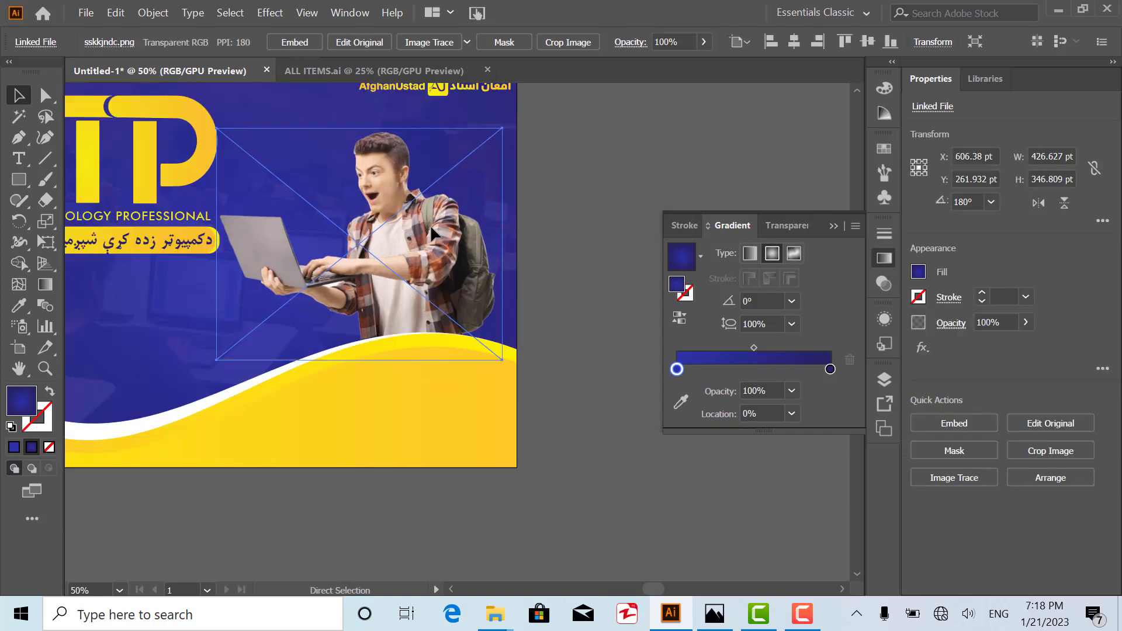
left_click(572, 283)
scroll(562, 284, "down", 2)
scroll(497, 232, "up", 3)
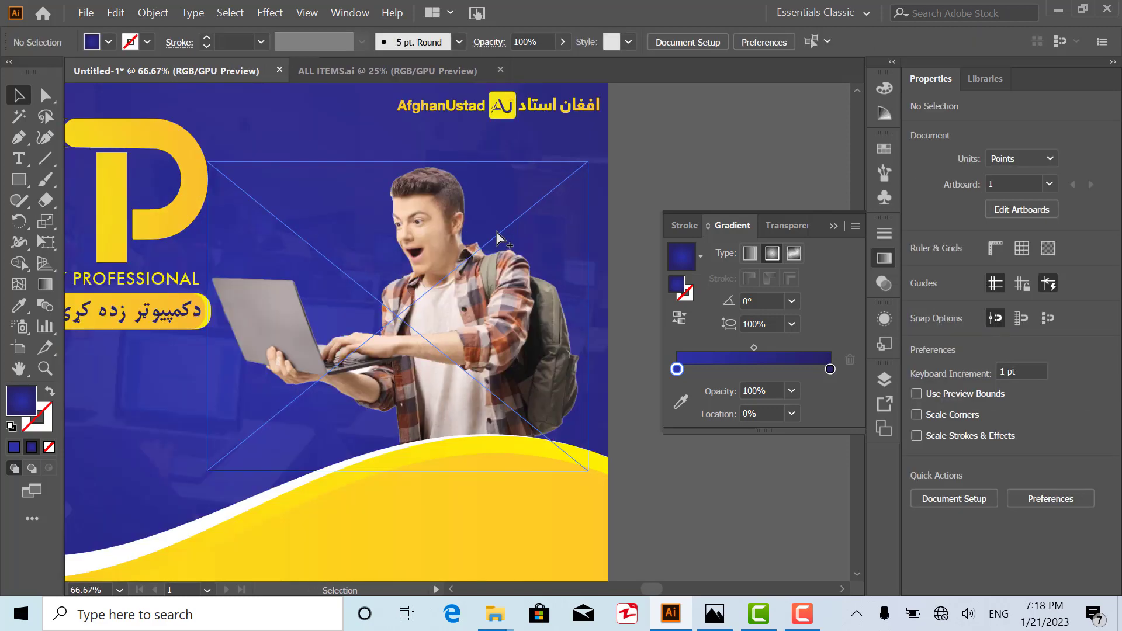
left_click(497, 237)
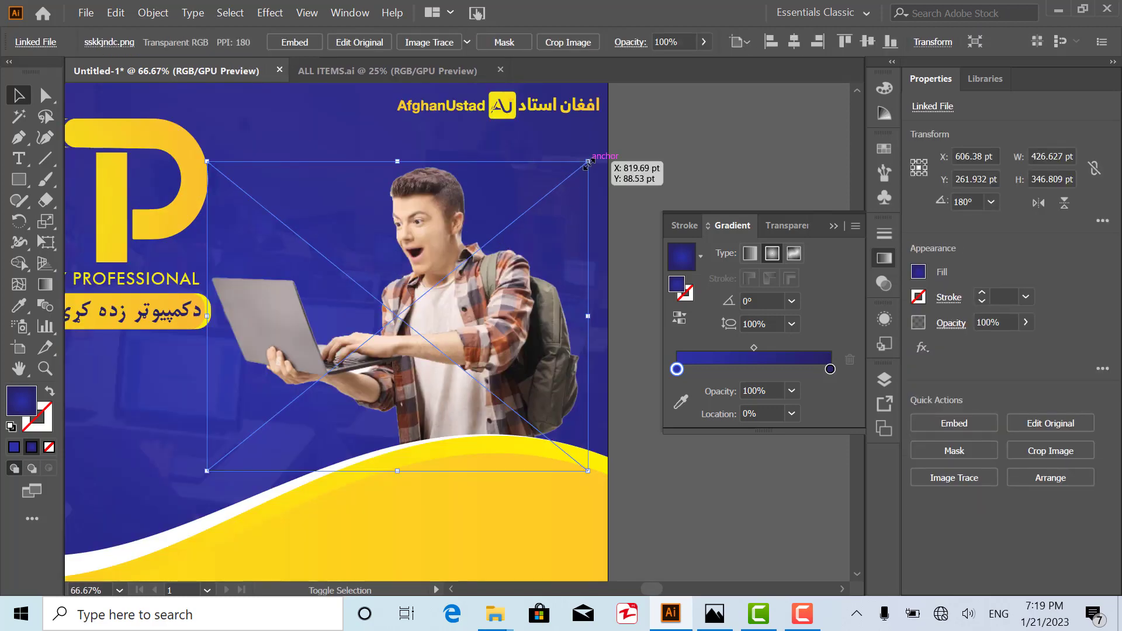
left_click_drag(588, 162, 602, 150)
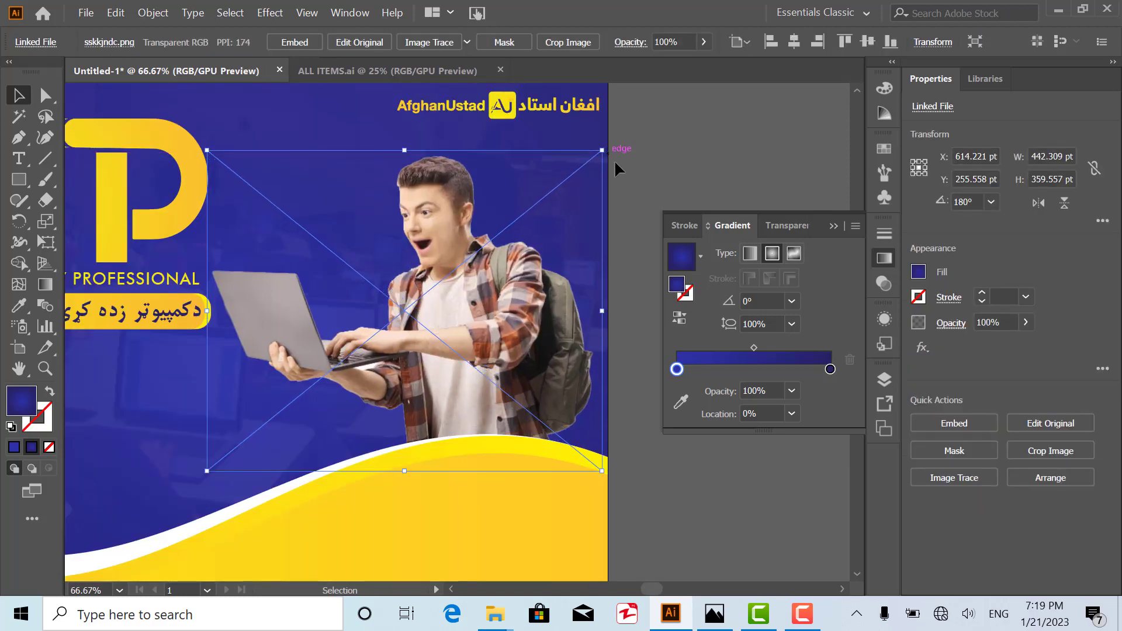
left_click(626, 178)
scroll(304, 227, "down", 2)
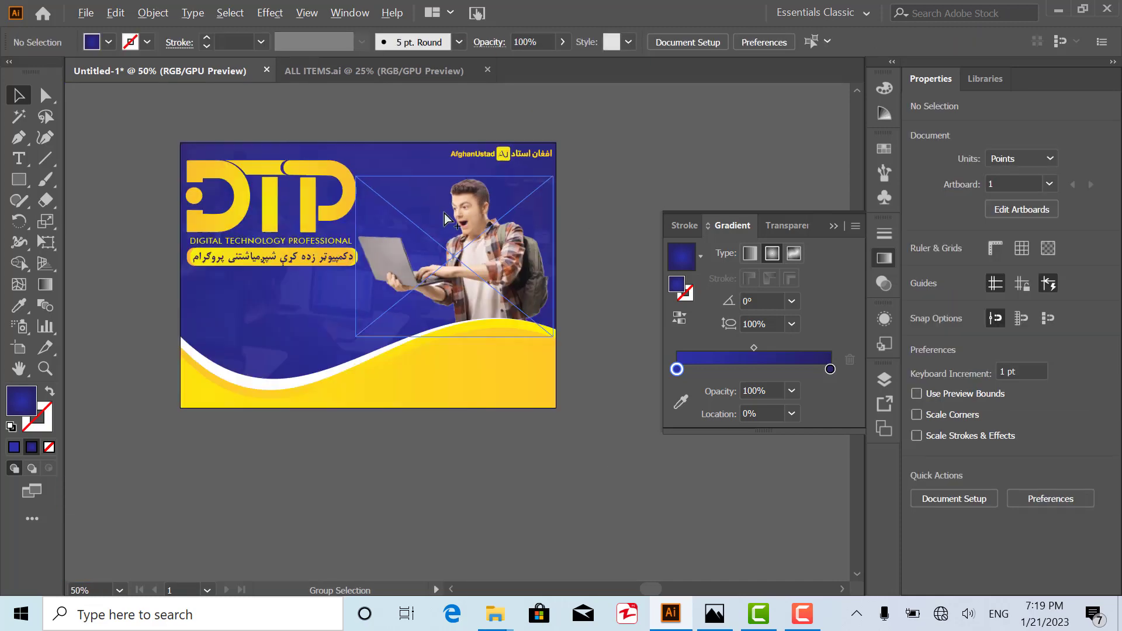
- Shrink the DTP logo group with its tagline and Pashto banner to about 385 × 237 pt
left_click(339, 260)
left_click_drag(342, 266, 325, 260)
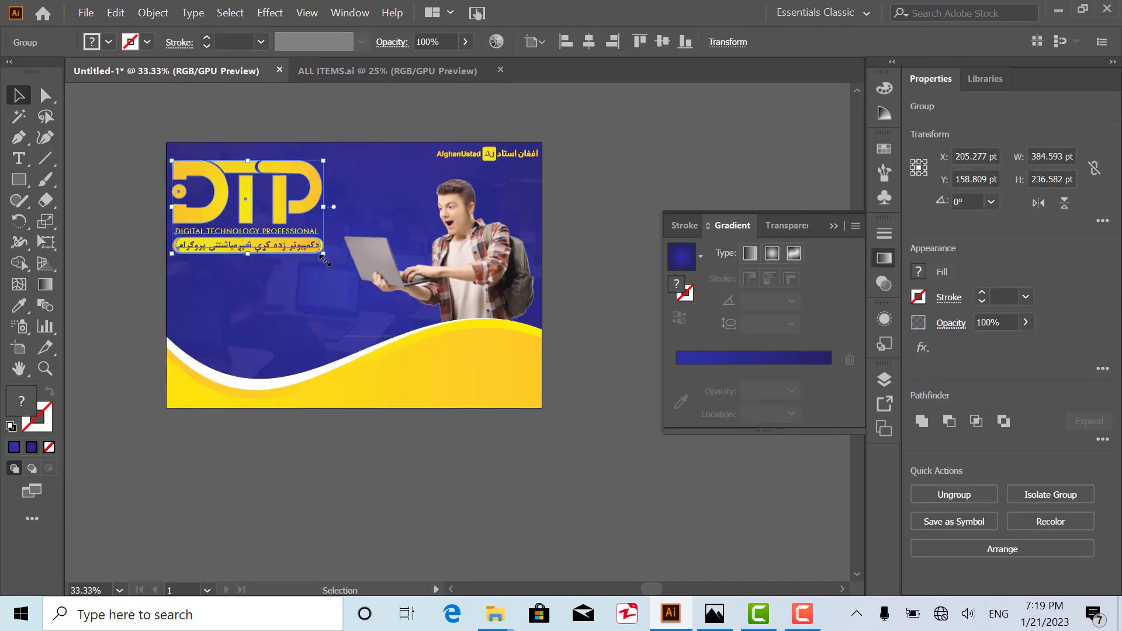
left_click(134, 318)
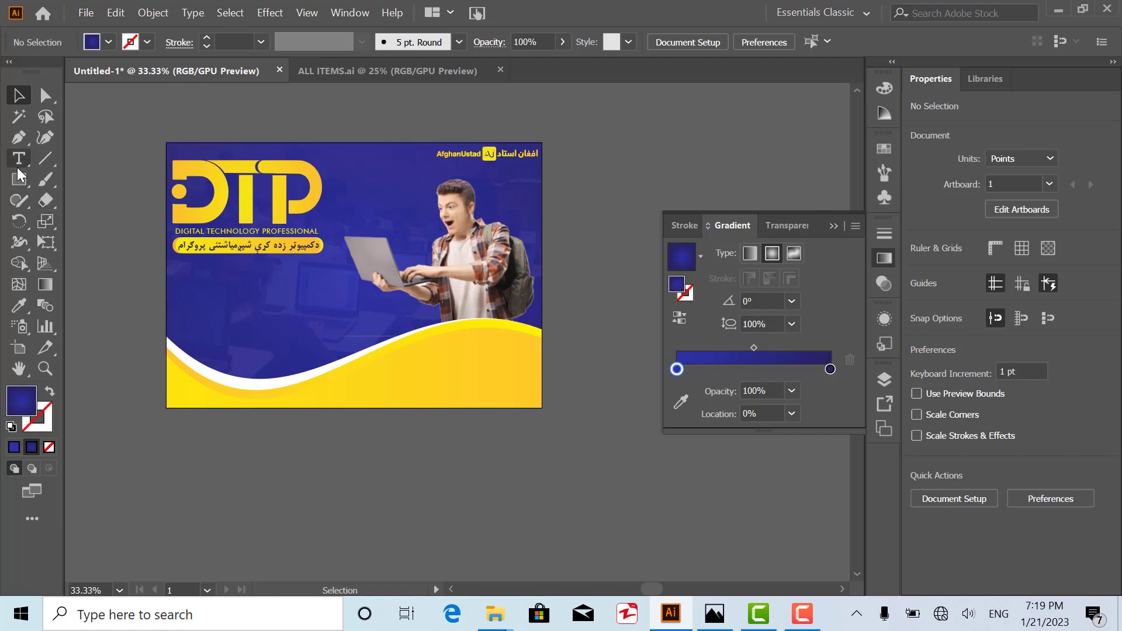
- Add the text "JOIN US" just above the artboard, scaled to about 25 pt
key("t")
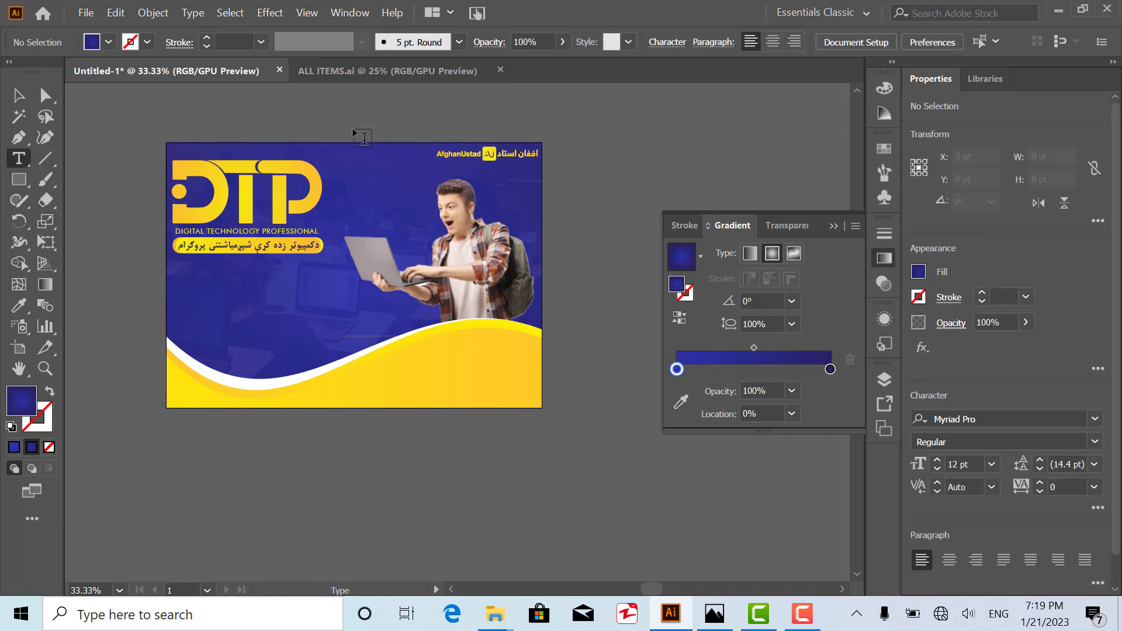
left_click(352, 128)
scroll(370, 121, "up", 5)
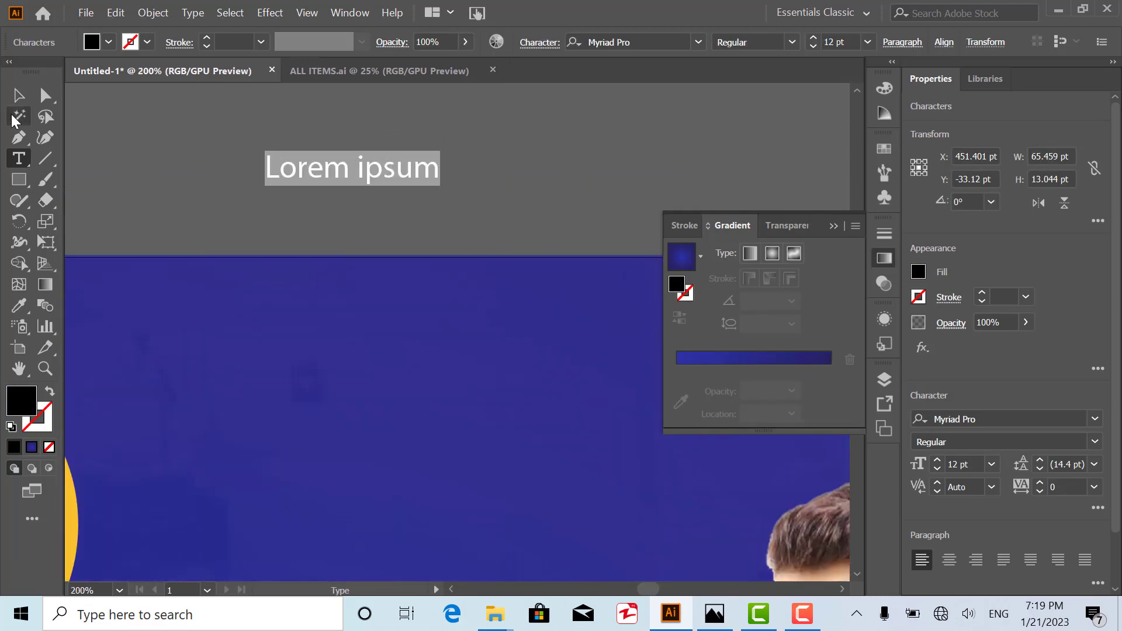
left_click(13, 99)
left_click_drag(444, 189, 630, 221)
scroll(283, 188, "down", 3)
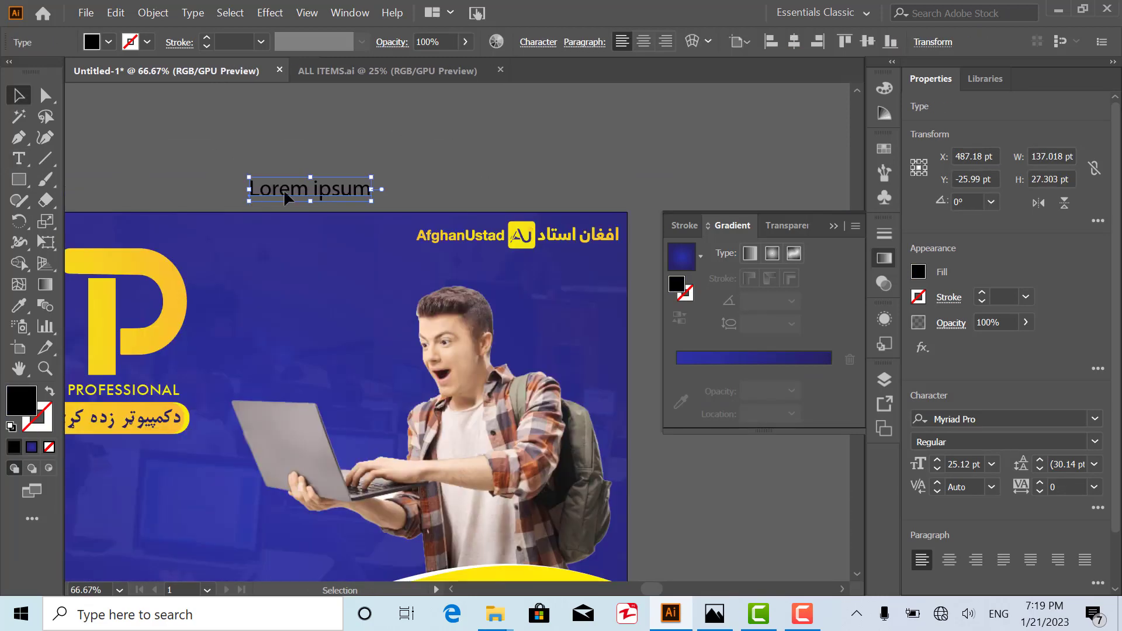
key("t")
triple_click(305, 194)
type("JOIN US")
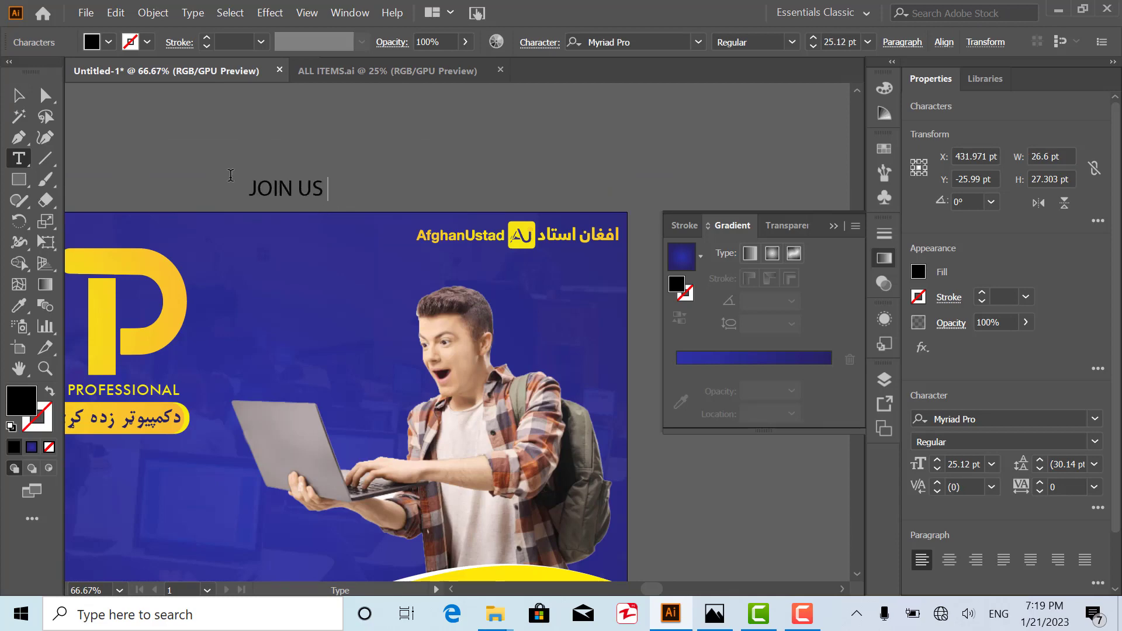
key("Escape")
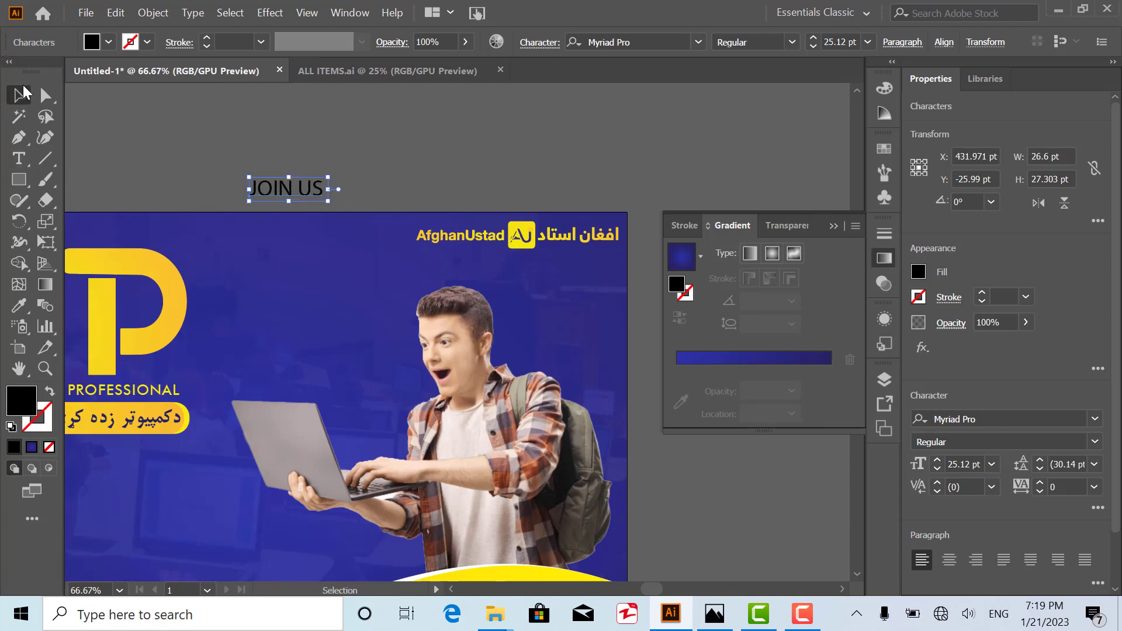
- Set the "JOIN US" text's font to Futura Md BT Medium
left_click(550, 46)
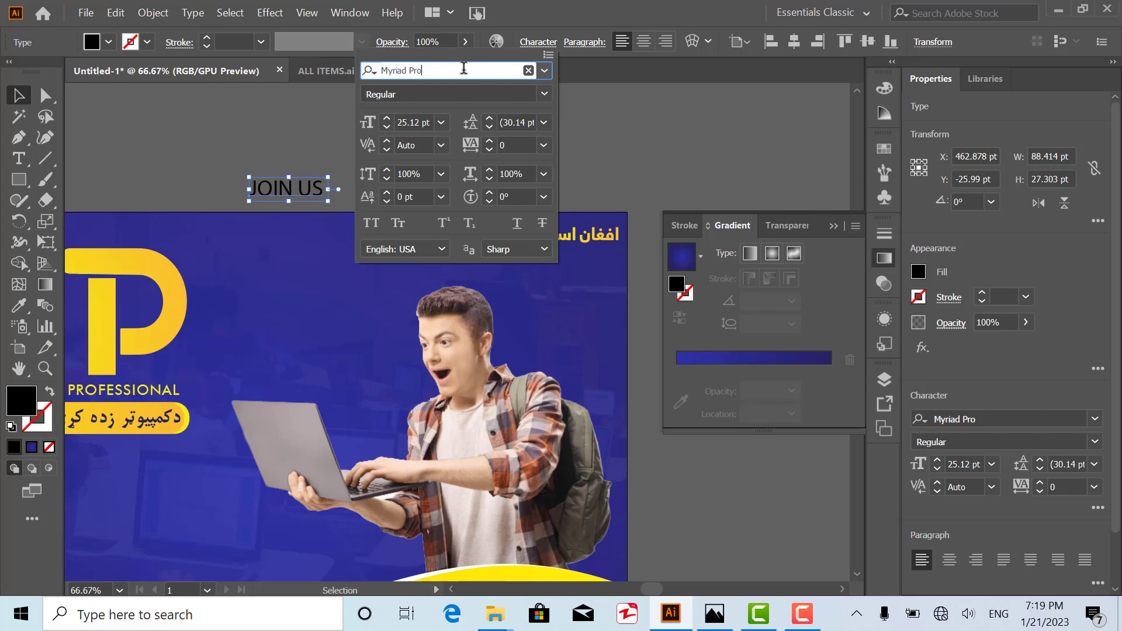
type("FU\\\\\\\\\\\\\\\\\\\\\\\\\\\\\\\\\\\\\\\\")
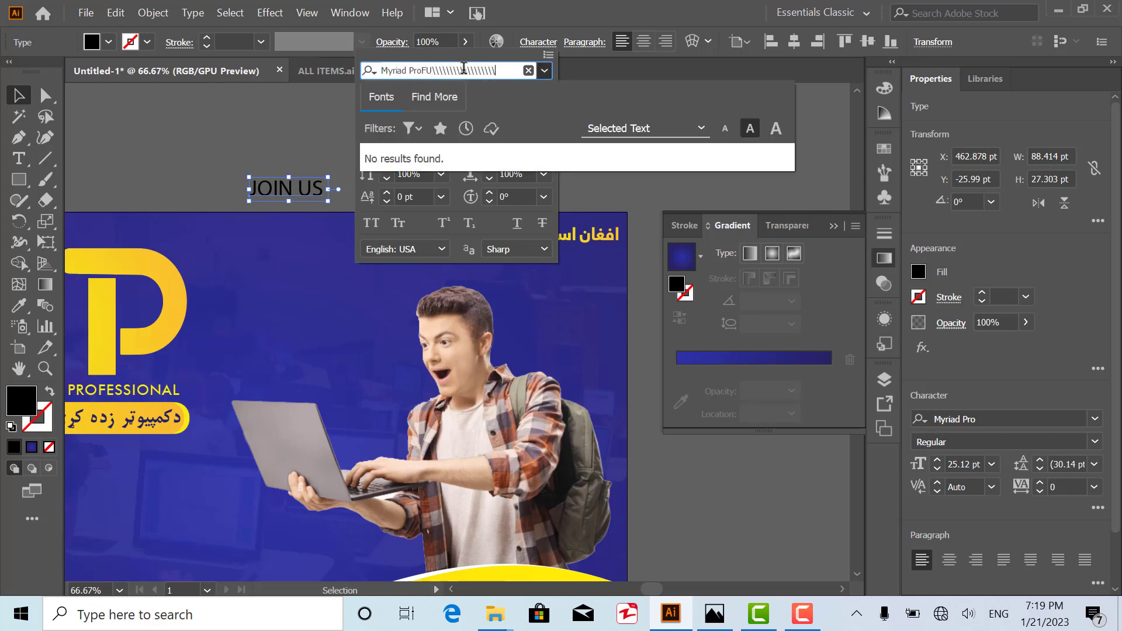
key("BackSpace")
key("BackSpace")
key("BackSpace")
key("BackSpace")
key("BackSpace")
key("BackSpace")
key("BackSpace")
key("BackSpace")
key("BackSpace")
key("BackSpace")
type("FUTURA")
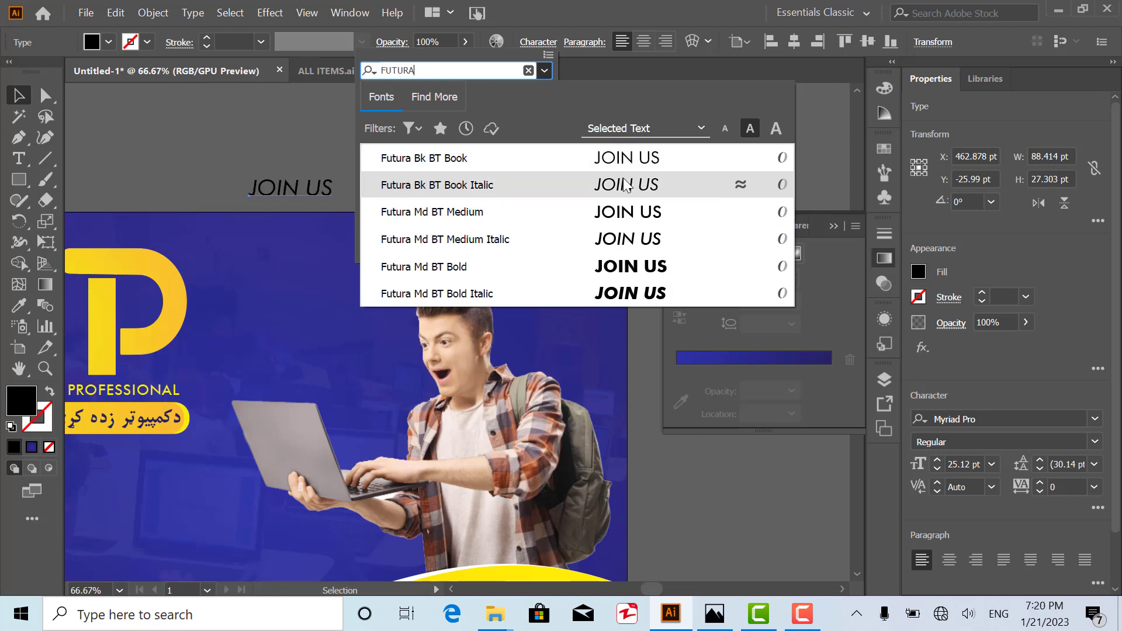
left_click(627, 211)
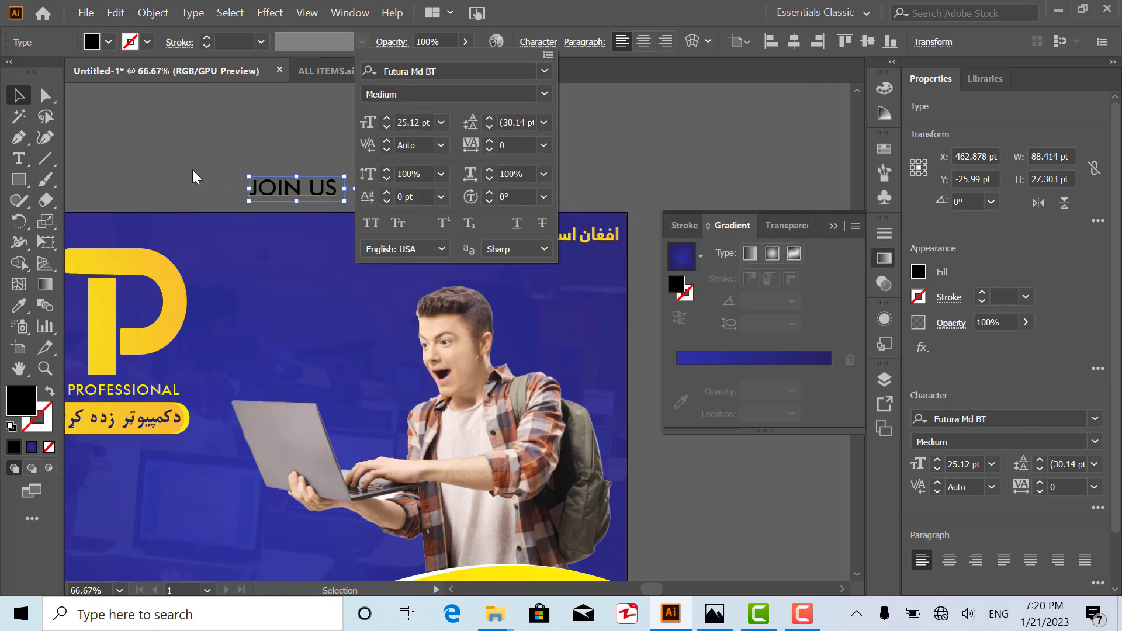
- Move "JOIN US" onto the artboard beside the AfghanUstad logo, enlarge it to about 45 pt and fill it yellow
left_click_drag(282, 185, 381, 263)
left_click_drag(281, 248, 282, 255)
left_click(109, 42)
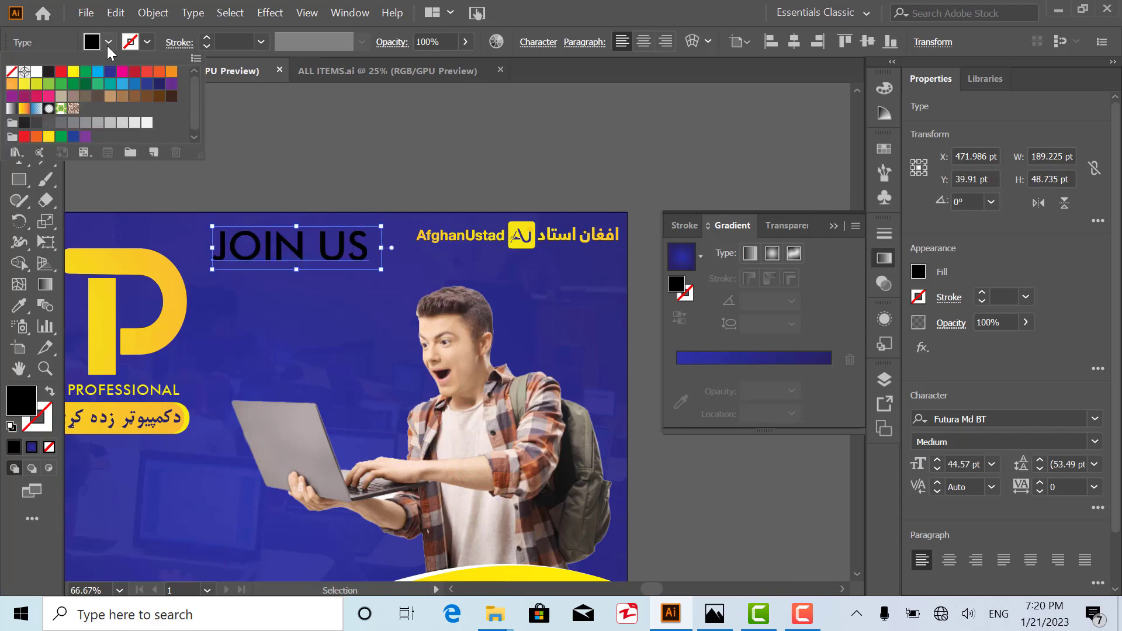
left_click(73, 72)
left_click(355, 140)
left_click(355, 141)
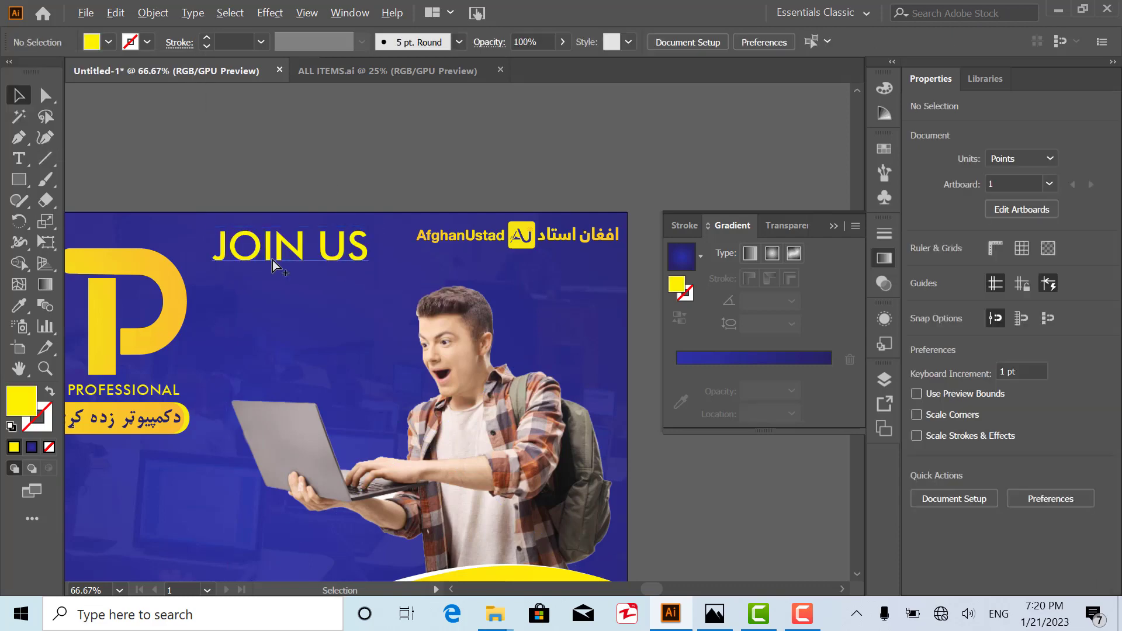
- Draw a yellow rectangle about 130 × 50 pt directly below the "JOIN US" text
scroll(272, 260, "up", 2)
left_click(21, 181)
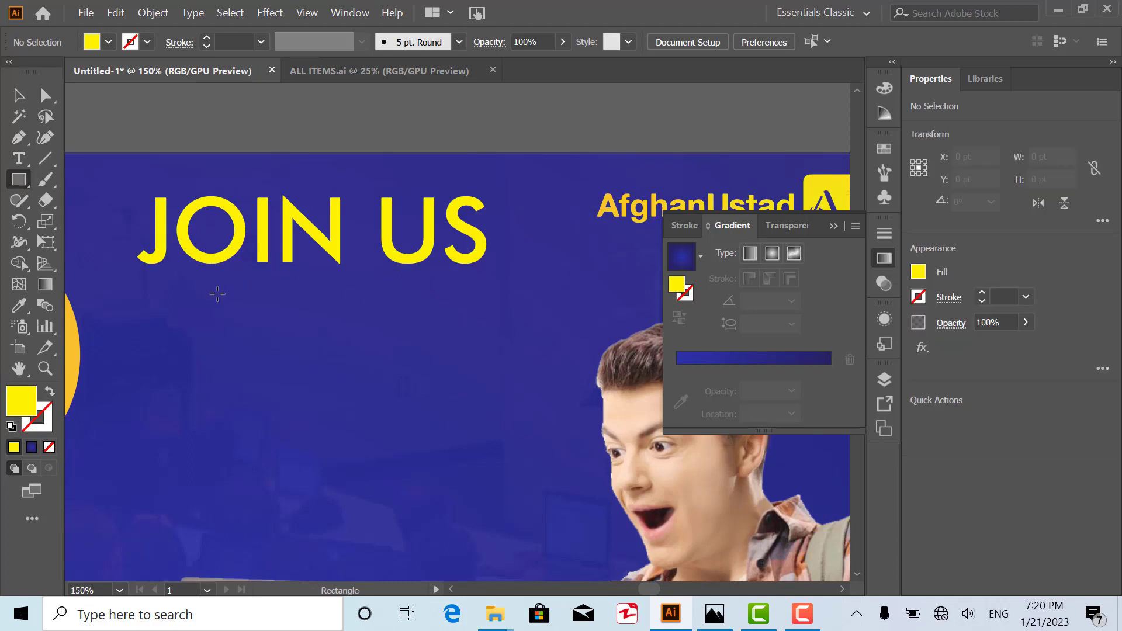
left_click_drag(199, 281, 460, 381)
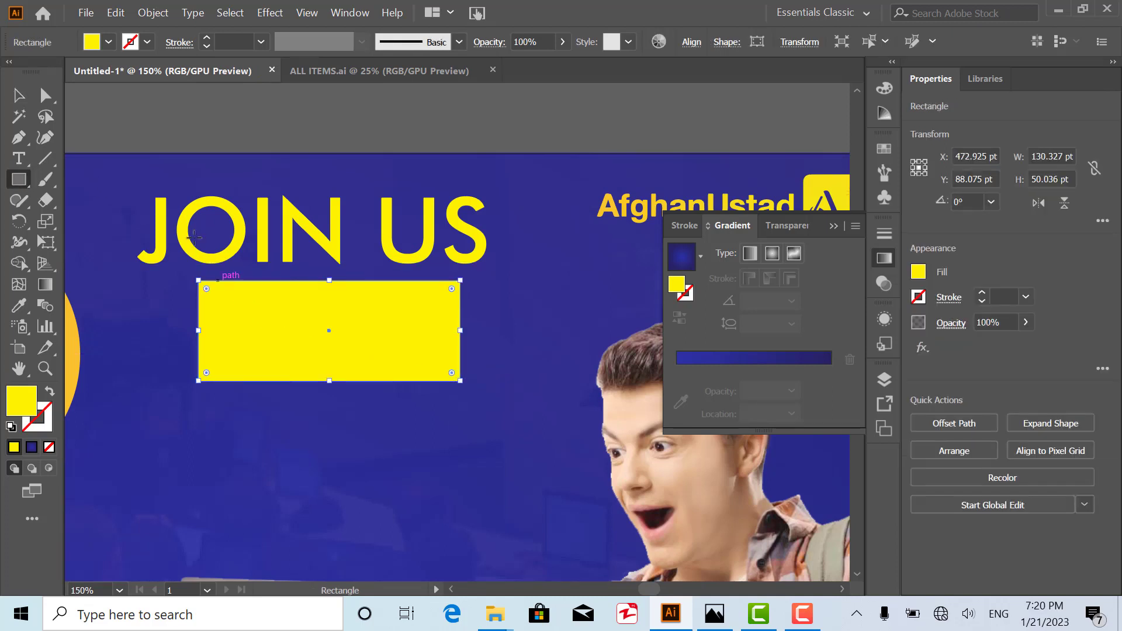
- Align the horizontal centers of the yellow rectangle and the "JOIN US" text
left_click(19, 96)
left_click(230, 220, "shift")
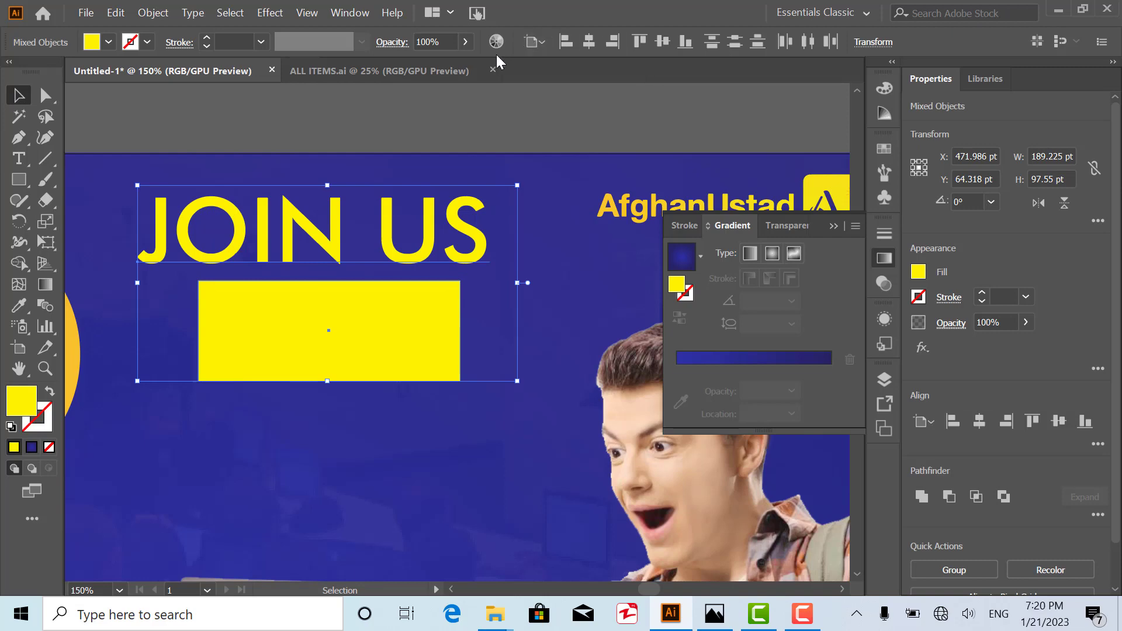
left_click(533, 41)
left_click(536, 59)
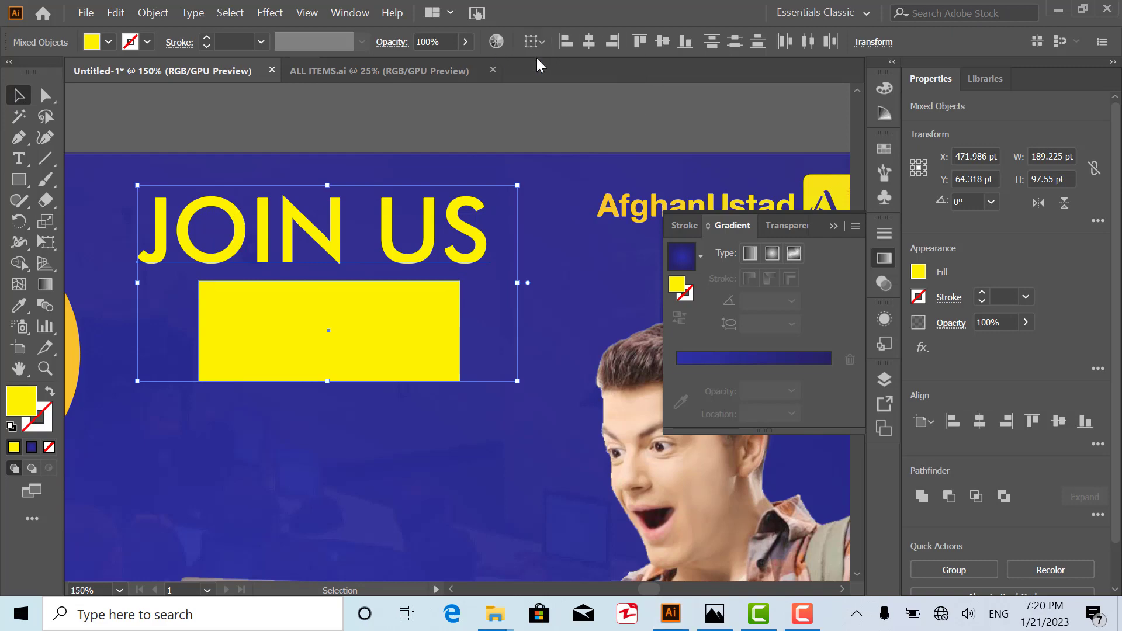
left_click(588, 42)
left_click(271, 156)
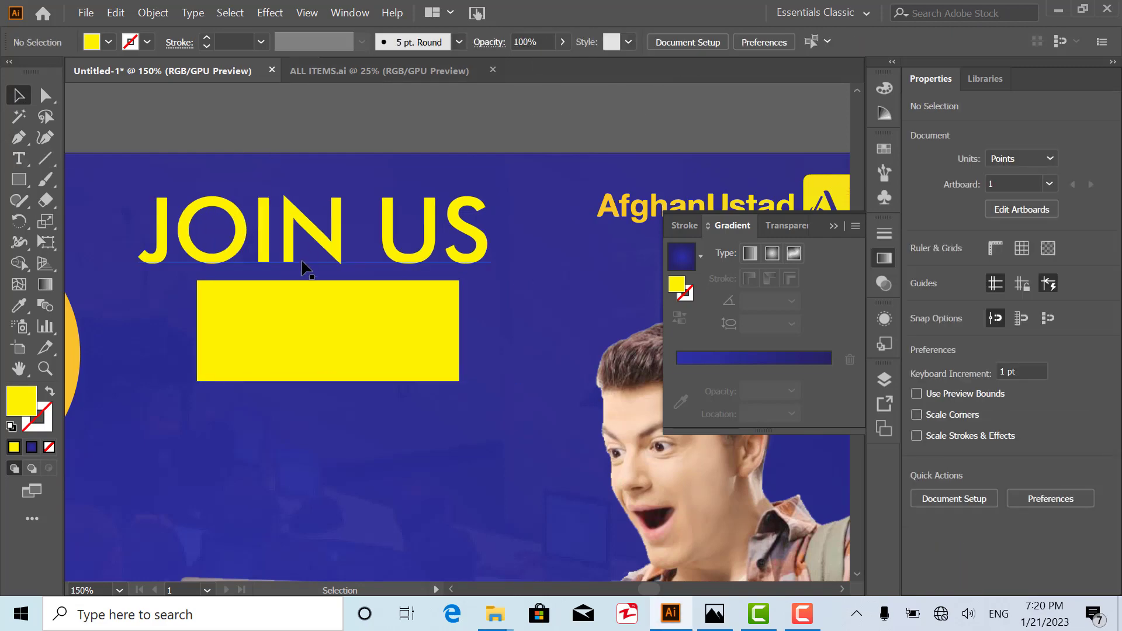
- Duplicate the "JOIN US" text down onto the yellow rectangle and fill the copy dark blue
left_click_drag(287, 254, 298, 351)
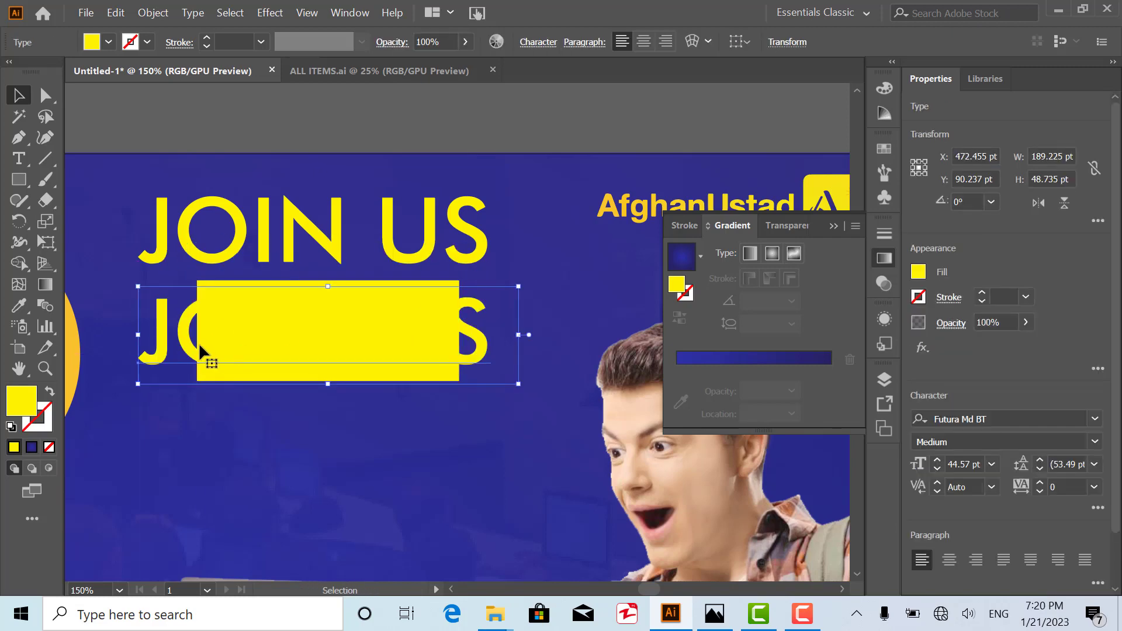
left_click(108, 42)
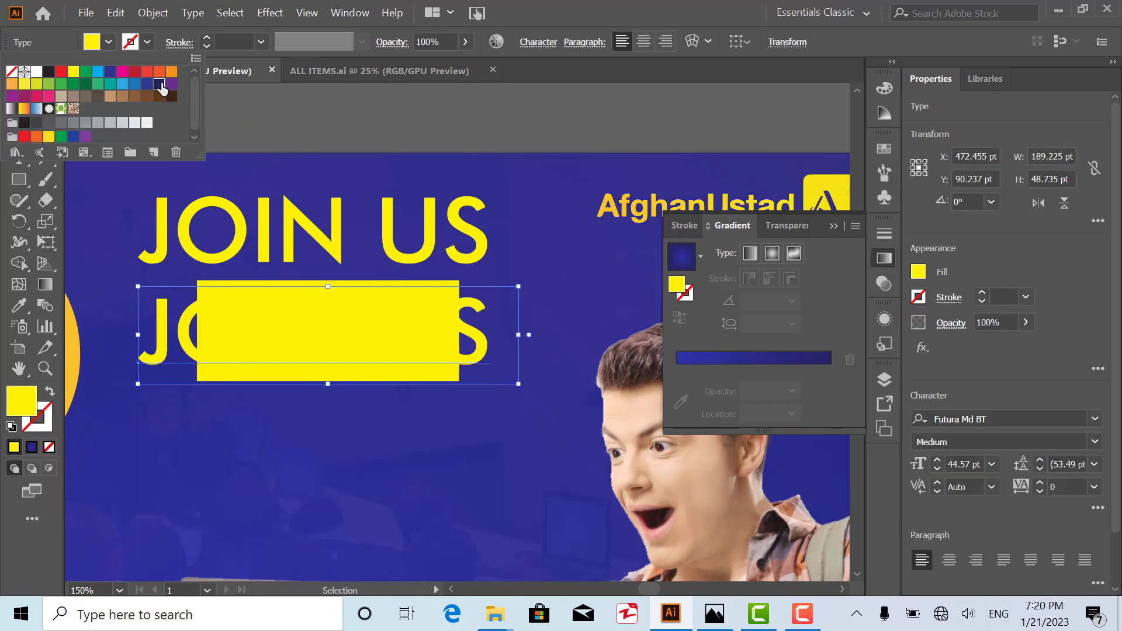
left_click(158, 83)
left_click(226, 313)
- Change the dark blue copy's text to "NOW" and center it on the yellow rectangle
double_click(250, 334)
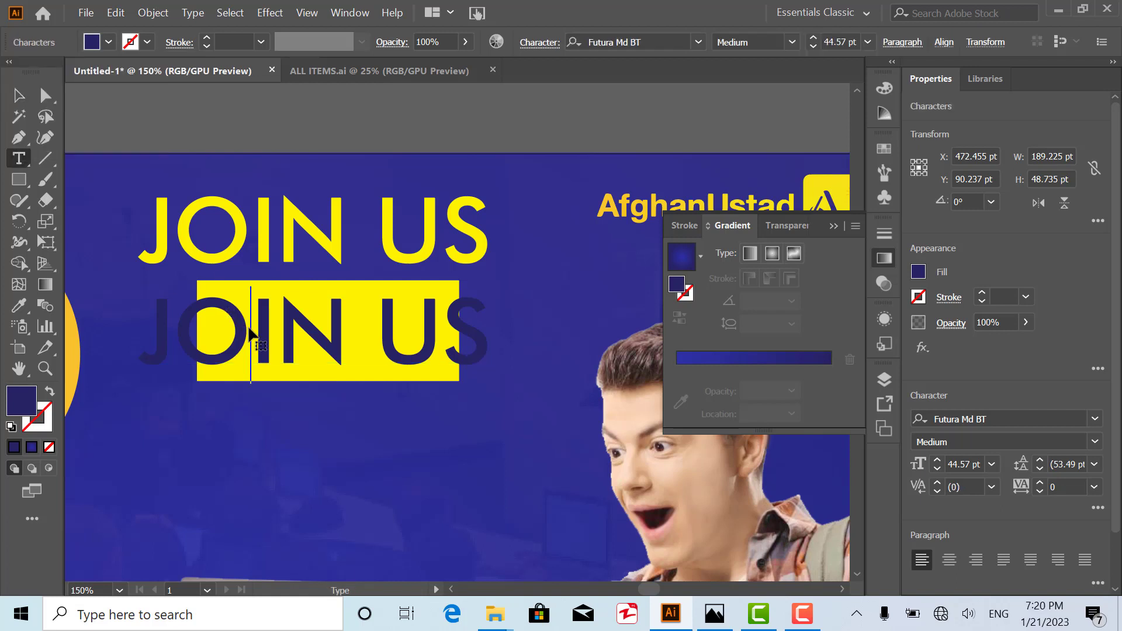
key("ctrl+a")
type("NOQ")
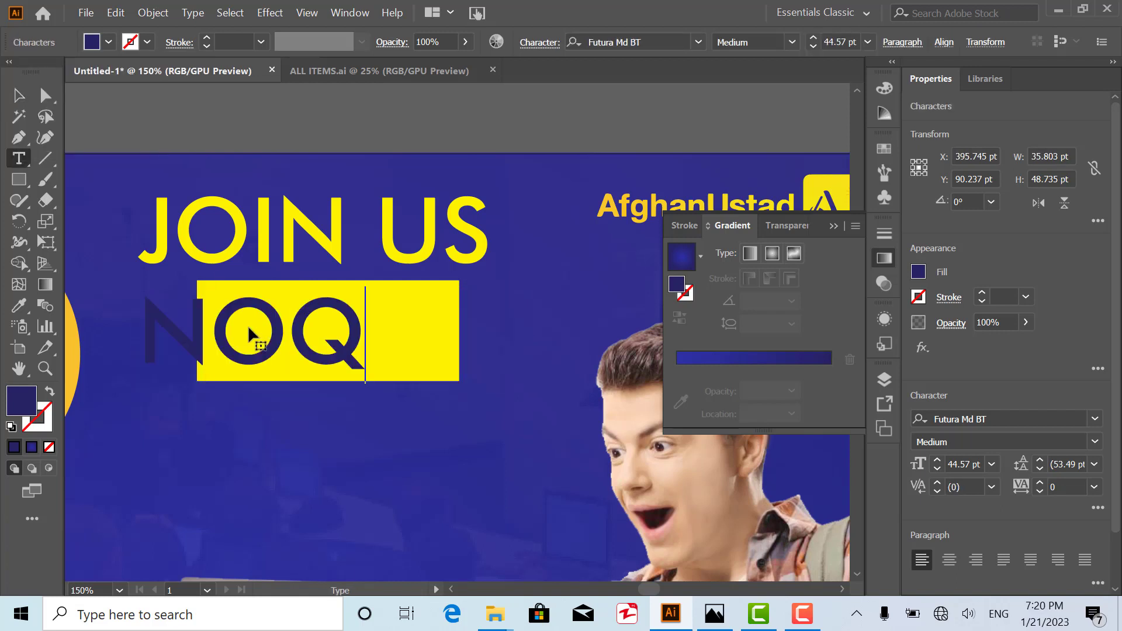
key("BackSpace")
type("W")
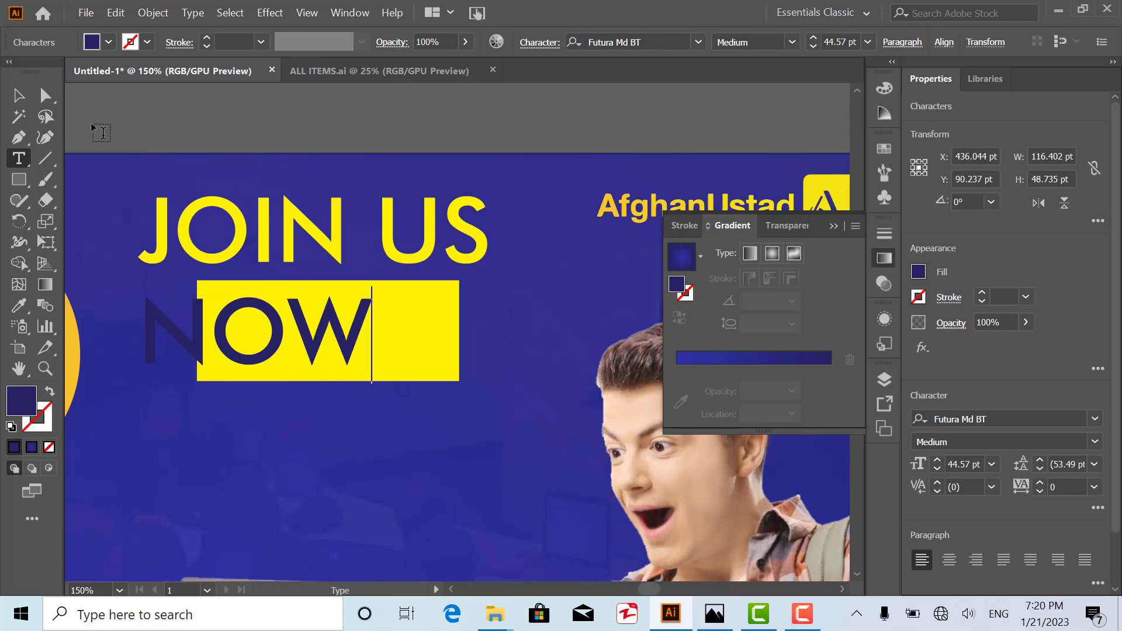
left_click(19, 98)
left_click_drag(275, 348, 347, 340)
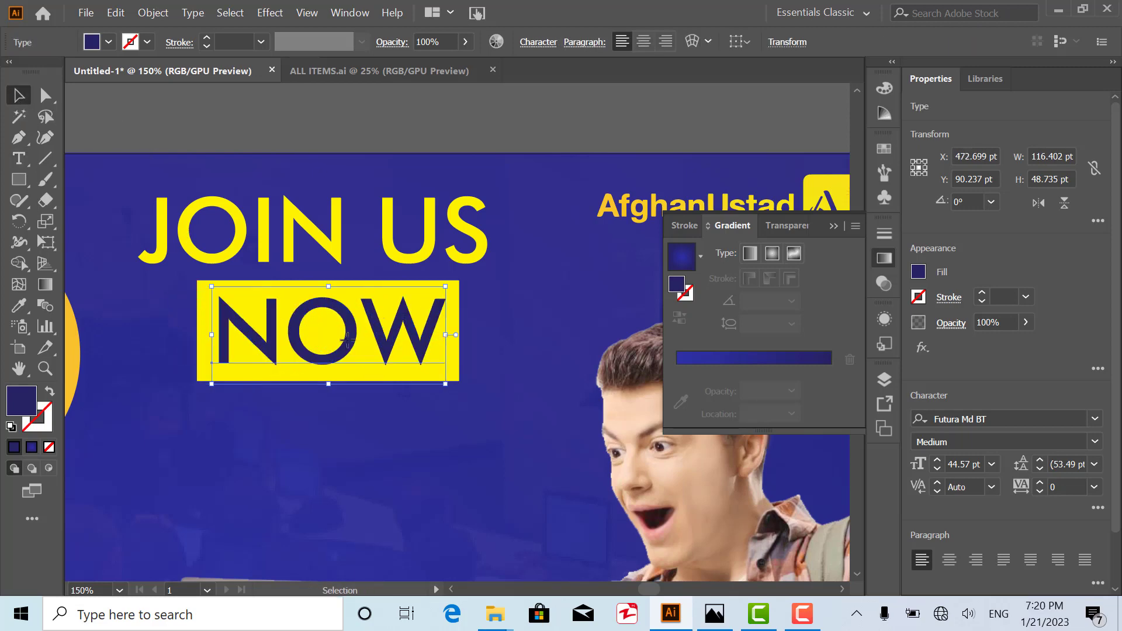
left_click(321, 99)
- Apply the DTP logo's yellow-orange gradient to the rectangle behind "NOW" with the Eyedropper
scroll(320, 287, "down", 5)
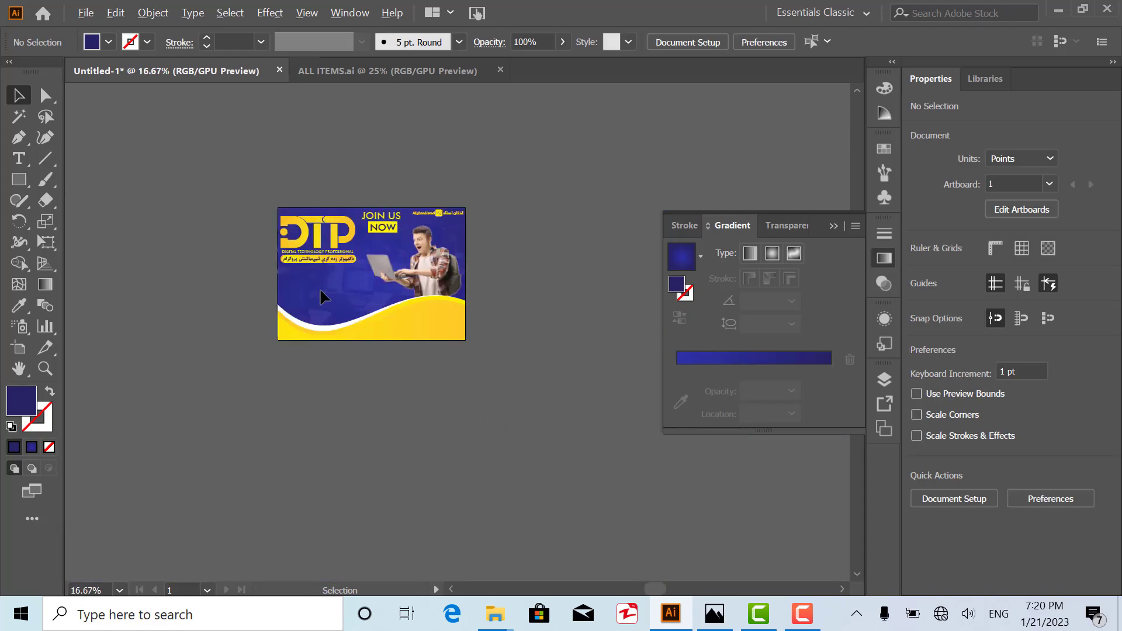
scroll(417, 205, "up", 4)
left_click(276, 277)
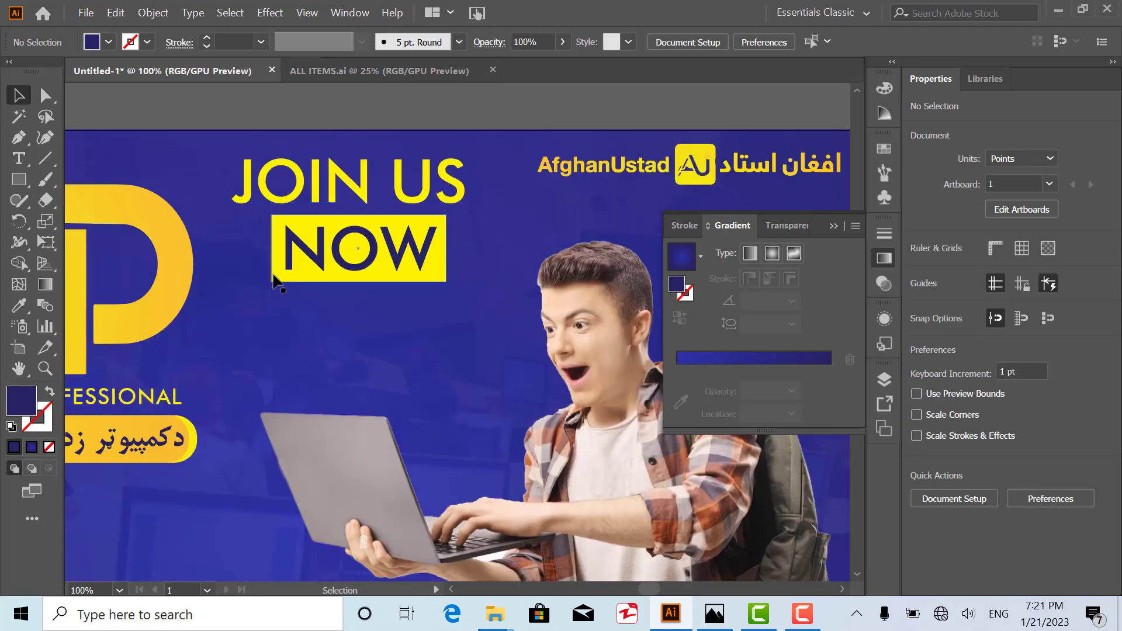
left_click(19, 305)
left_click(157, 285)
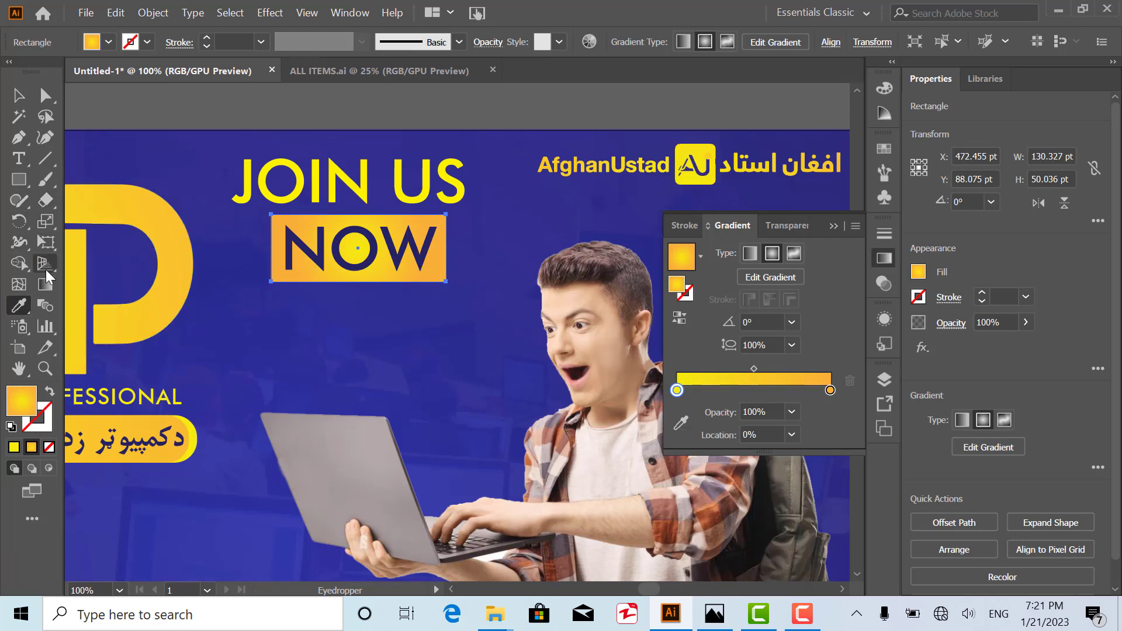
- Stretch the radial gradient on the "NOW" rectangle well past its edge so yellow dominates
left_click(45, 284)
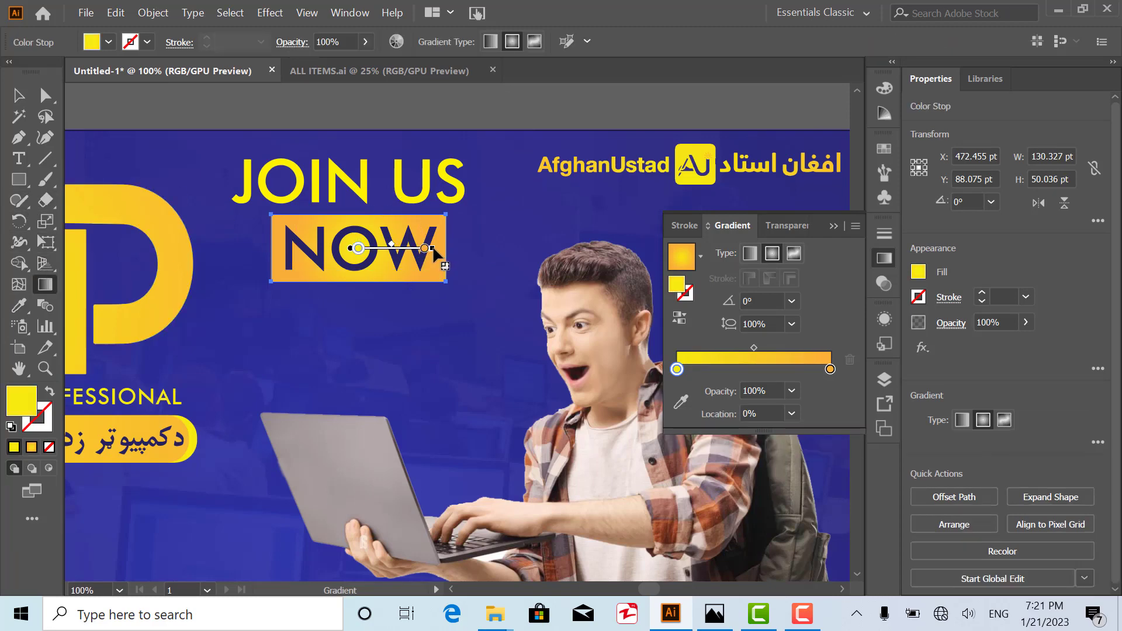
left_click_drag(434, 248, 506, 258)
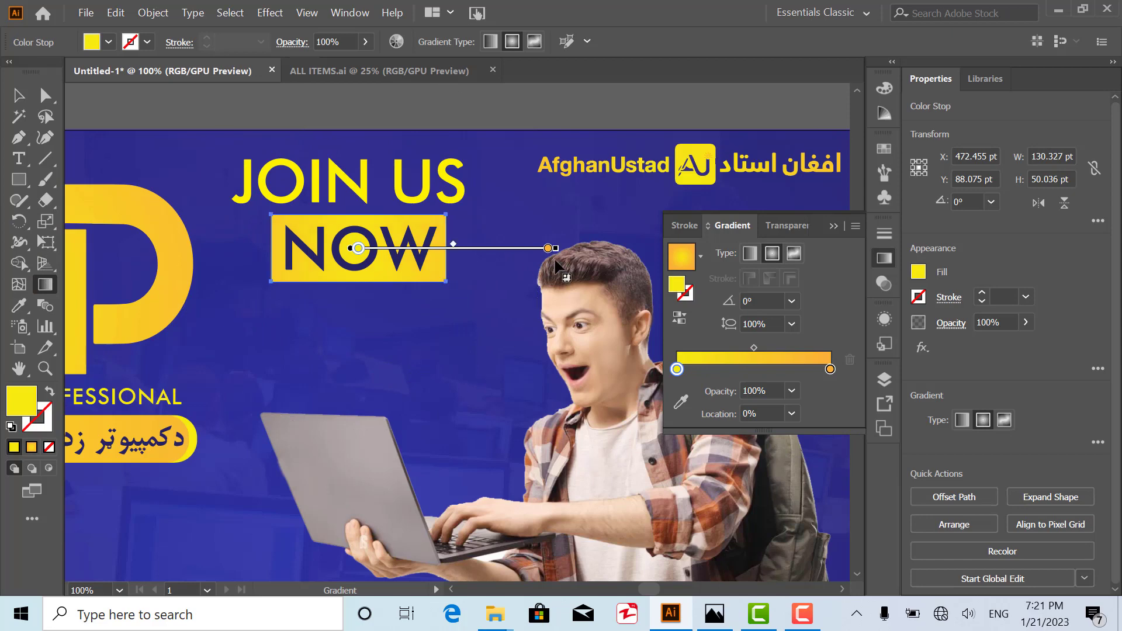
left_click(18, 97)
left_click(227, 96)
scroll(394, 292, "down", 3)
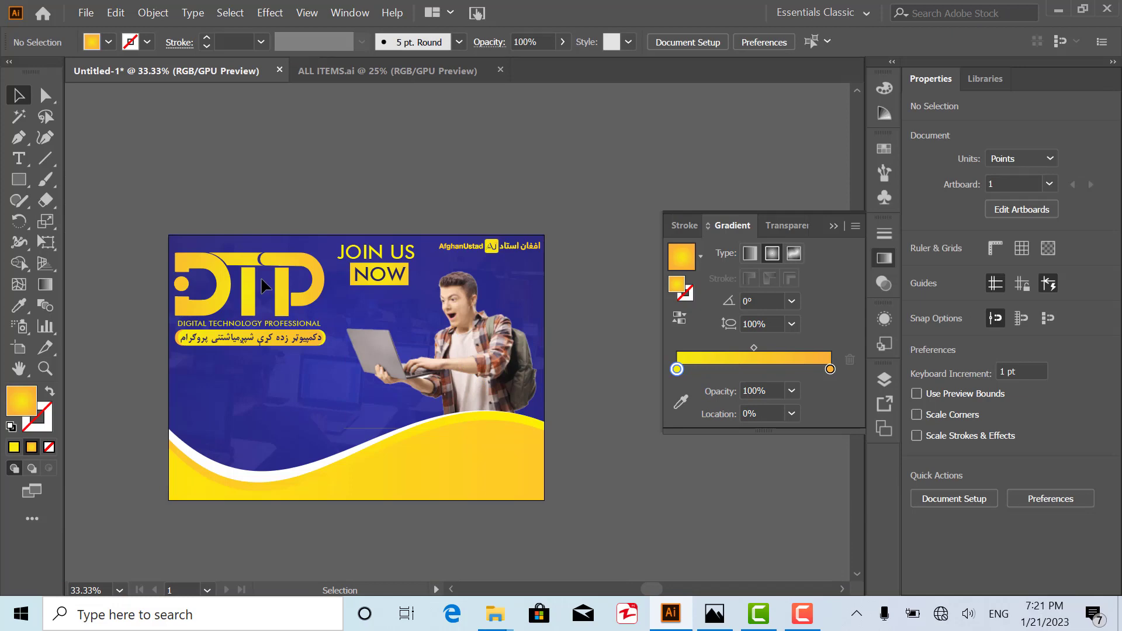
scroll(248, 374, "up", 3)
scroll(348, 315, "down", 3)
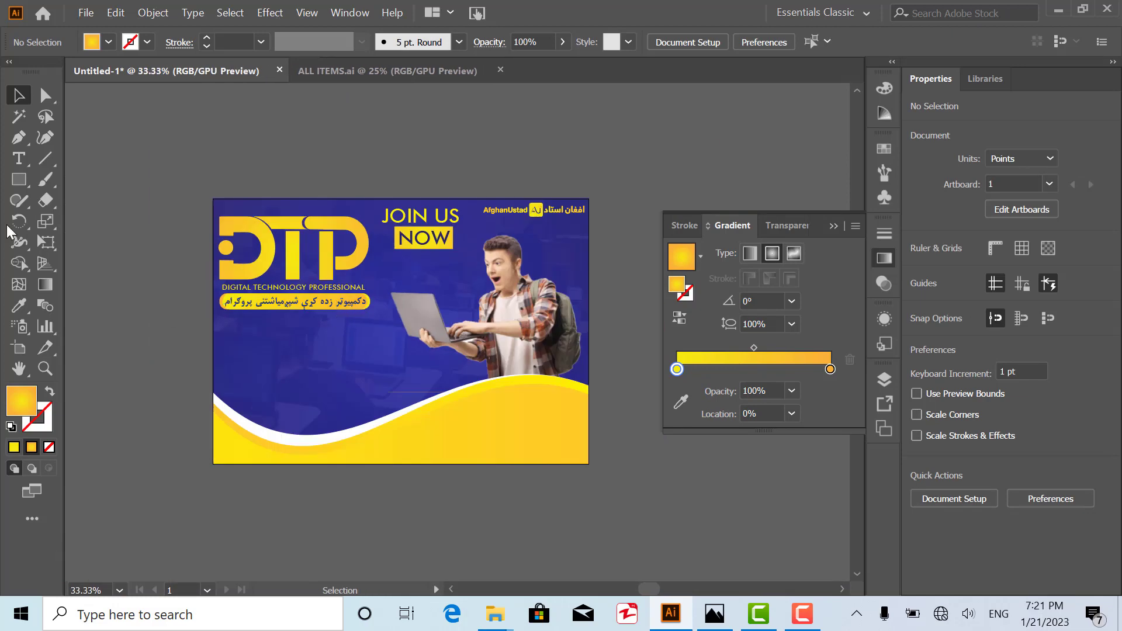
- Add a placeholder text line below the Pashto banner and enlarge it to about 38 pt
left_click(22, 154)
left_click(278, 349)
scroll(278, 348, "up", 2)
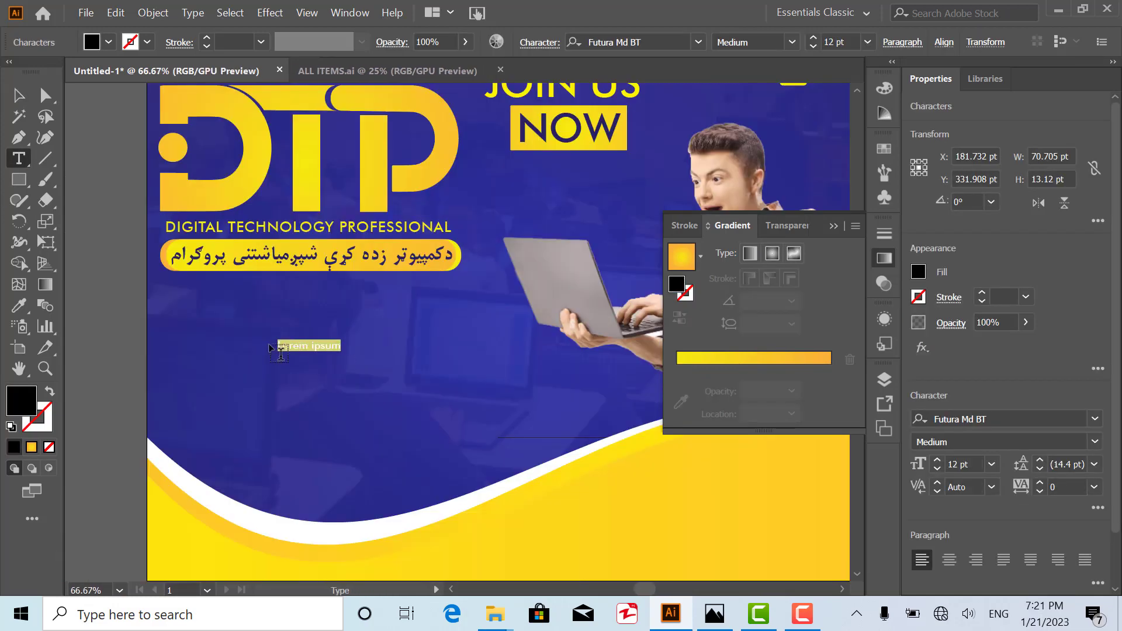
left_click(18, 96)
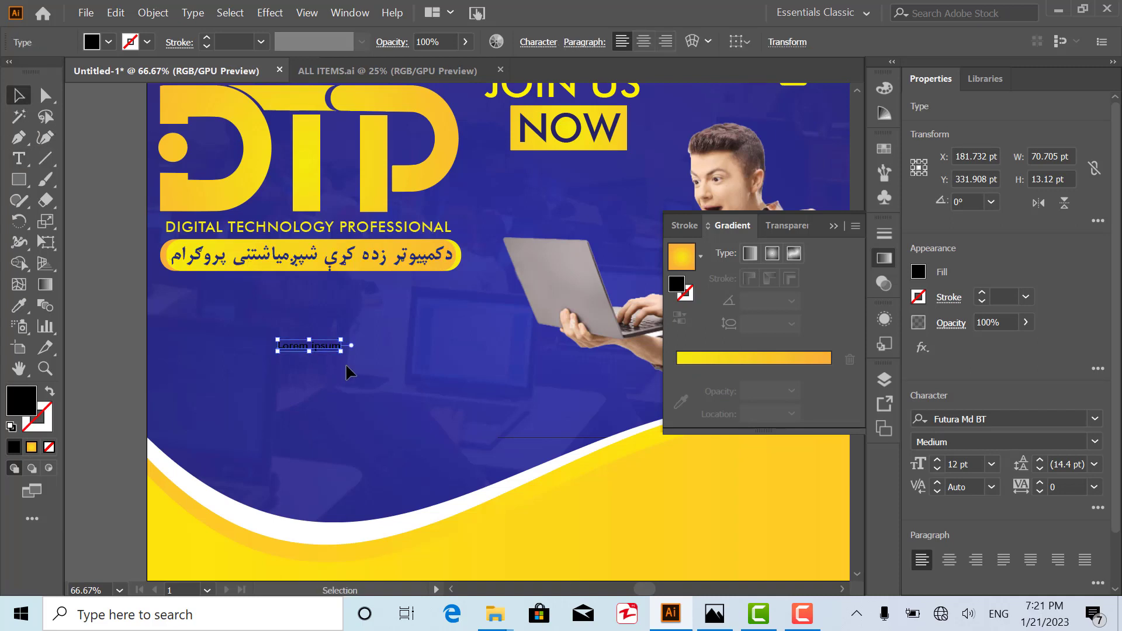
left_click(342, 352)
left_click_drag(342, 351, 371, 368)
- Make the placeholder text white and replace it with "کمپیوټر او ټکنالوجی په ماډرن او متفاوت ډول له افغان استاد سره زده کړئ"
left_click(100, 42)
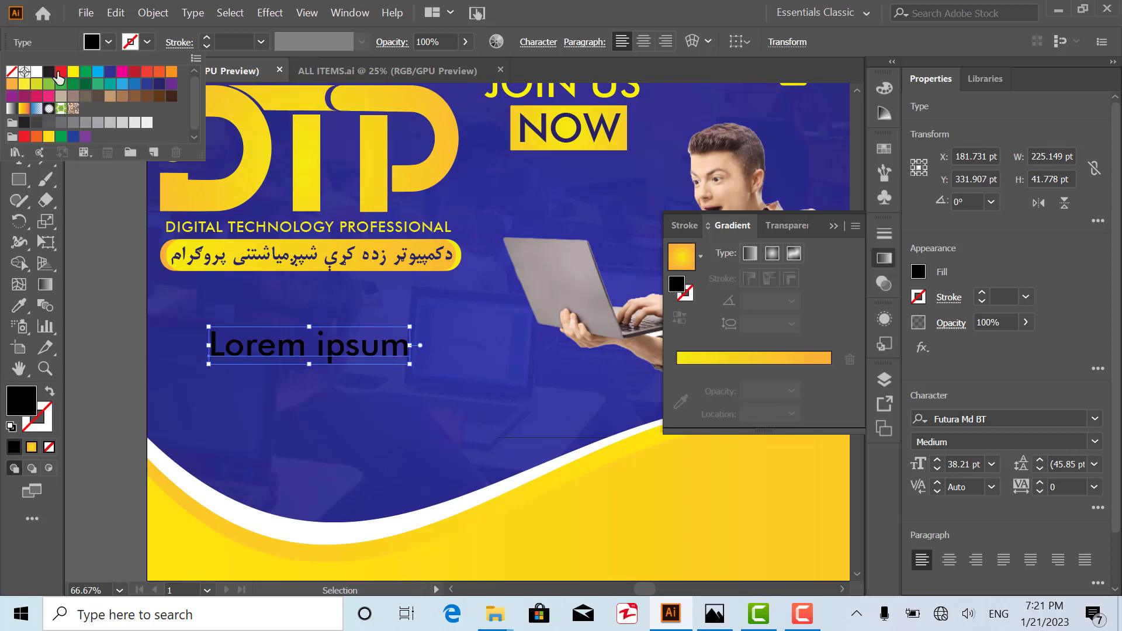
left_click(37, 73)
double_click(308, 343)
key("ctrl+a")
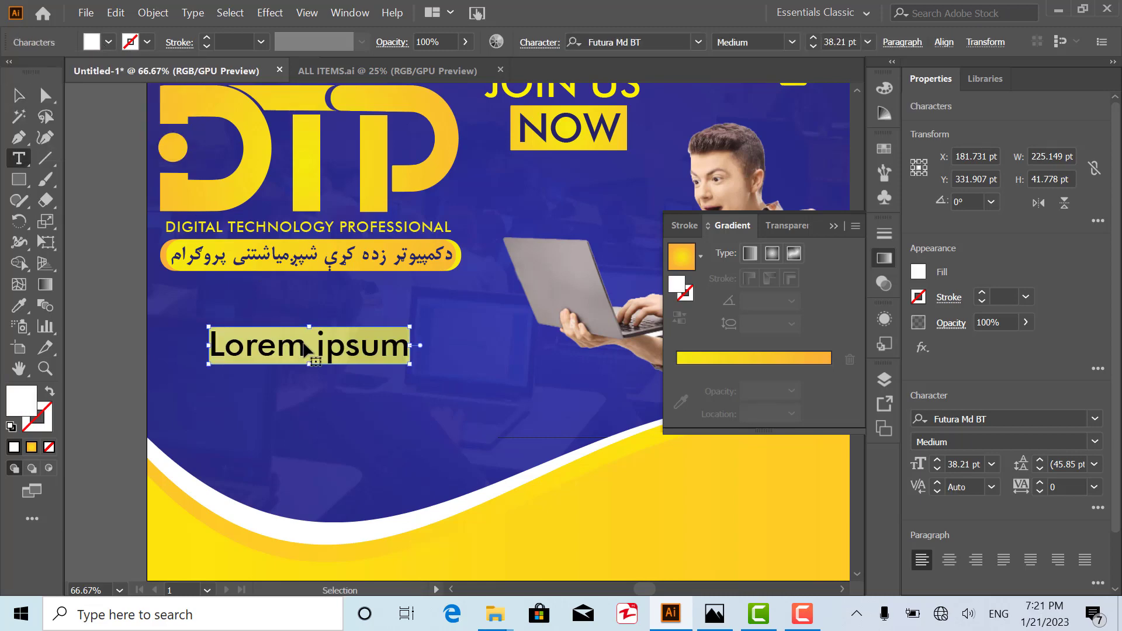
type("کمپیوټر او ټکنالوجی په ماډذ")
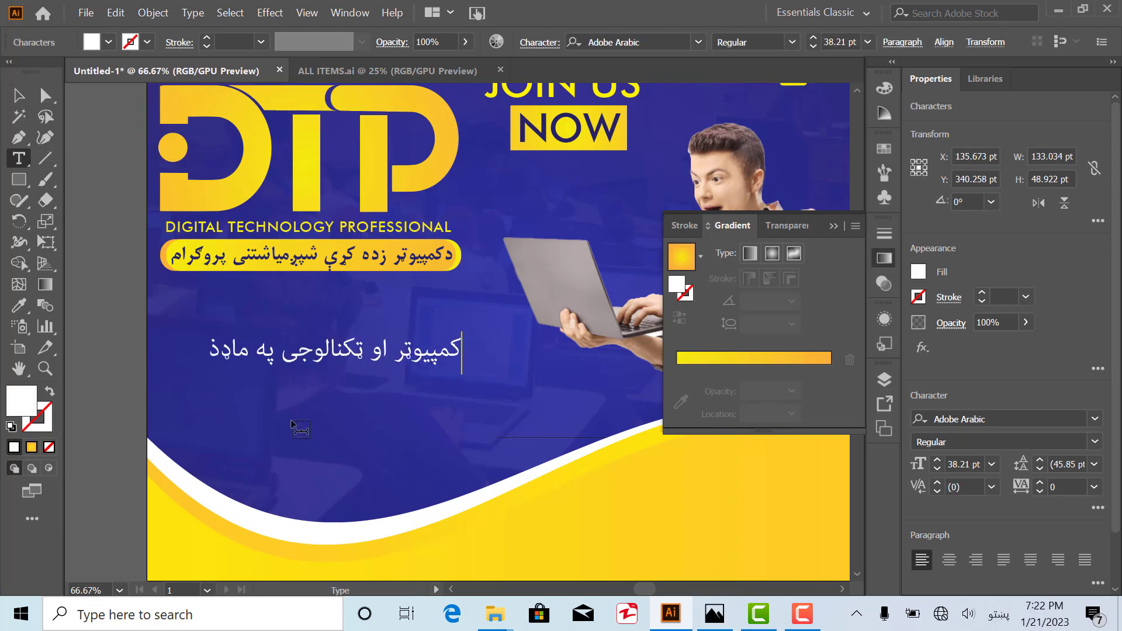
key("BackSpace")
type("رن او متفاوت")
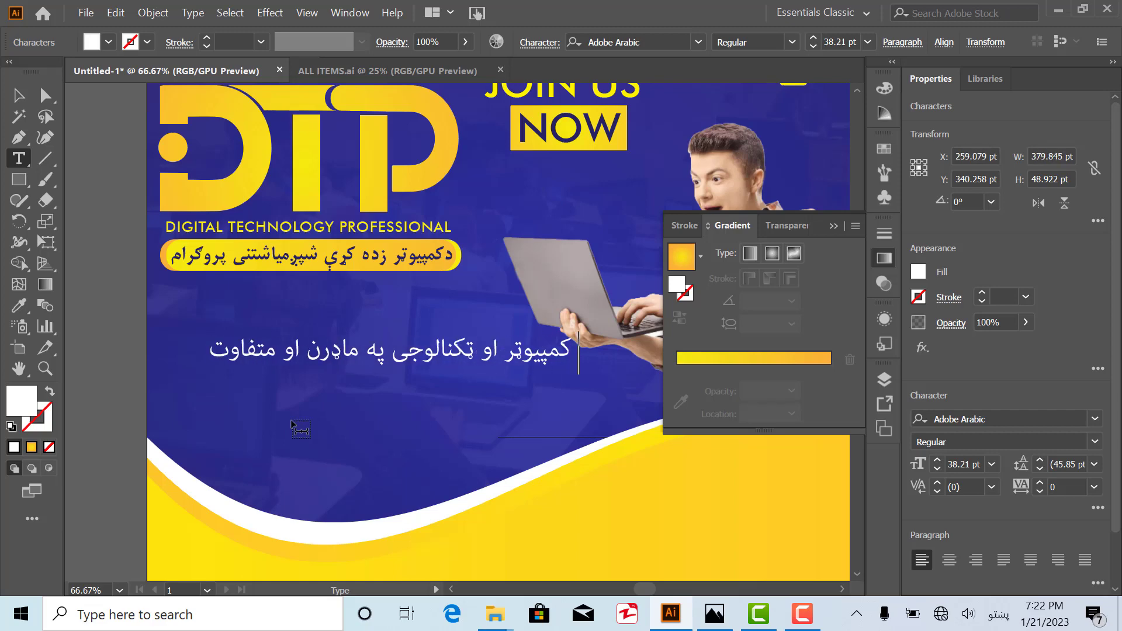
type(" ډول له افغان استاد سره  زدهږده")
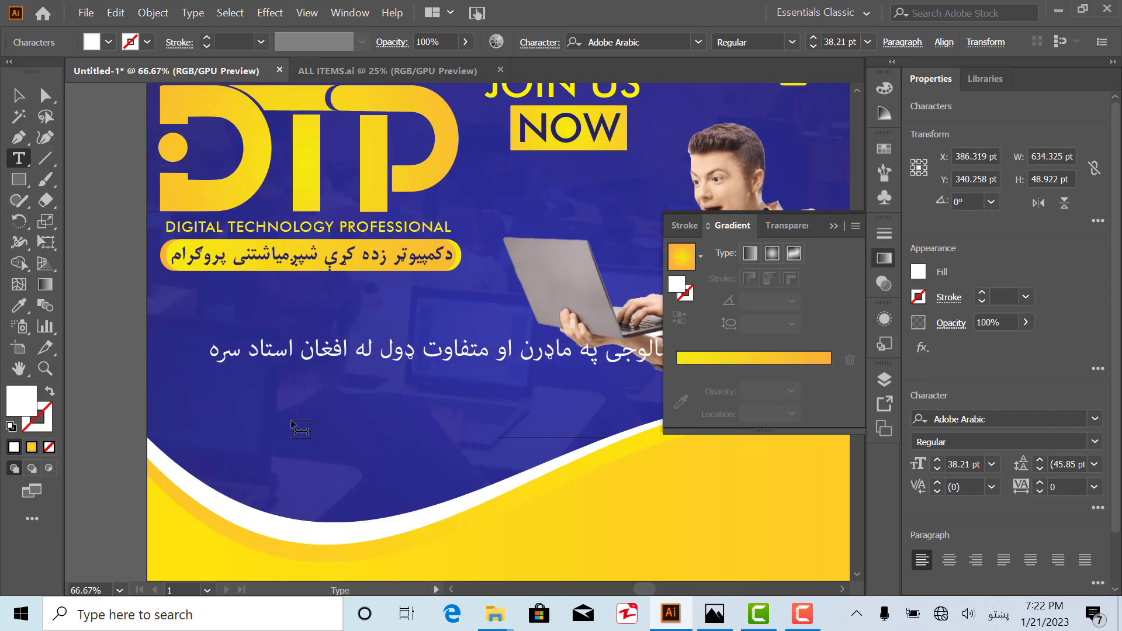
key("BackSpace")
key("BackSpace")
key("BackSpace")
type("کړئ")
key("Escape")
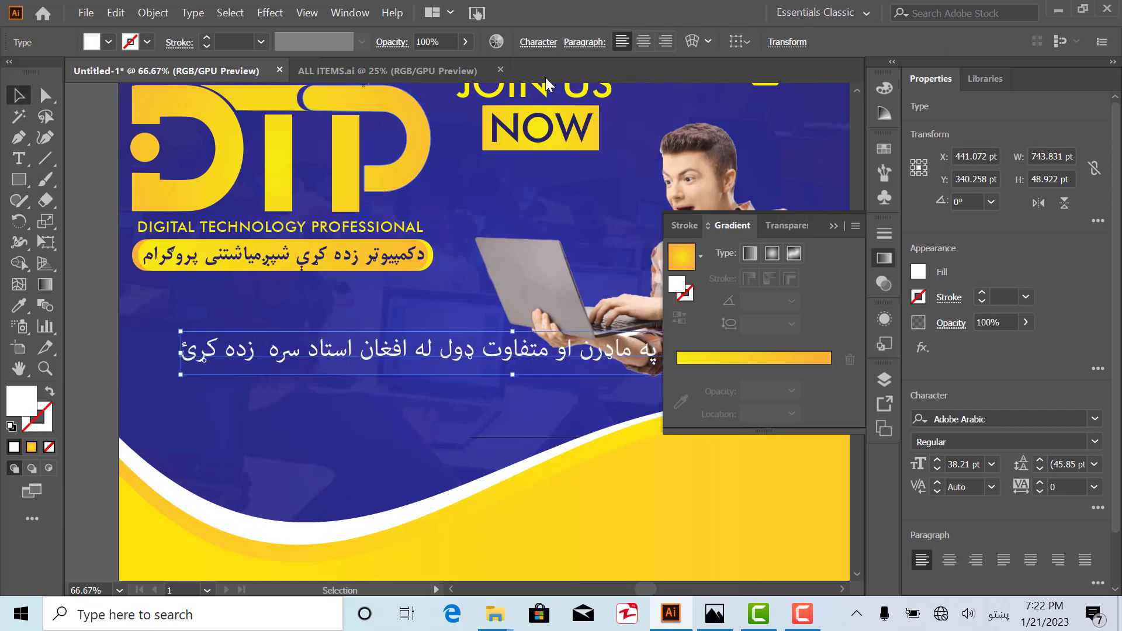
- Set the white Pashto line's font to Bahij Titr Bold
left_click(538, 42)
type("شذ")
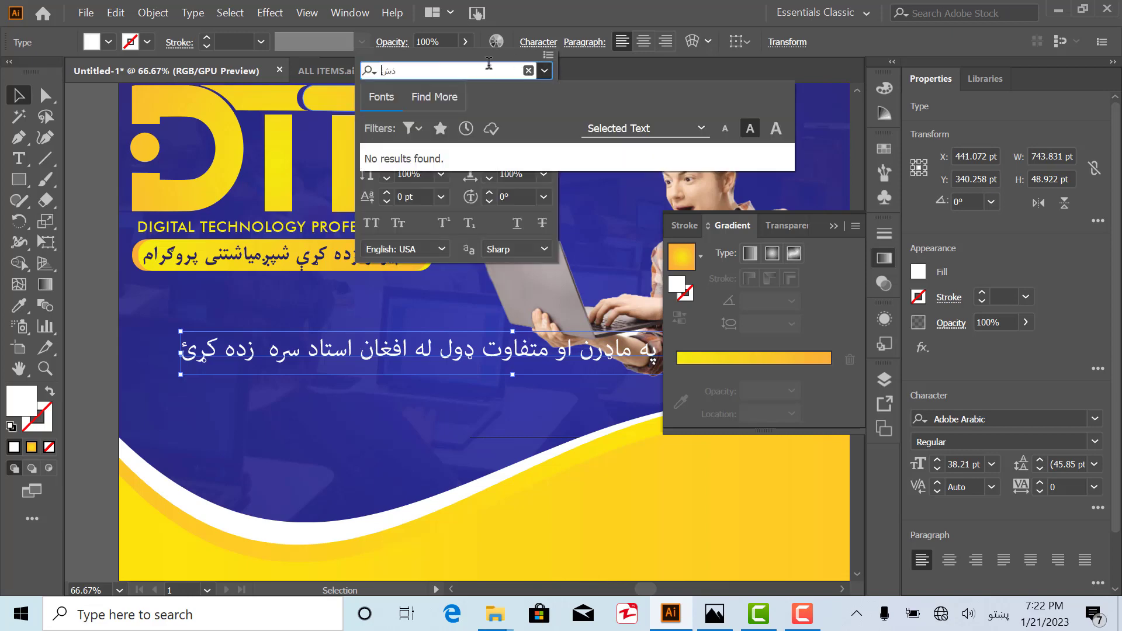
key("BackSpace")
key("BackSpace")
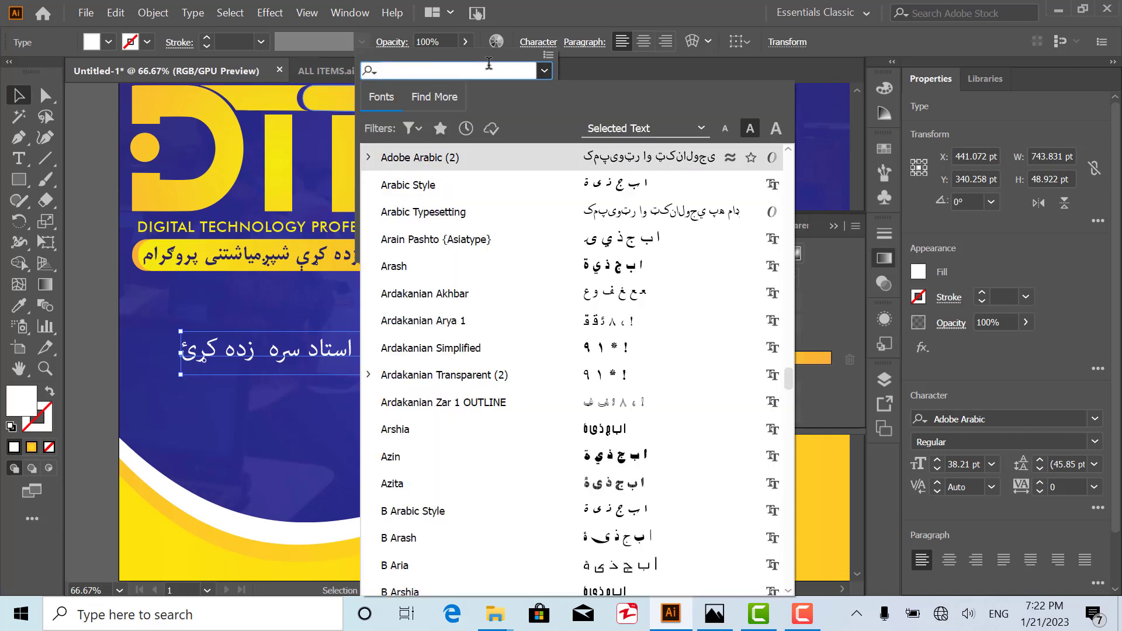
type("H")
key("BackSpace")
type("BAHI")
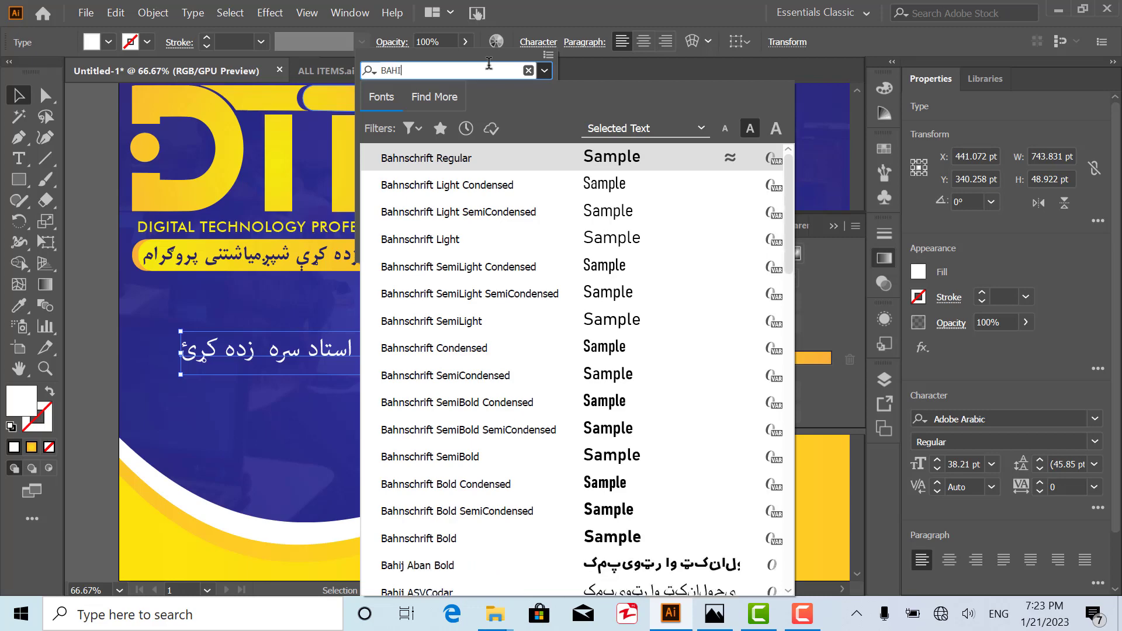
type("J T")
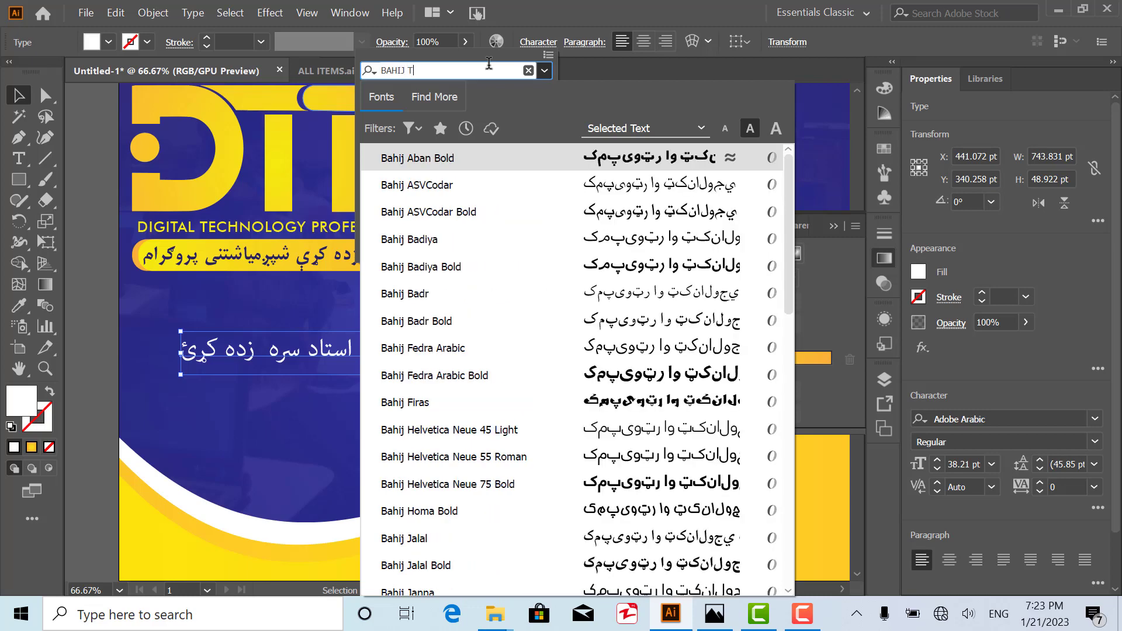
type("I")
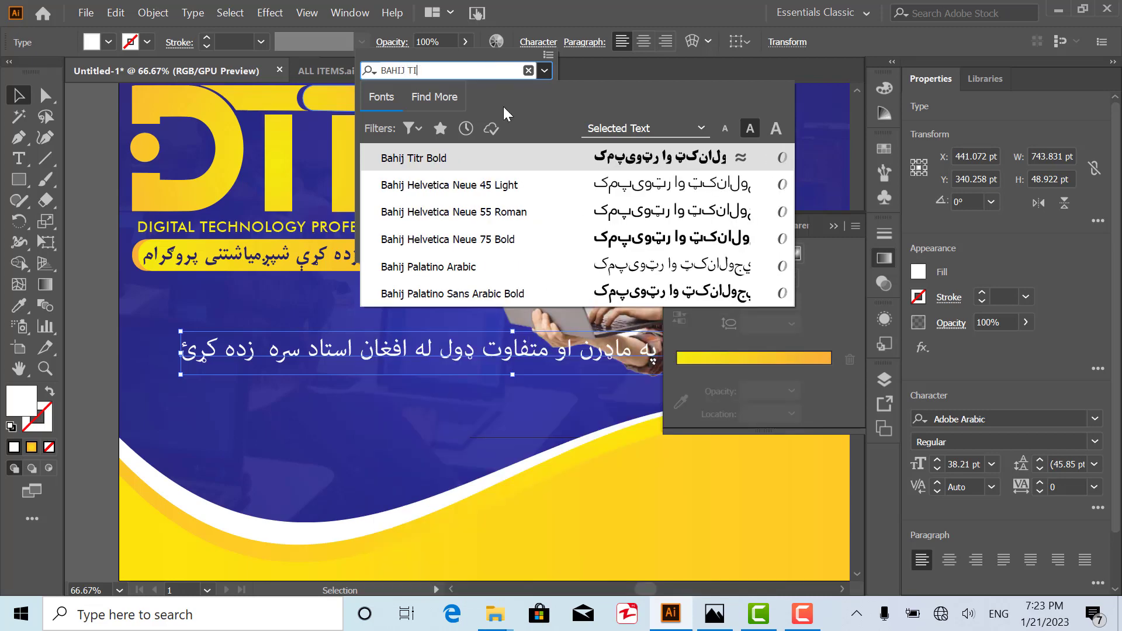
left_click(571, 160)
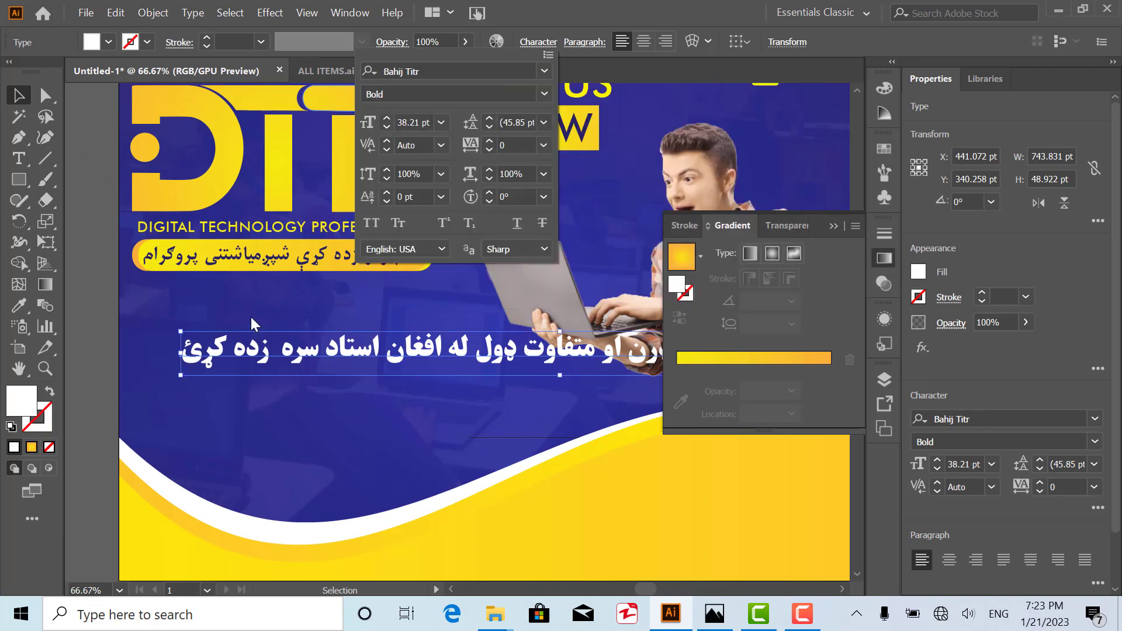
- Shift the white Pashto line over the artboard's left part below the banner and shrink it to about 33 pt
left_click(363, 351)
left_click_drag(421, 350, 106, 311)
key("ctrl+minus")
key("ctrl+minus")
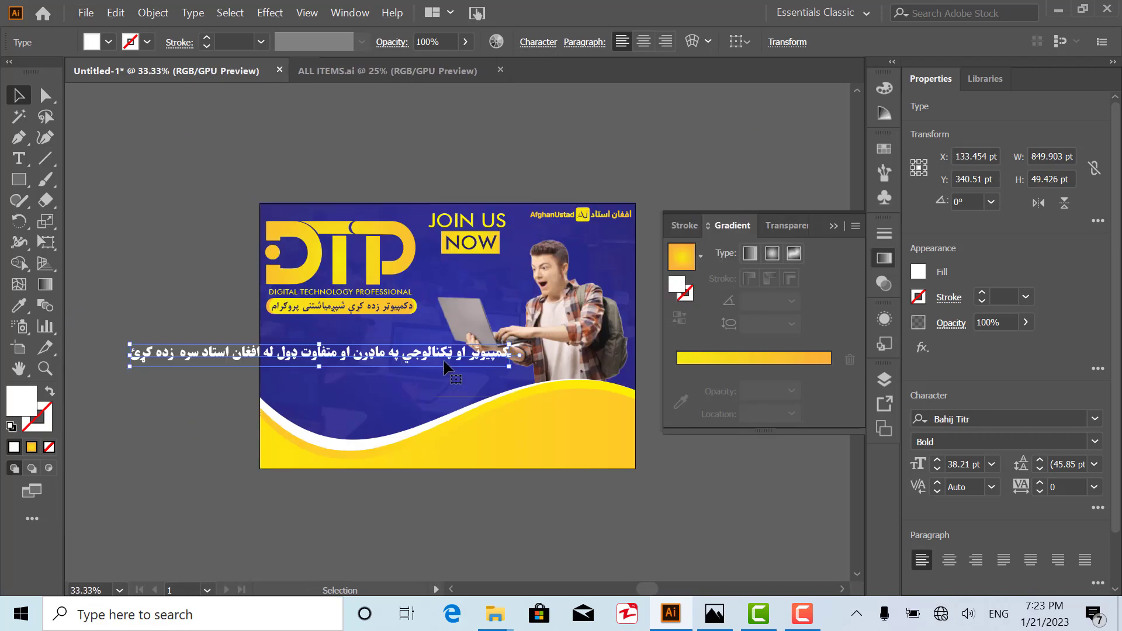
left_click_drag(443, 358, 215, 349)
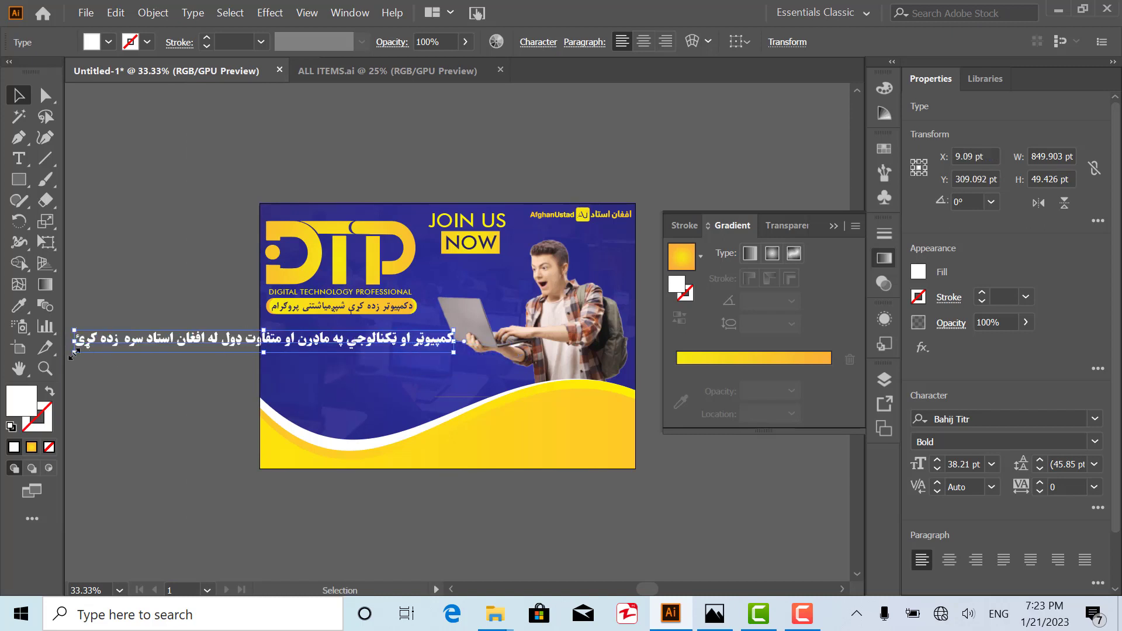
left_click_drag(74, 352, 127, 350)
- Break the white Pashto text into two lines before "ډول"
double_click(287, 344)
scroll(287, 344, "up", 3)
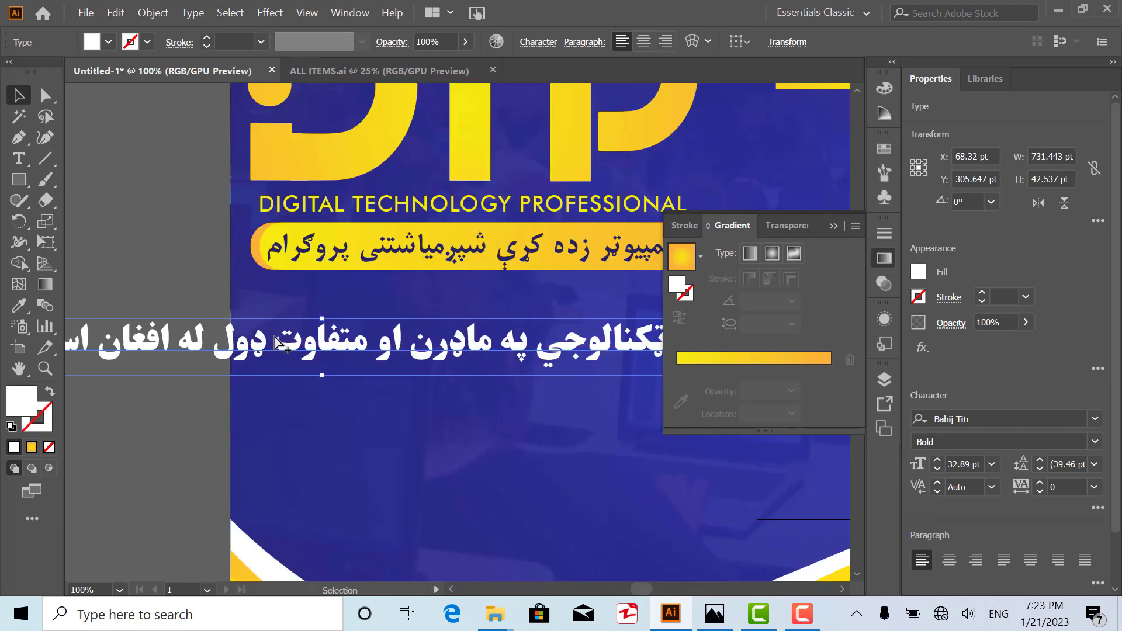
key("Return")
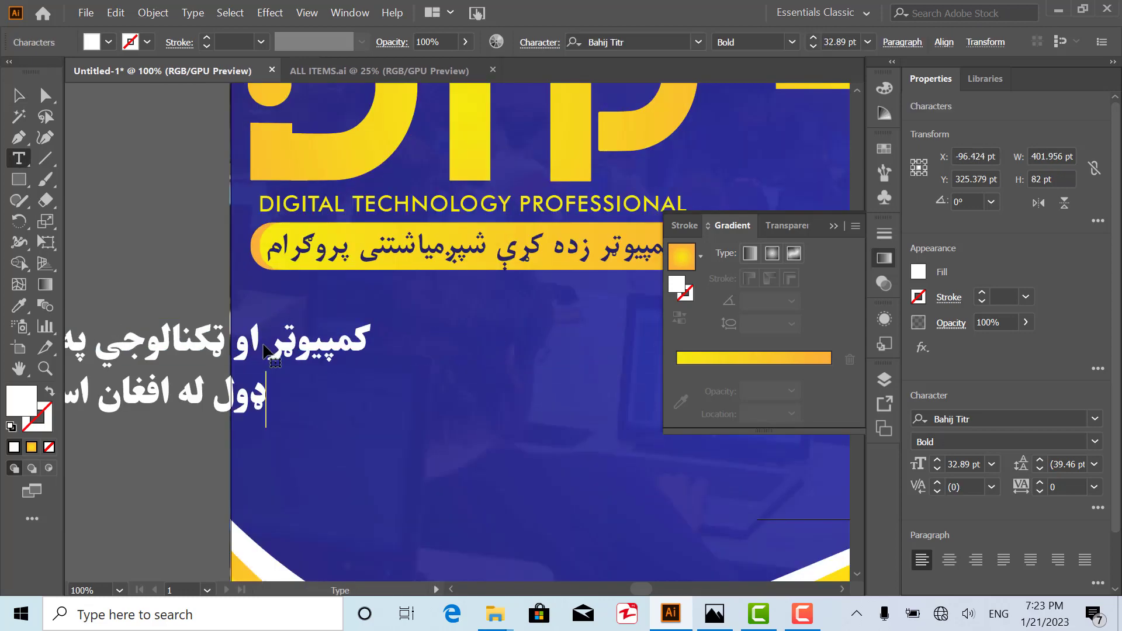
- Center-align the two-line Pashto text and place it inside the artboard, below the yellow Pashto banner
left_click(16, 103)
left_click_drag(186, 357, 612, 334)
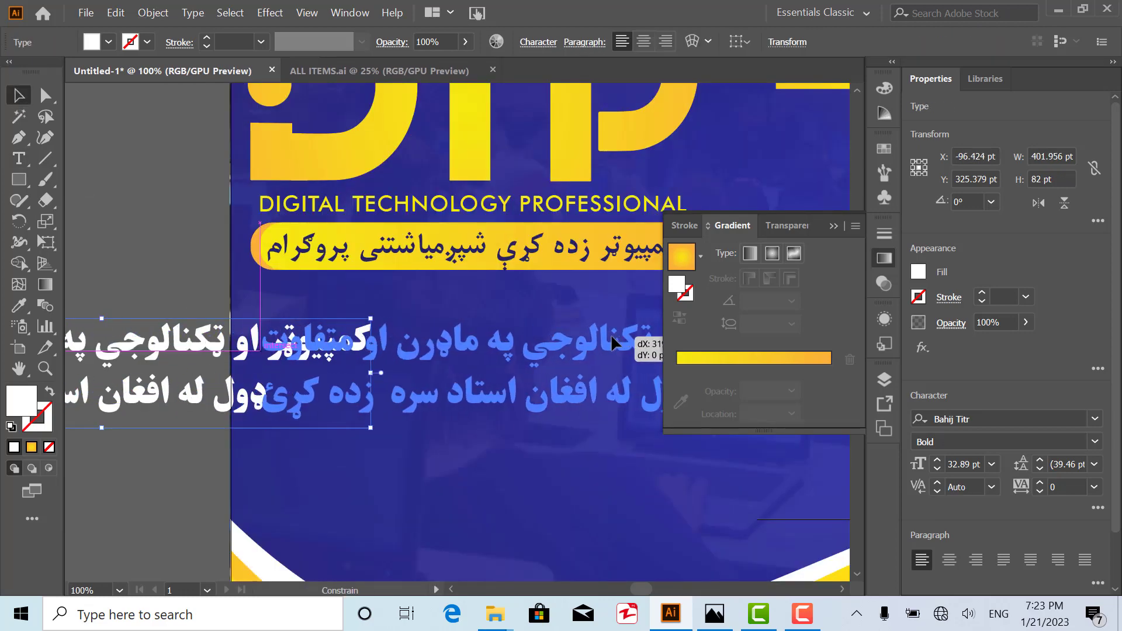
left_click(948, 559)
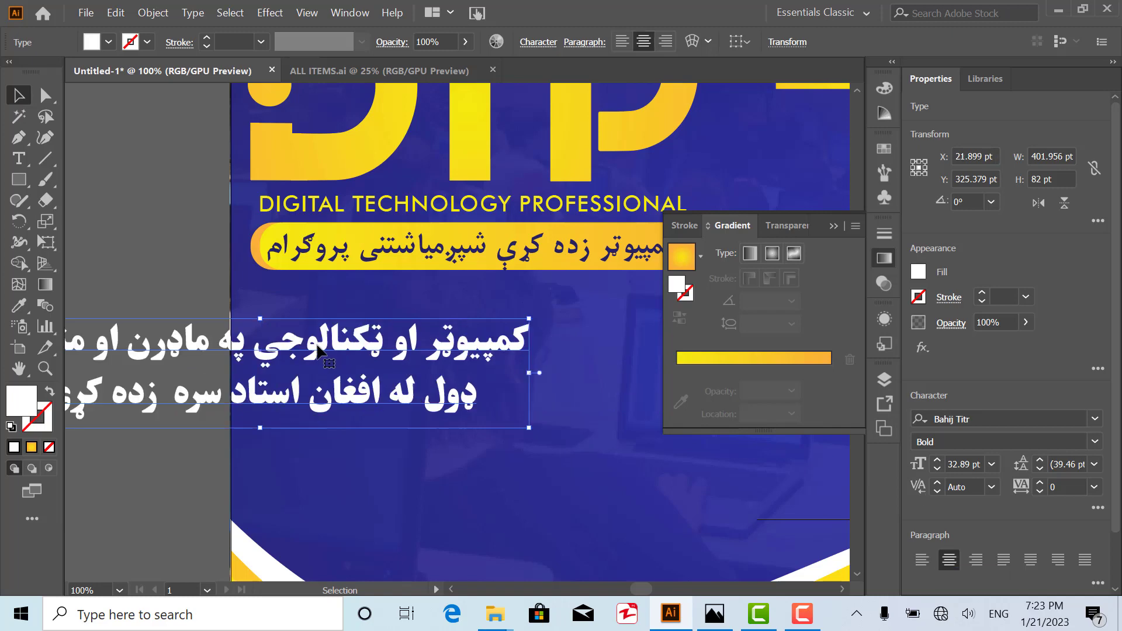
left_click_drag(319, 351, 433, 351)
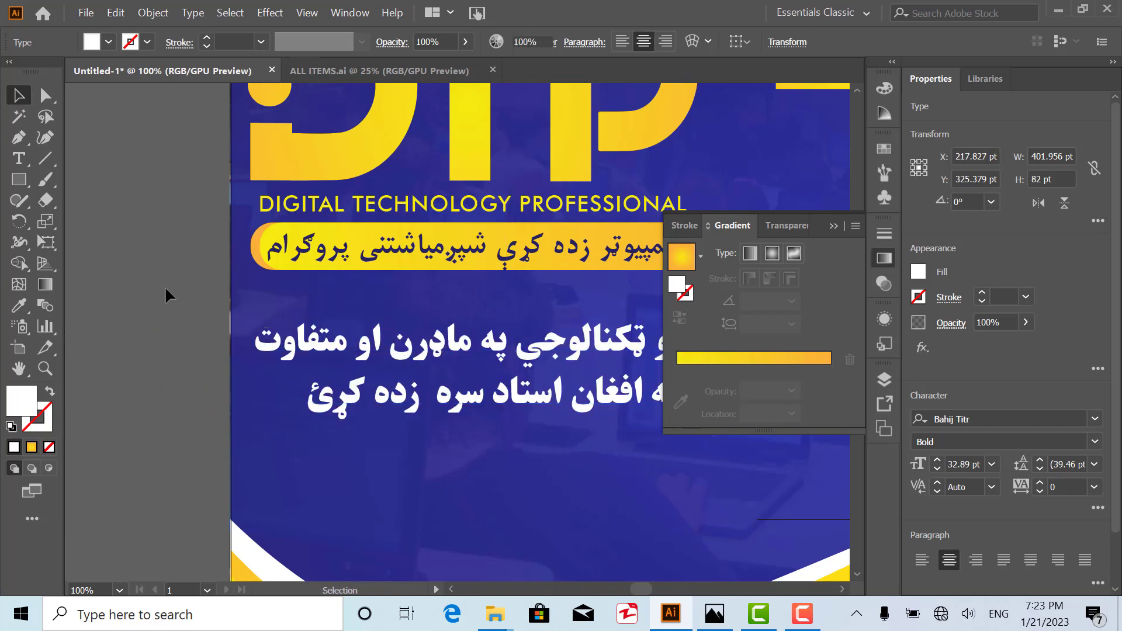
left_click(165, 286)
- Duplicate the two-line text onto the yellow wave at the lower right and change the copy to "نوم لیکنه جریان لري"
scroll(342, 299, "down", 3)
scroll(468, 318, "up", 4)
key("ctrl+0")
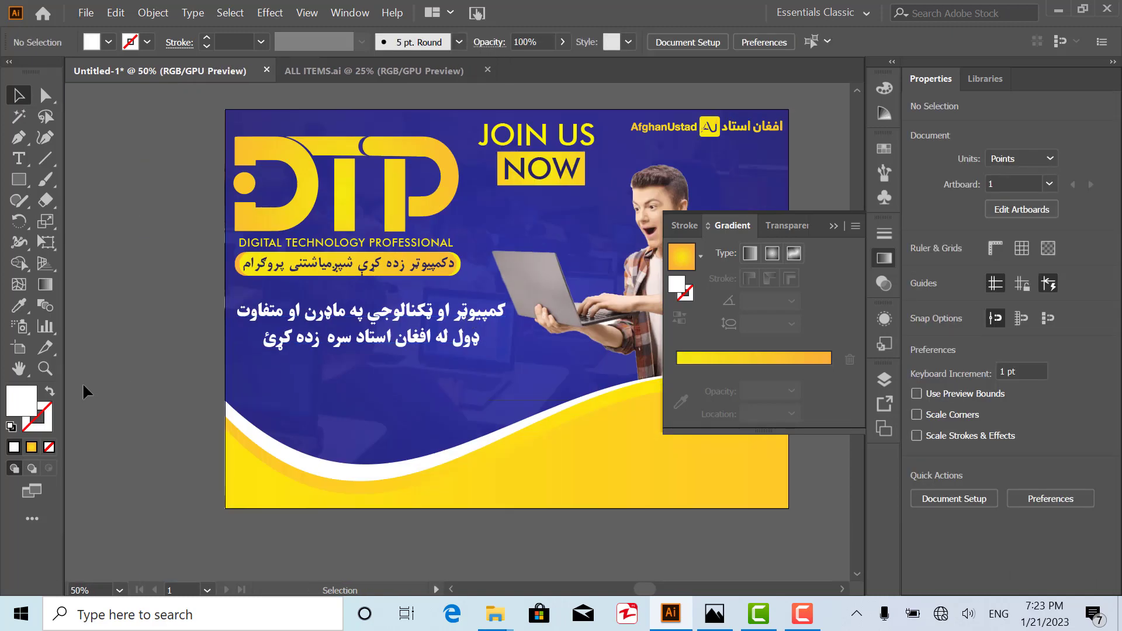
scroll(227, 218, "up", 2)
scroll(292, 274, "down", 3)
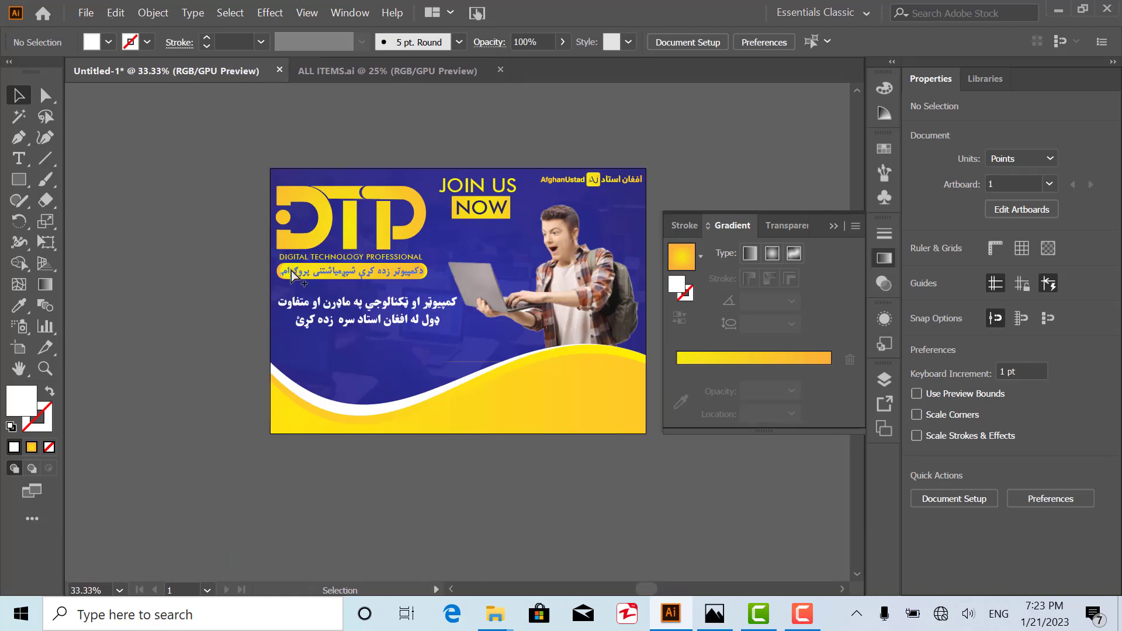
left_click_drag(386, 319, 560, 387)
double_click(580, 391)
key("ctrl+a")
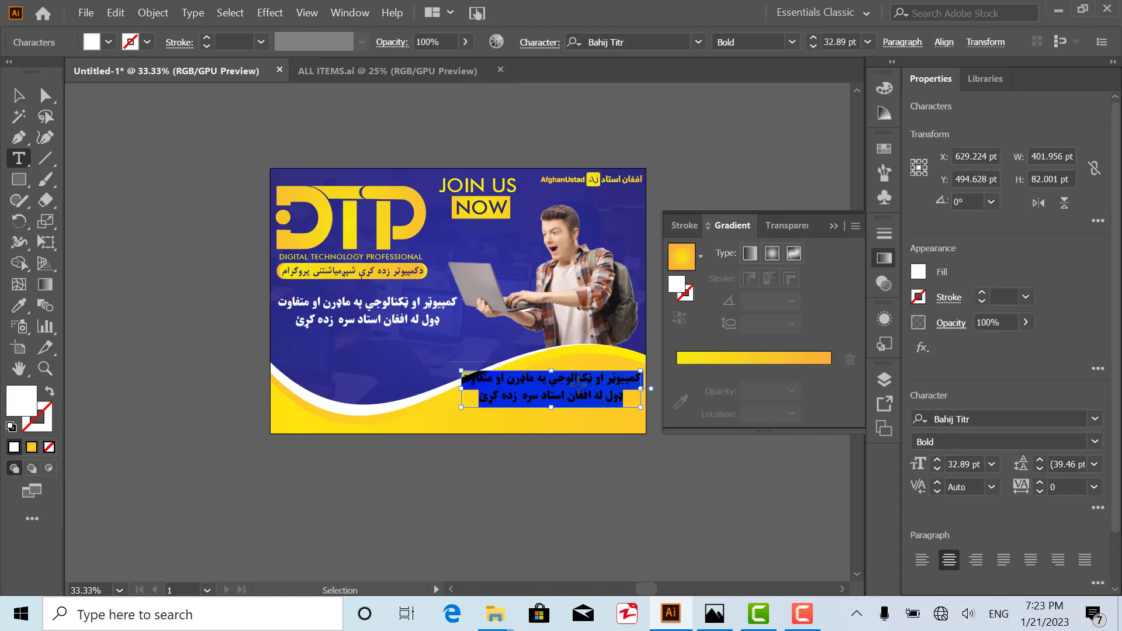
key("alt+shift")
type("مو")
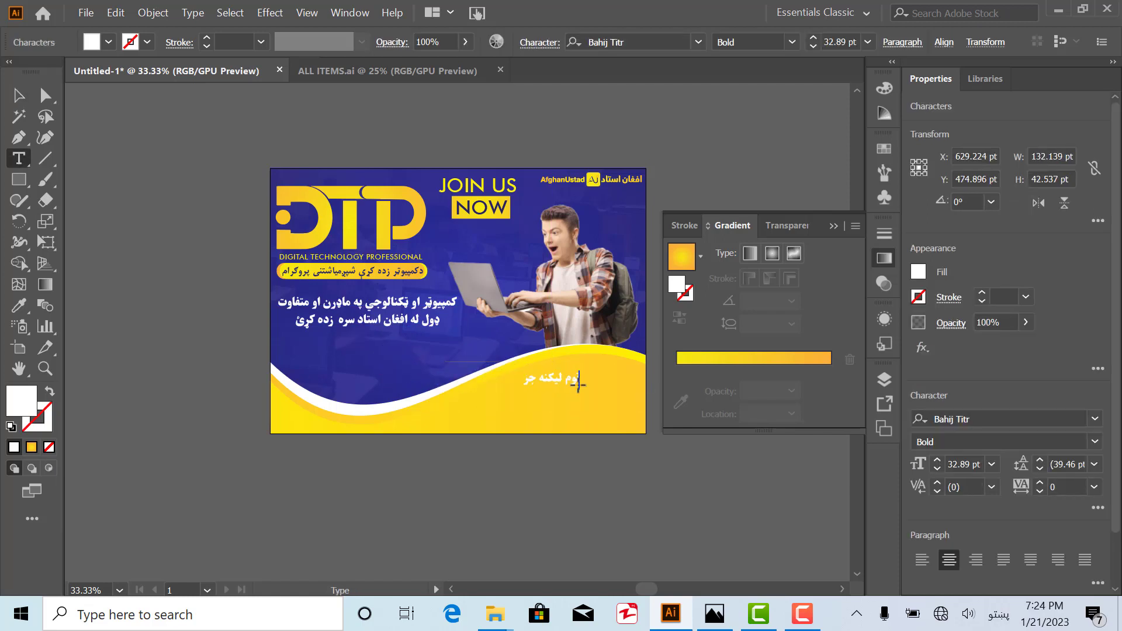
key("Escape")
- Try a brown fill on the Pashto line over the yellow wave
left_click(109, 42)
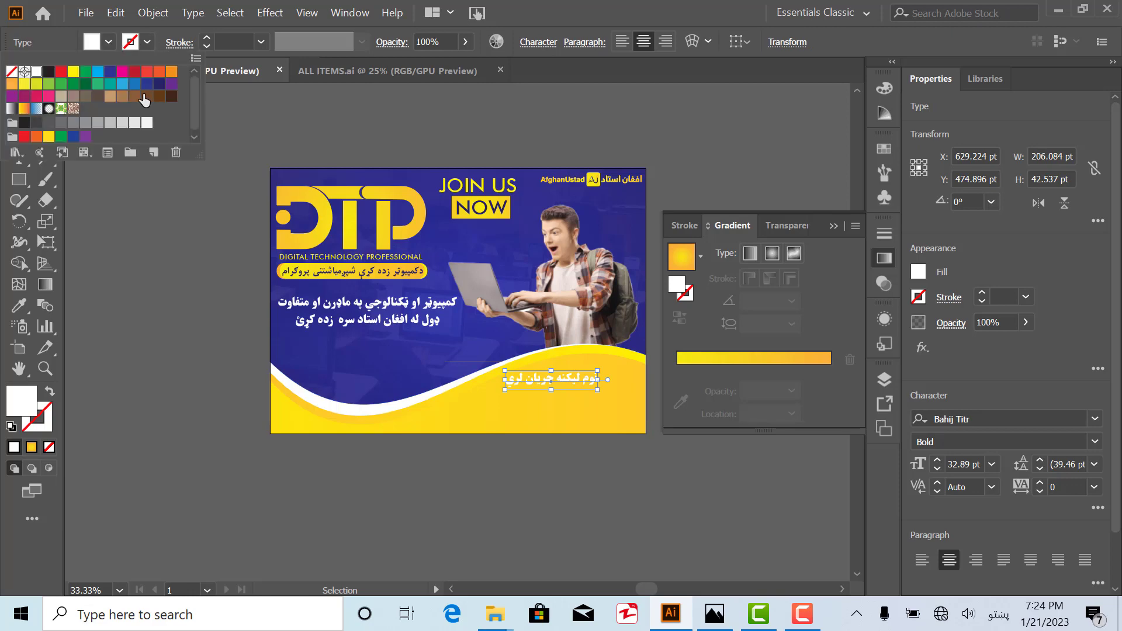
left_click(159, 98)
scroll(514, 405, "up", 2)
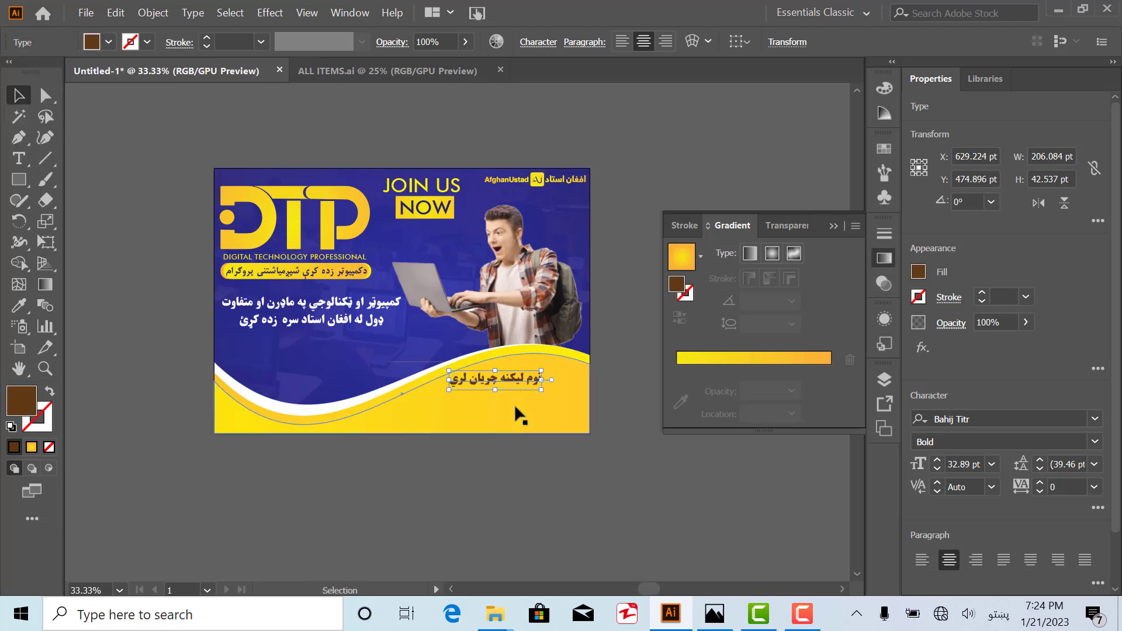
- Fill the line "نوم لیکنه جریان لري" with dark blue and enlarge it to about 47 pt
left_click(108, 41)
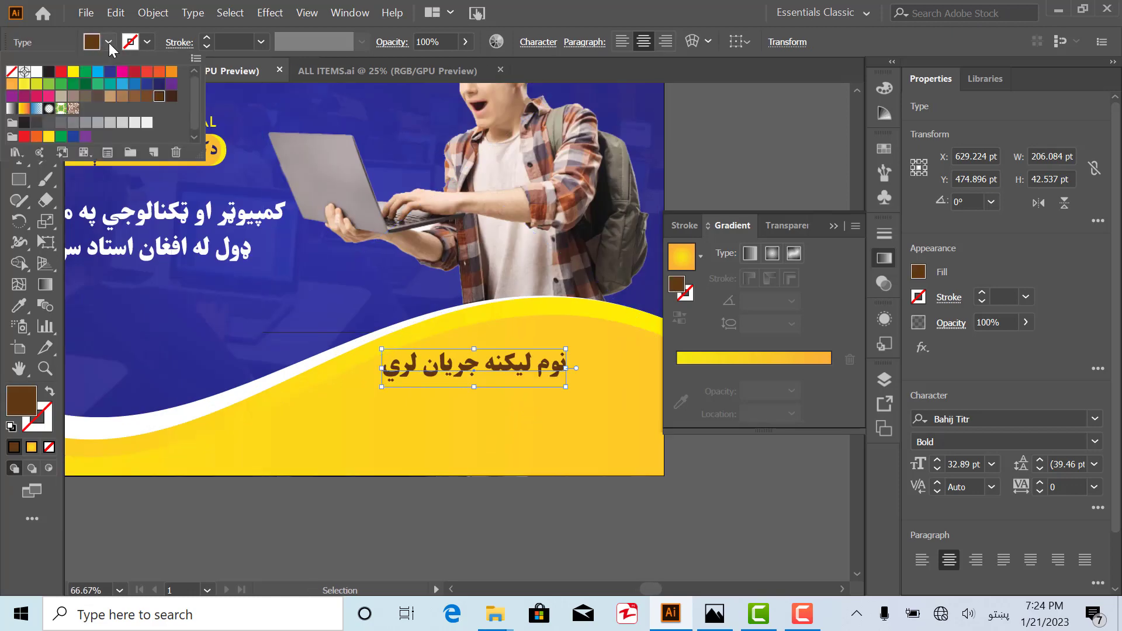
left_click(160, 83)
left_click(563, 392)
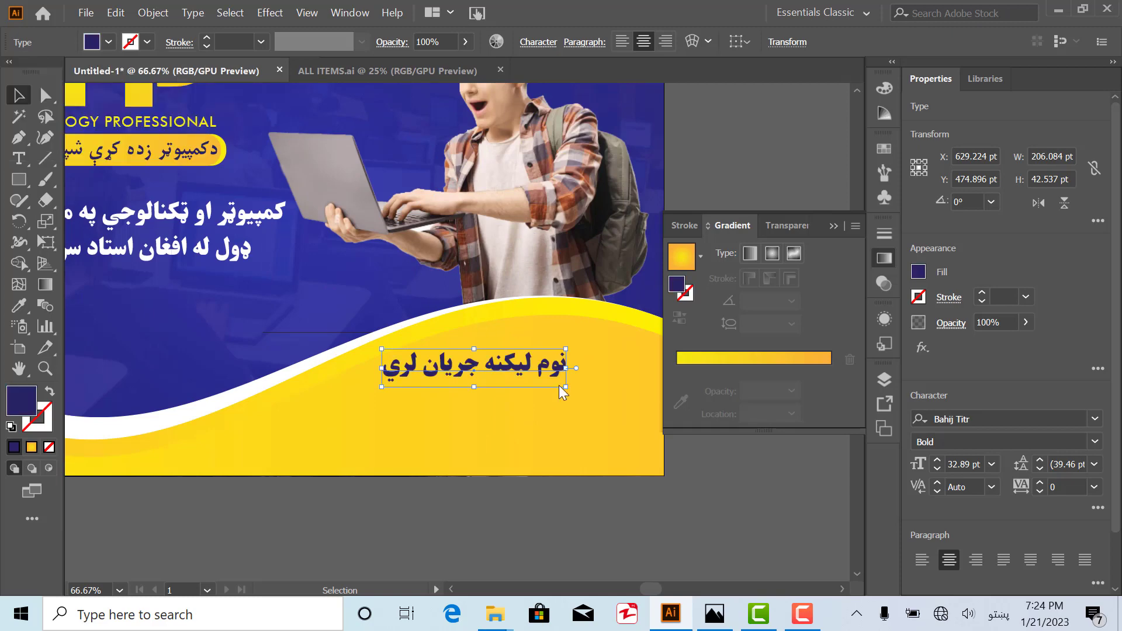
left_click_drag(563, 385, 644, 403)
- Duplicate the dark blue line just below itself and replace the copy's text with the institute's Pashto address
scroll(489, 345, "down", 2)
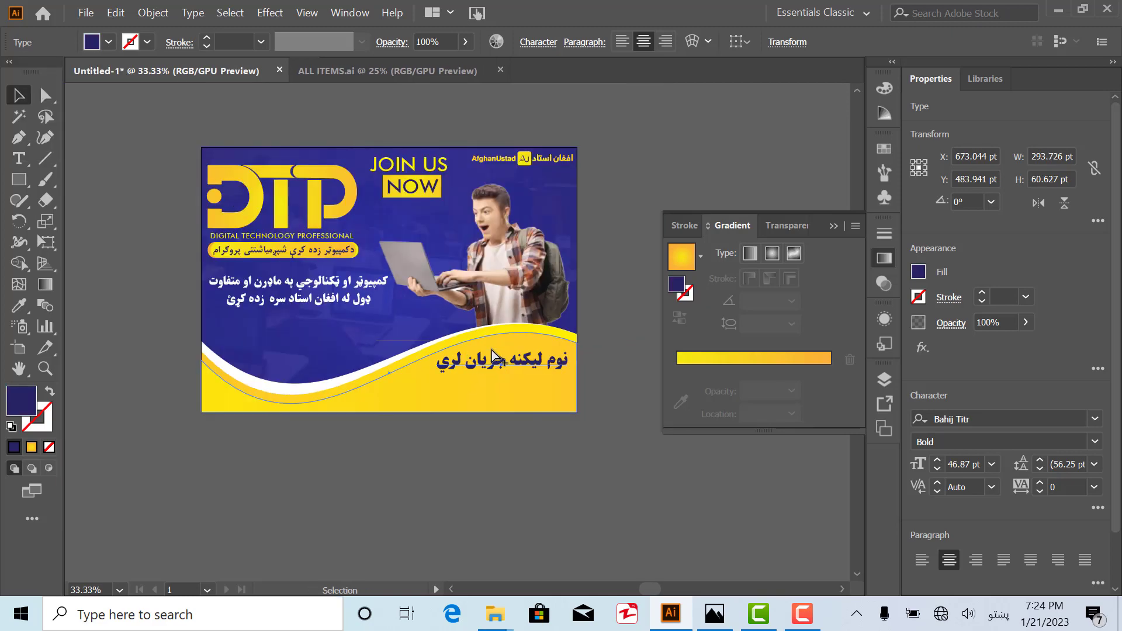
left_click_drag(501, 368, 503, 390)
scroll(507, 398, "up", 1)
double_click(503, 391)
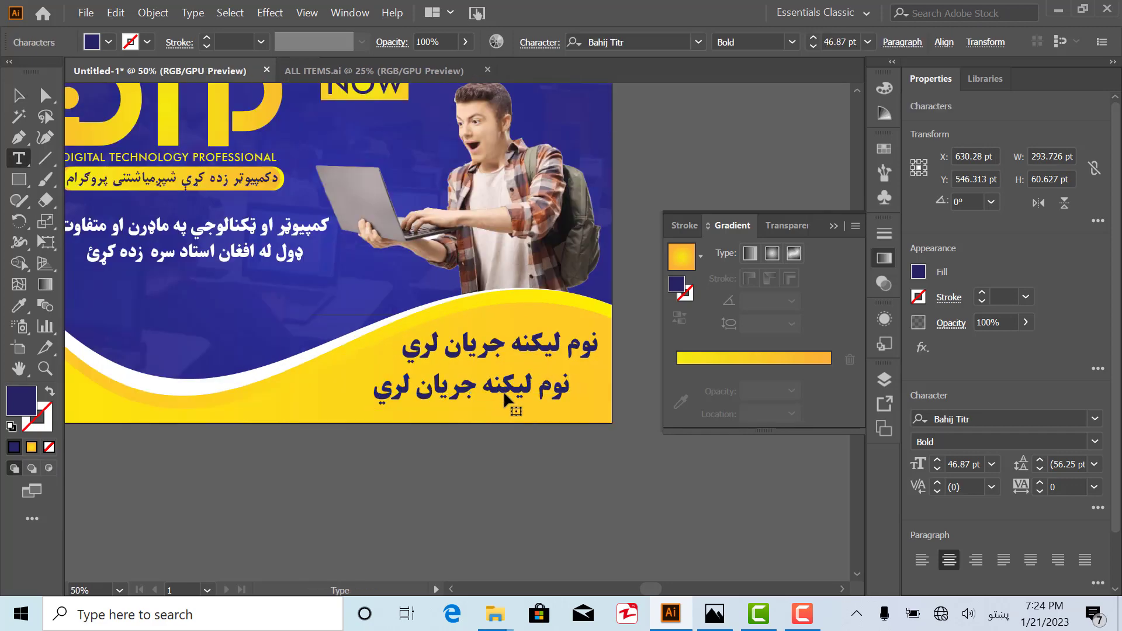
key("ctrl+a")
type("خوست")
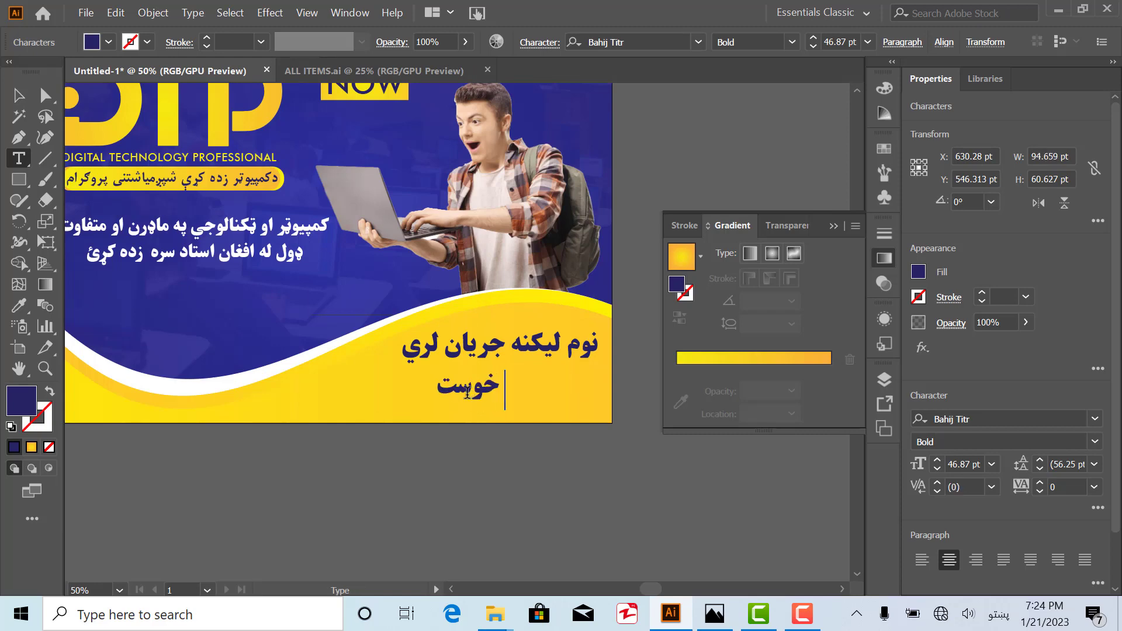
type(" ښار برق رياست ته مخامخ اتفاق پلازه")
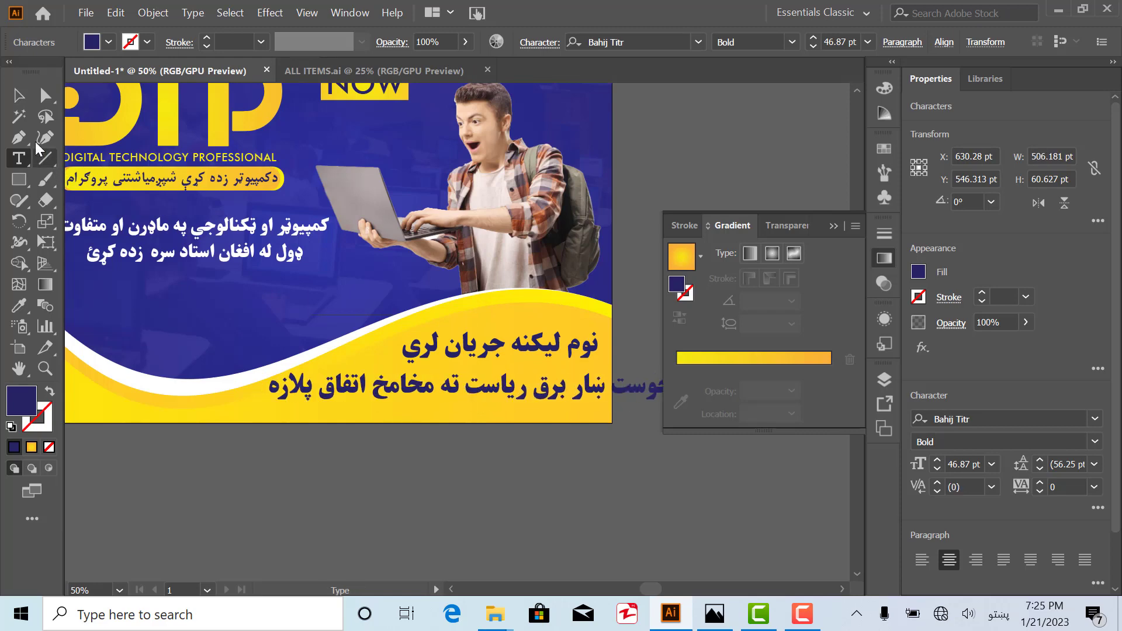
left_click(18, 95)
- Shrink the address line to about 40 pt and position it along the artboard's lower edge so it fits inside
scroll(530, 393, "down", 2)
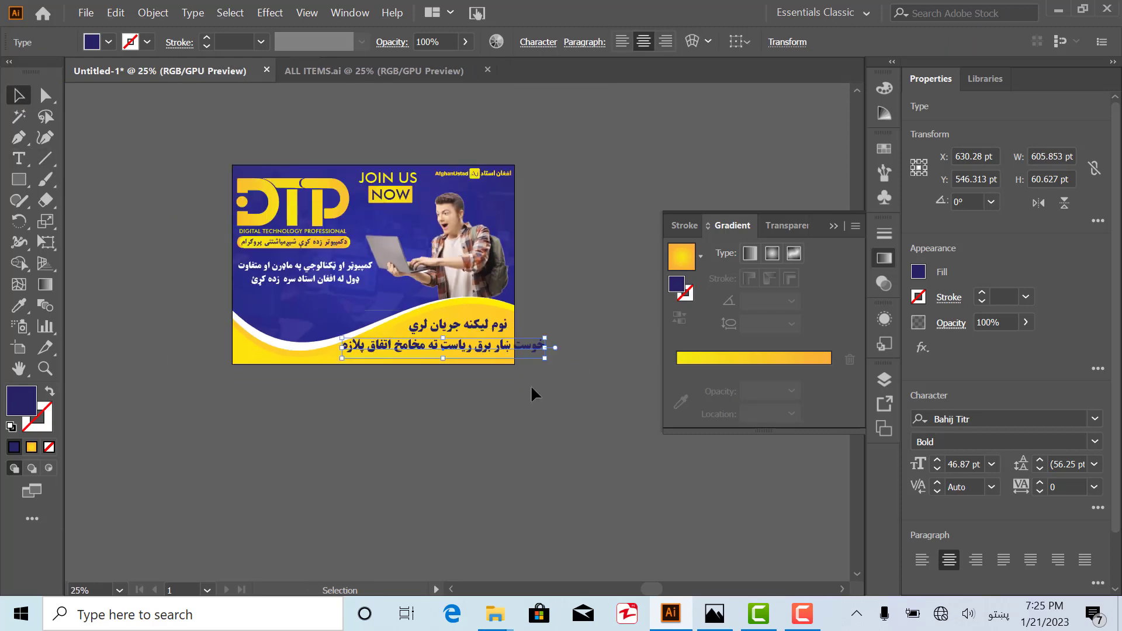
scroll(379, 353, "up", 3)
left_click(378, 353)
left_click_drag(379, 353, 367, 365)
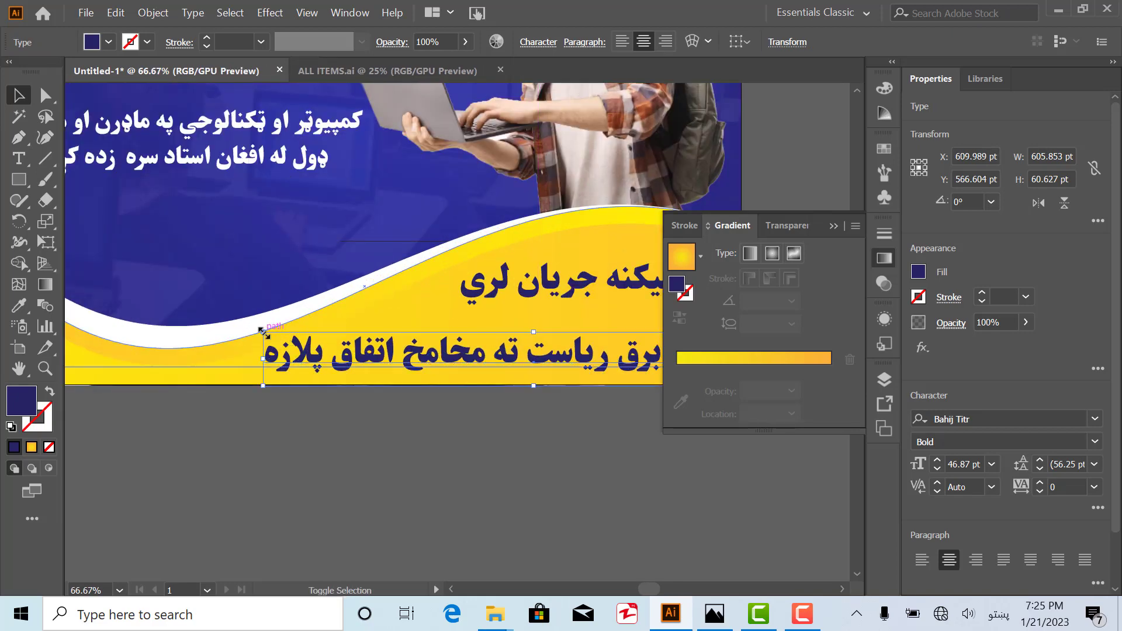
left_click_drag(261, 333, 271, 335)
scroll(377, 362, "down", 2)
scroll(378, 362, "up", 1)
left_click_drag(469, 363, 439, 363)
left_click_drag(173, 343, 218, 348)
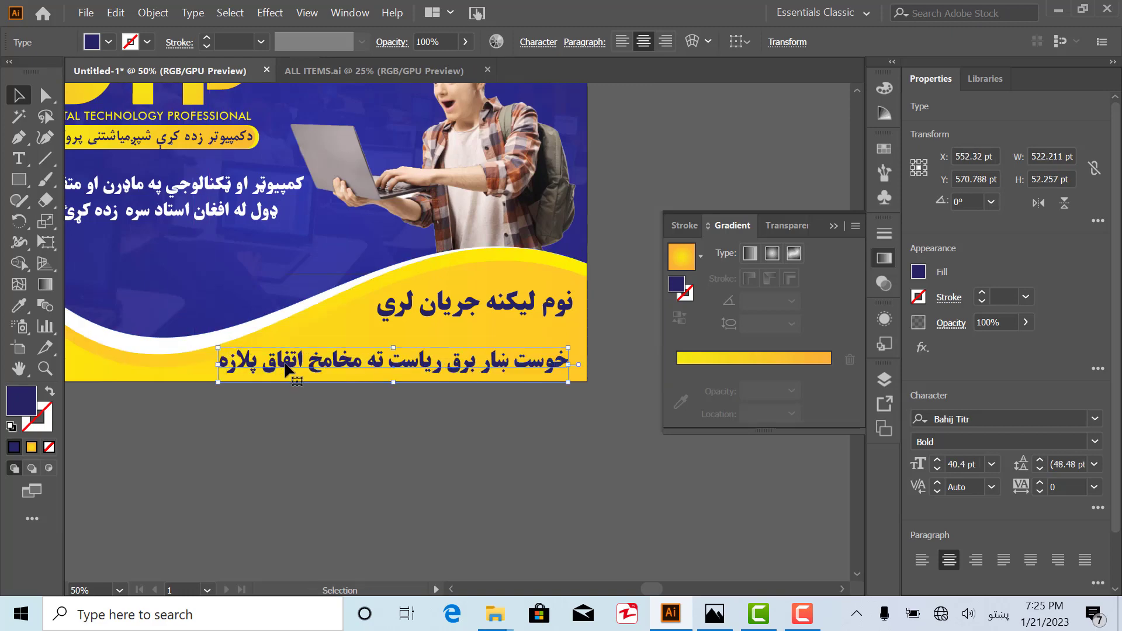
- Move the line "نوم لیکنه جریان لري" slightly down and left on the yellow wave, and decline Sticky Keys
left_click_drag(416, 301, 467, 313)
key("shift")
key("shift")
key("shift")
key("shift")
key("shift")
left_click(455, 225)
- Shrink the address line to about 37 pt and move it up close beneath the line "نوم لیکنه جریان لري"
left_click(461, 358)
left_click_drag(219, 349, 246, 351)
left_click_drag(299, 375, 323, 360)
key("shift")
key("shift")
key("shift")
key("shift")
key("shift")
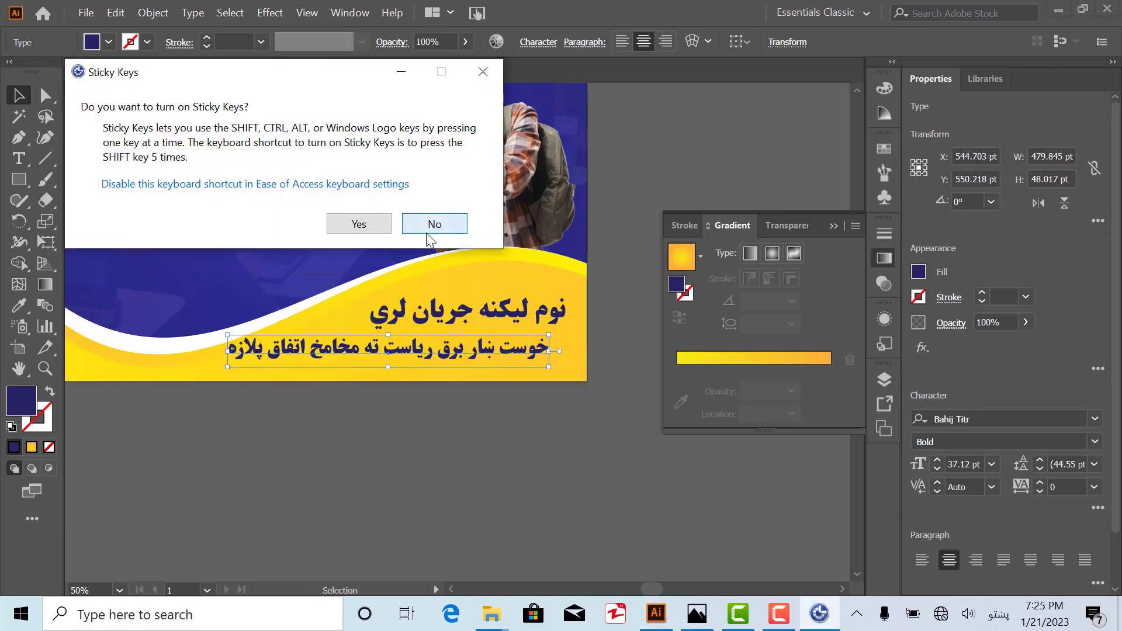
- Decline Sticky Keys and move the Pashto address line slightly down on the yellow wave, away from the line above it
left_click(434, 224)
left_click_drag(423, 353, 424, 356)
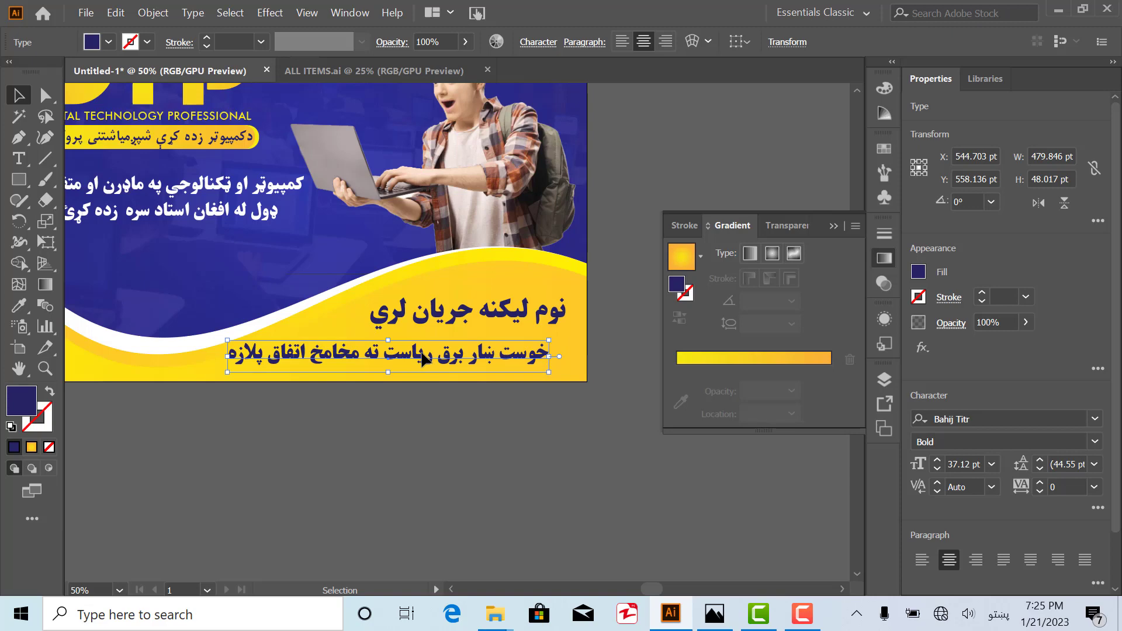
left_click(625, 348)
- Copy the yellow location pin from the dark blue address banner in ALL ITEMS.ai and place it in the layout at the address line's right end
left_click(373, 69)
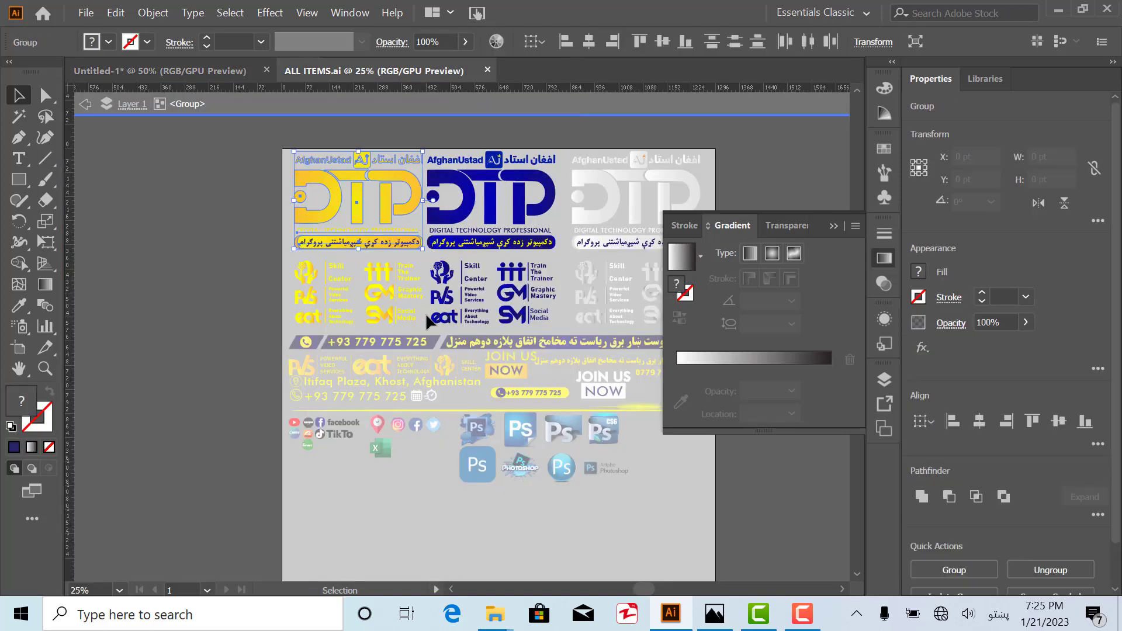
left_click(436, 319)
key("ctrl+minus")
double_click(351, 401)
left_click(750, 253)
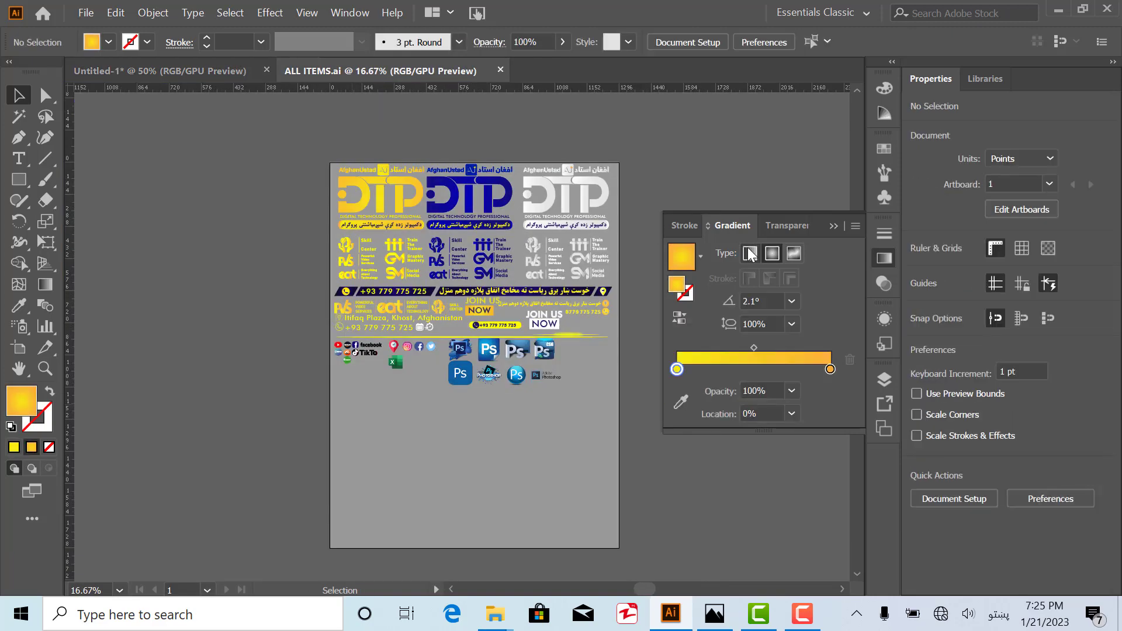
scroll(573, 296, "up", 2)
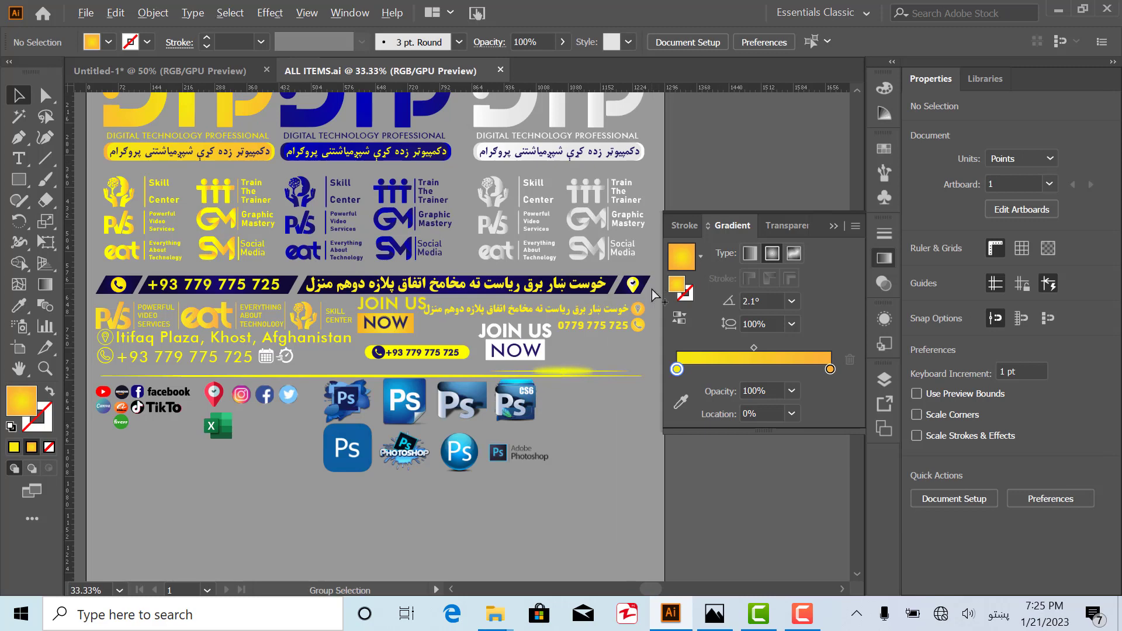
scroll(651, 285, "up", 4)
double_click(546, 292)
left_click(562, 282)
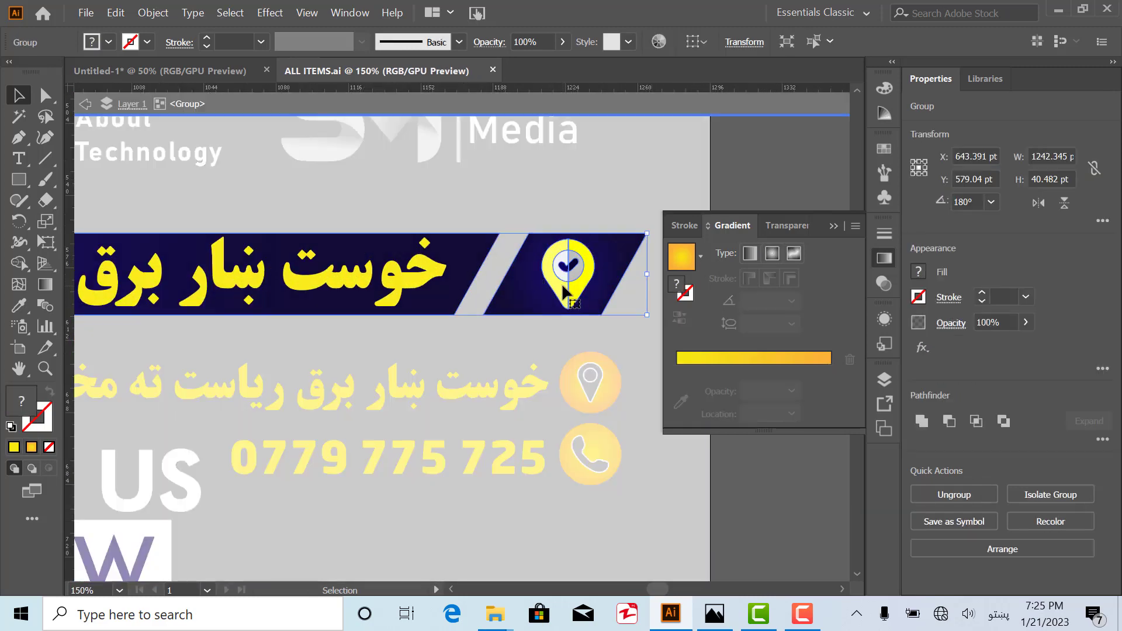
double_click(562, 283)
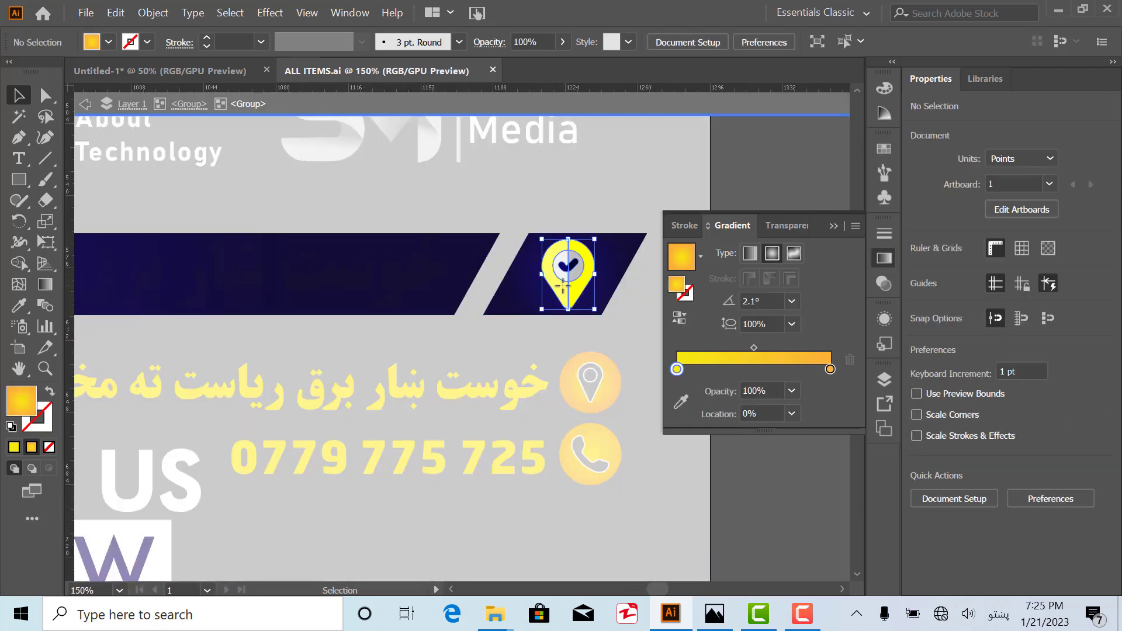
left_click(228, 70)
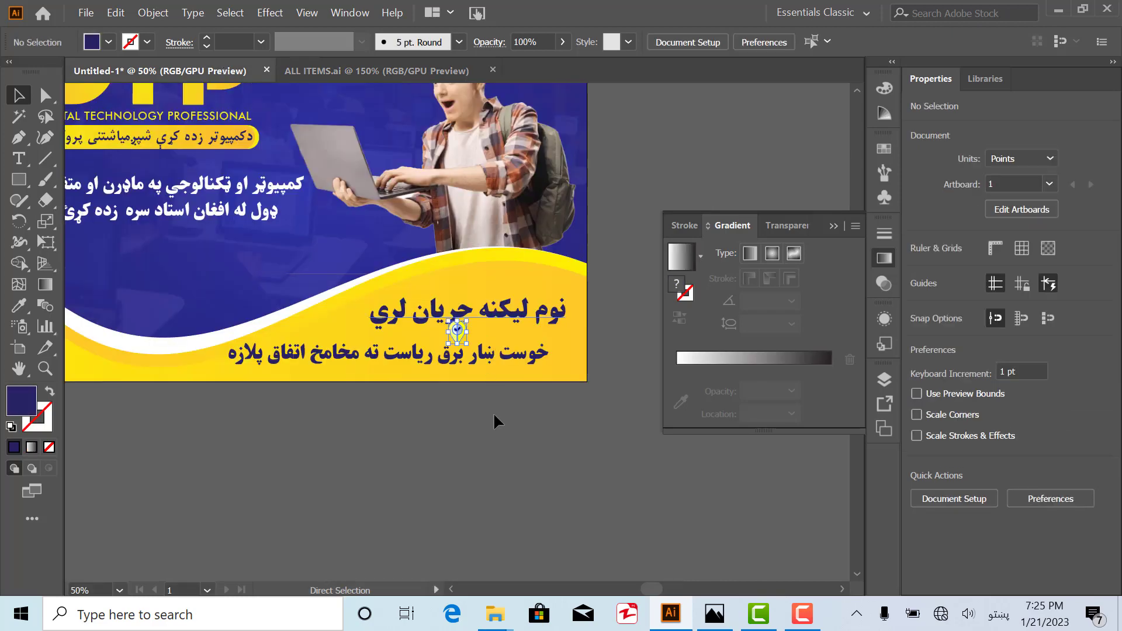
left_click_drag(457, 331, 559, 350)
- Inside the location pin group, fill the right half of the pin with dark blue
key("ctrl+equal")
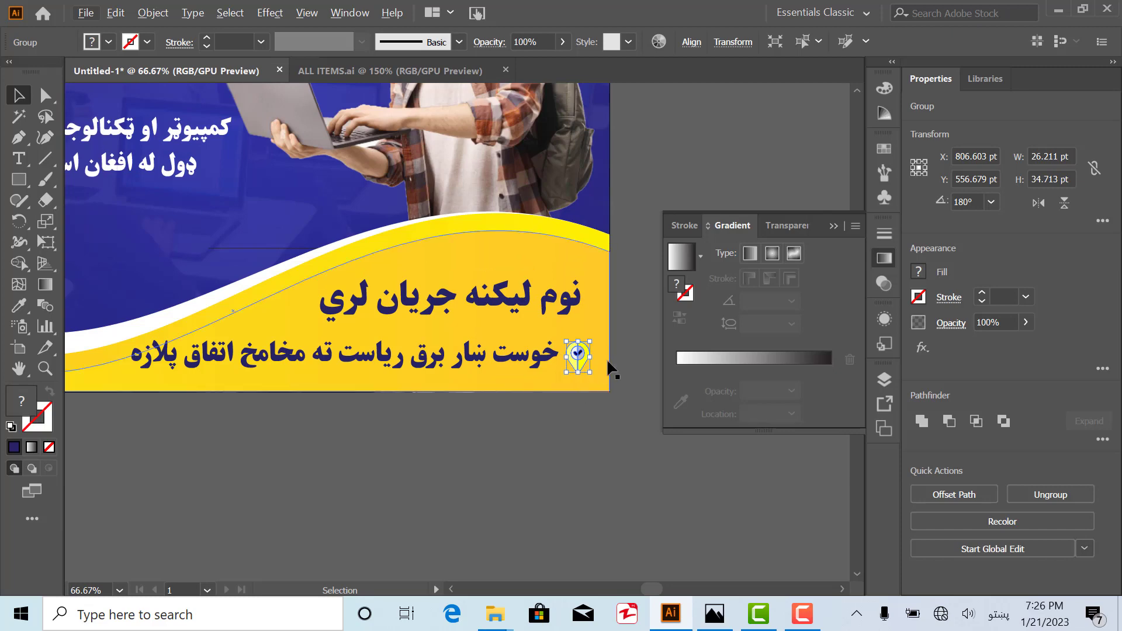
key("ctrl+equal")
key("ctrl+equal")
key("ctrl+equal")
key("ctrl+equal")
key("ctrl+equal")
double_click(384, 360)
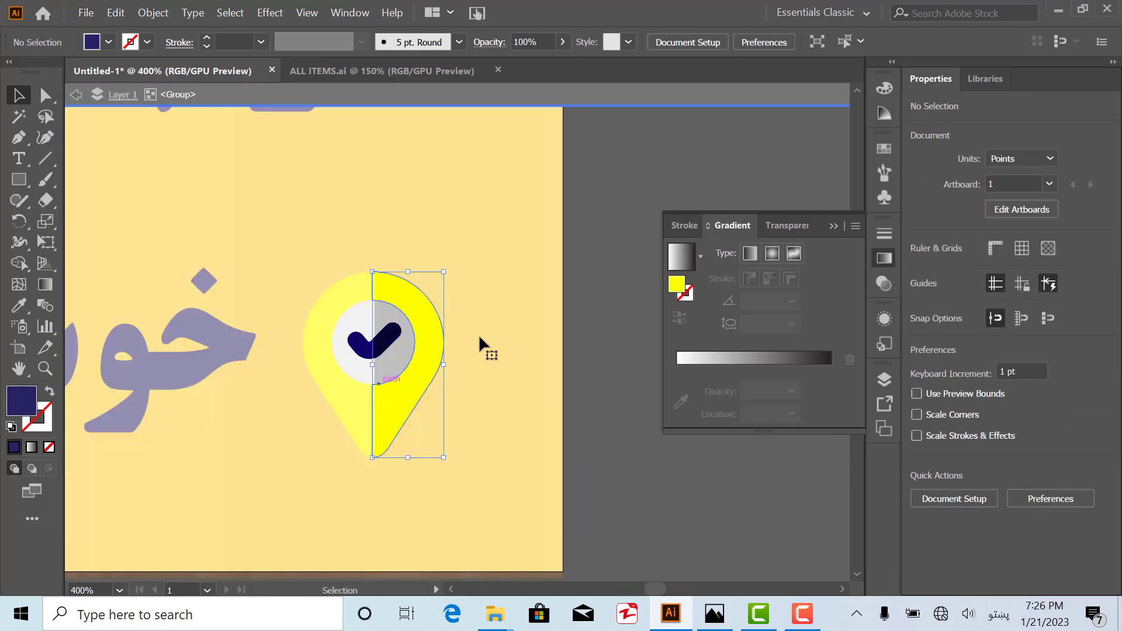
left_click(409, 327)
left_click(109, 42)
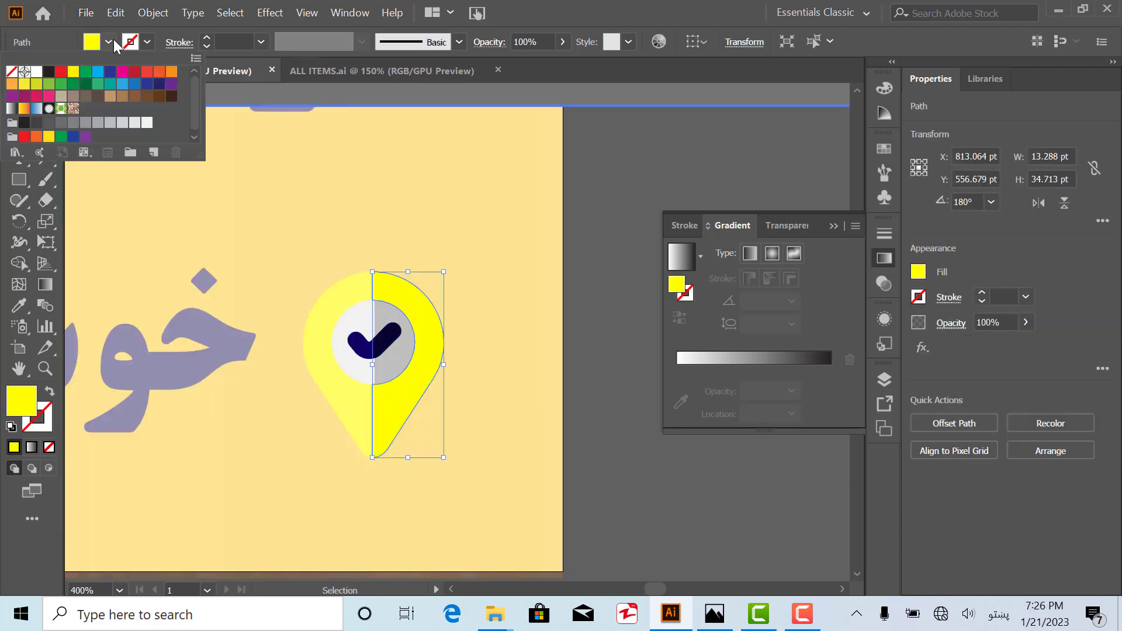
left_click(158, 86)
left_click(344, 387)
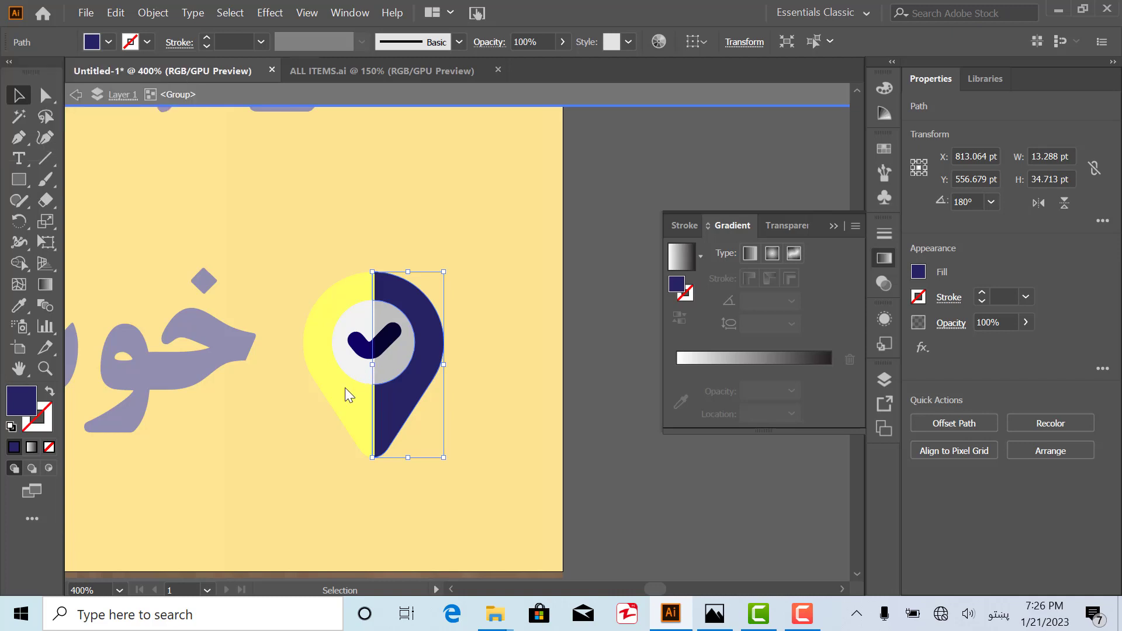
double_click(467, 408)
- Fill the left half of the location pin with a slightly lighter blue than the right half and leave the group
left_click(348, 397)
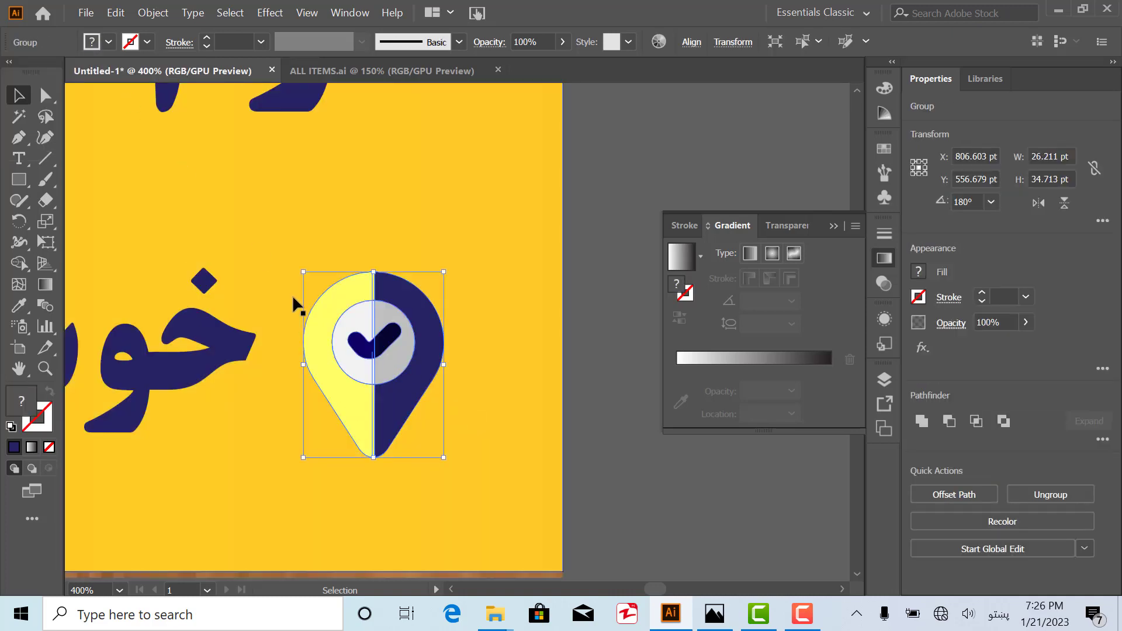
double_click(335, 341)
left_click(326, 361)
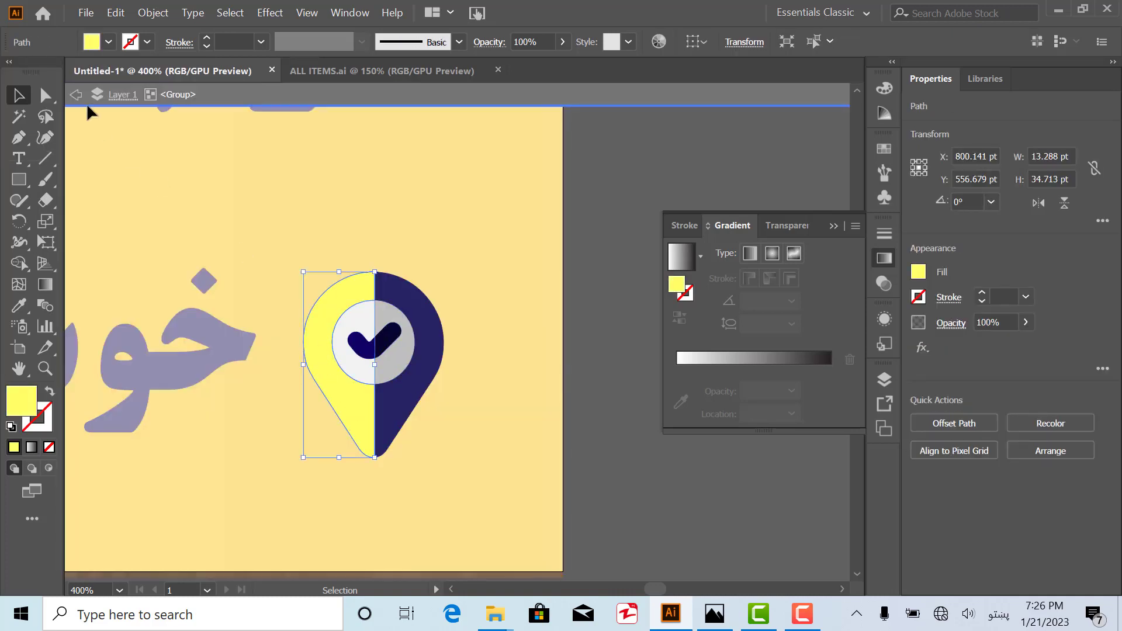
left_click(108, 43)
left_click(146, 86)
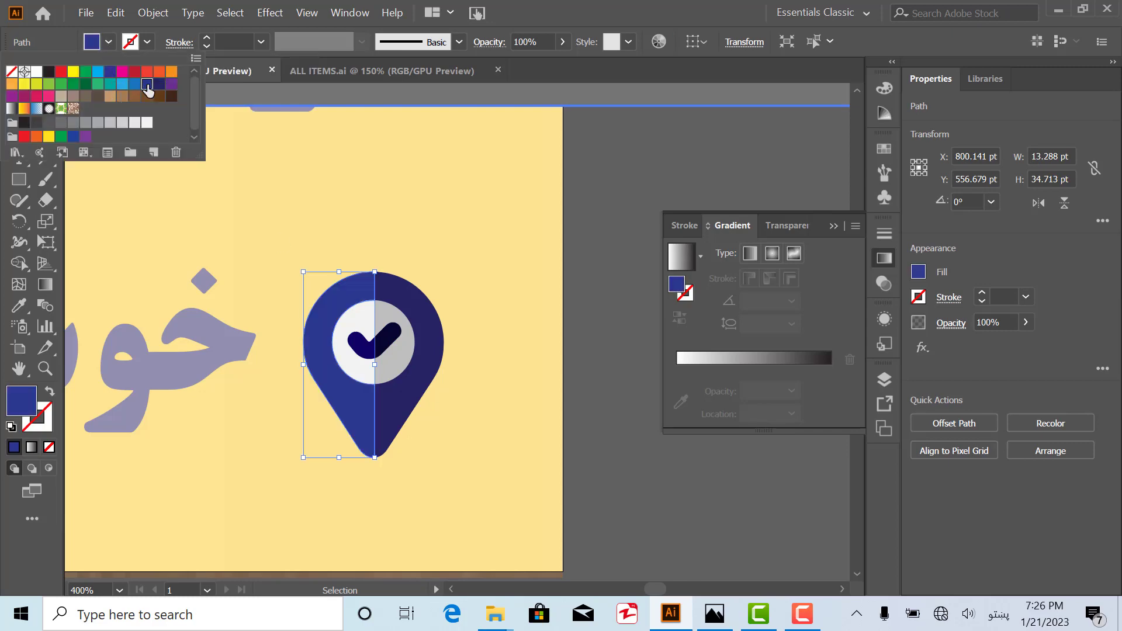
double_click(612, 475)
left_click(524, 329)
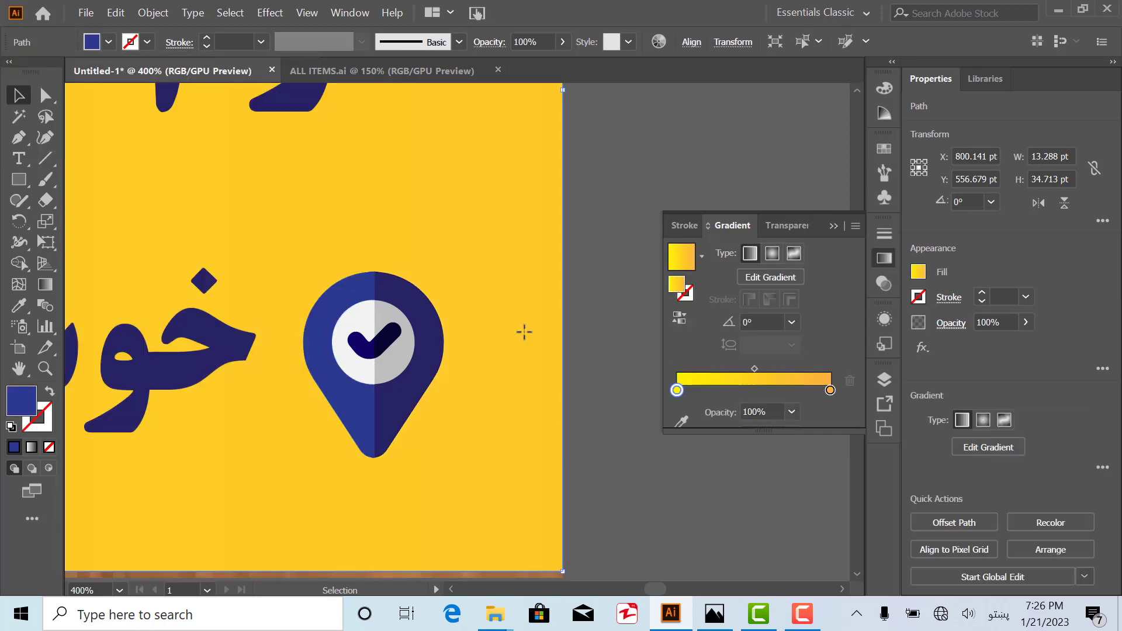
scroll(526, 333, "down", 3)
scroll(526, 338, "down", 3)
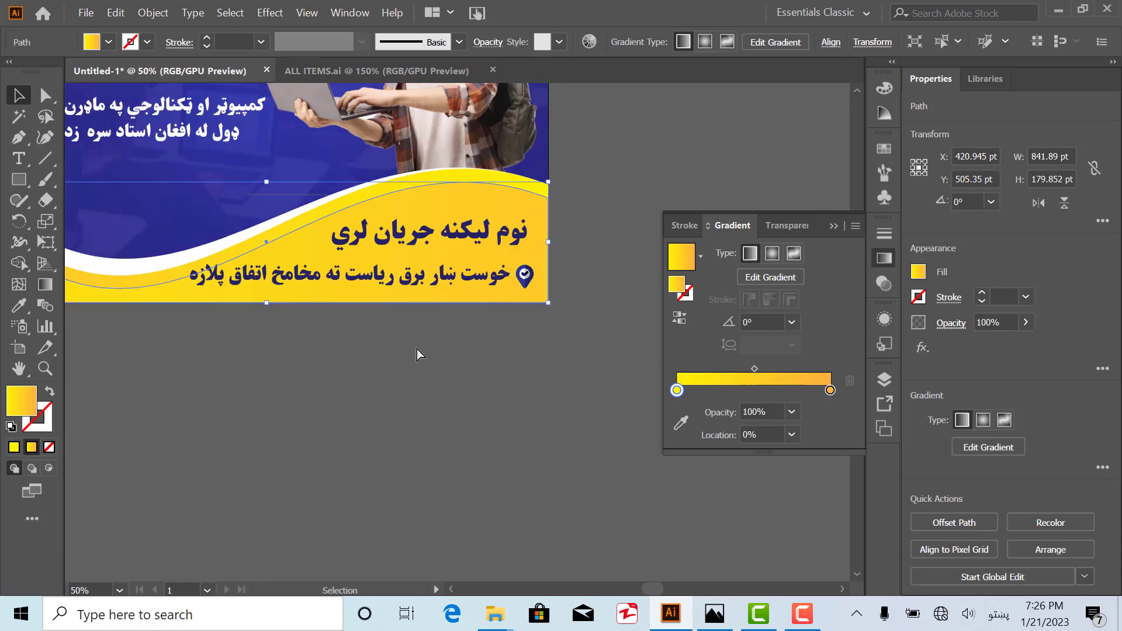
scroll(484, 321, "down", 4)
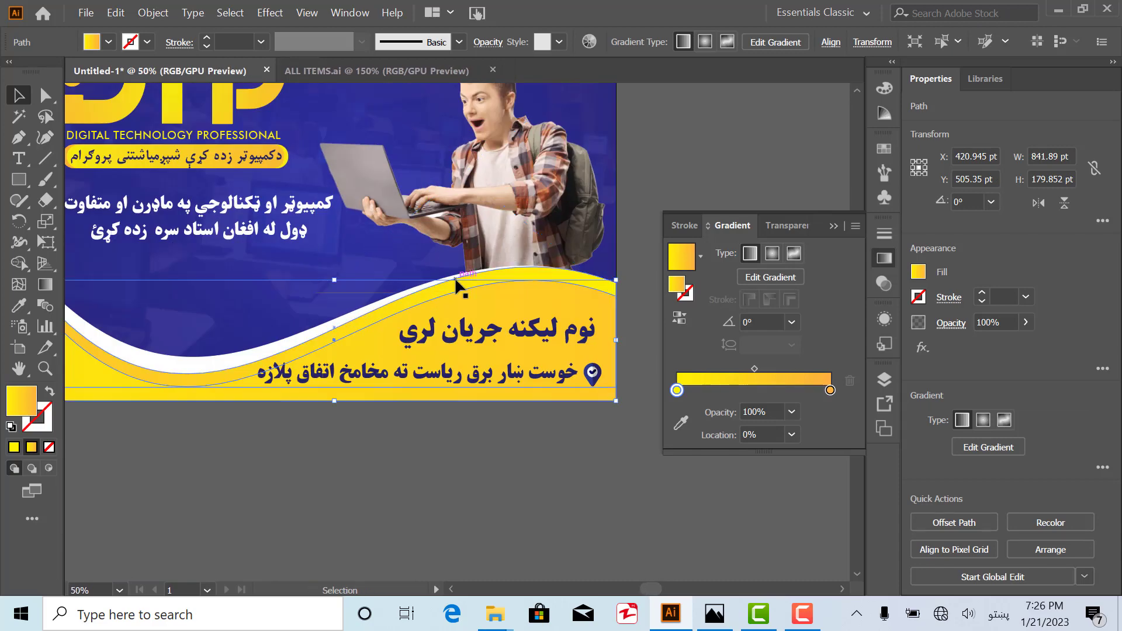
left_click(206, 131)
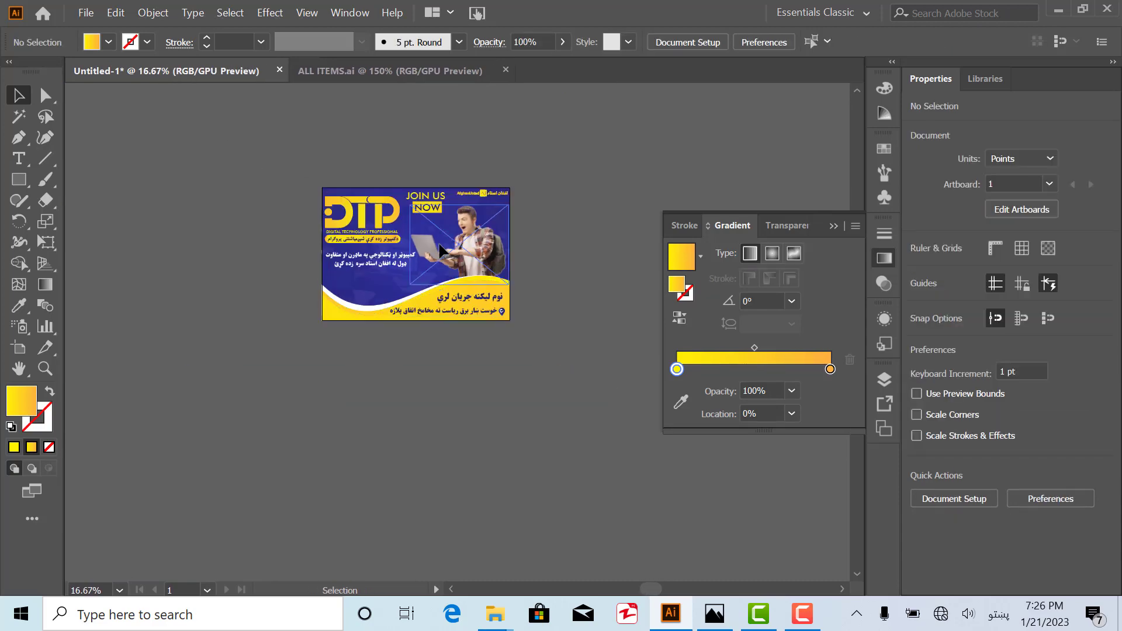
- Copy the yellow phone number with its round phone icon from ALL ITEMS.ai and paste them below the layout's artboard
left_click(399, 72)
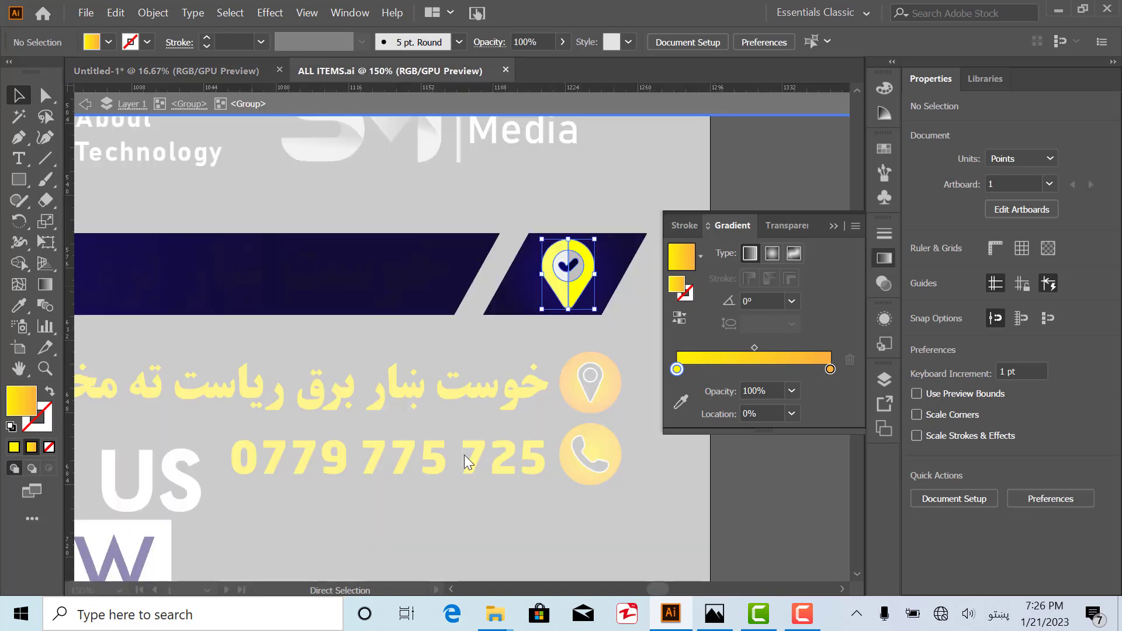
key("Escape")
scroll(555, 327, "down", 3)
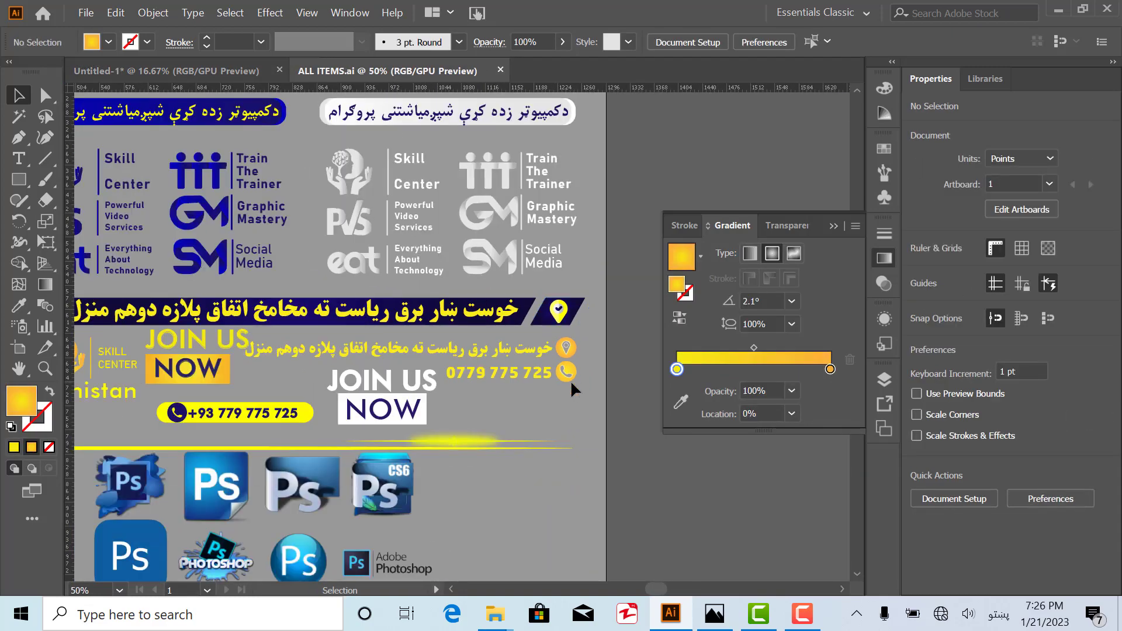
double_click(567, 374)
left_click(568, 374)
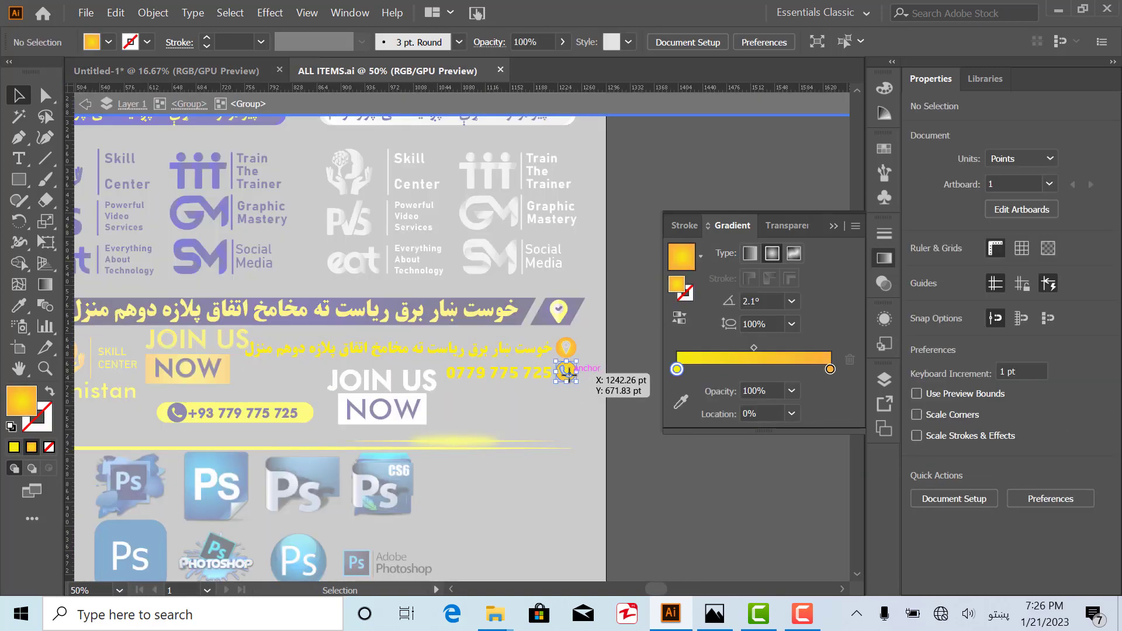
scroll(571, 376, "up", 2)
left_click(530, 377, "shift")
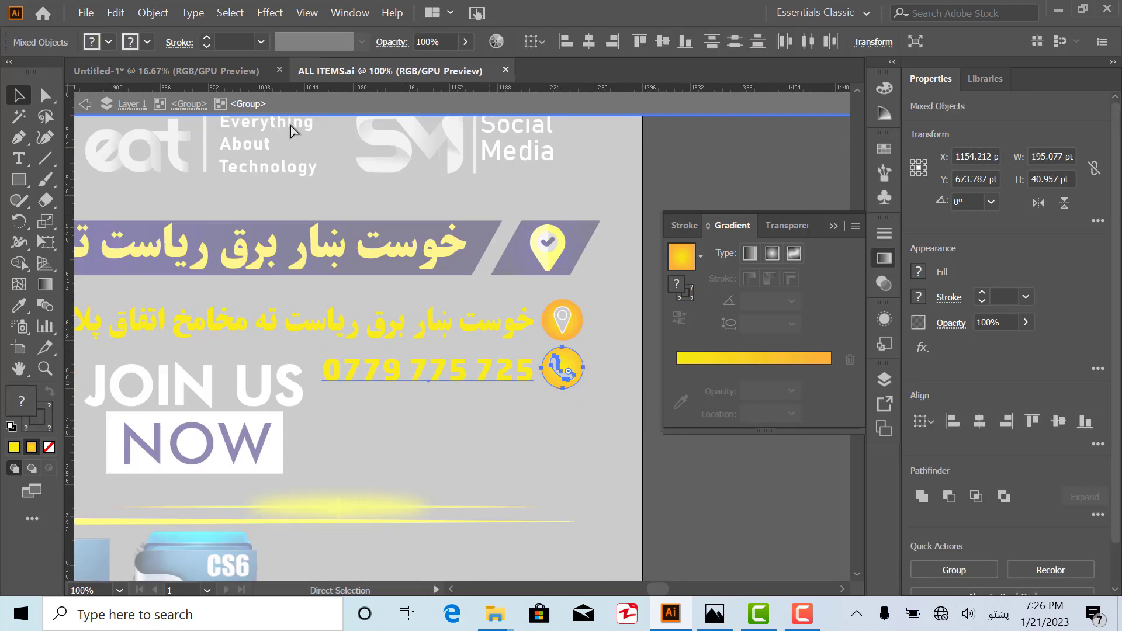
left_click(165, 71)
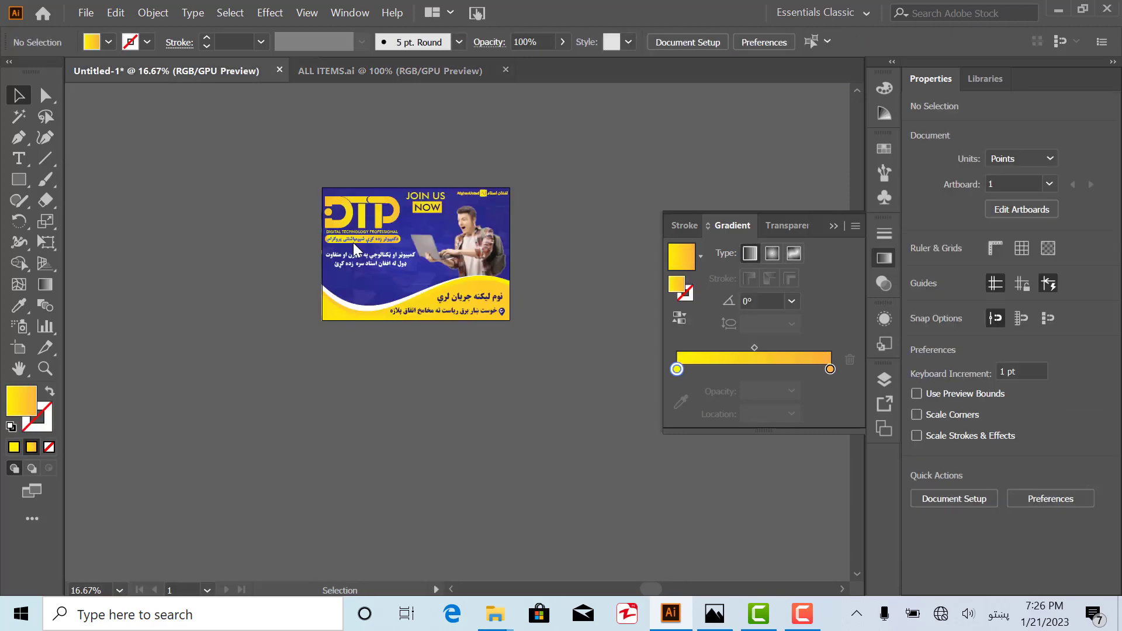
key("ctrl+v")
left_click(431, 352)
scroll(494, 340, "left", 2)
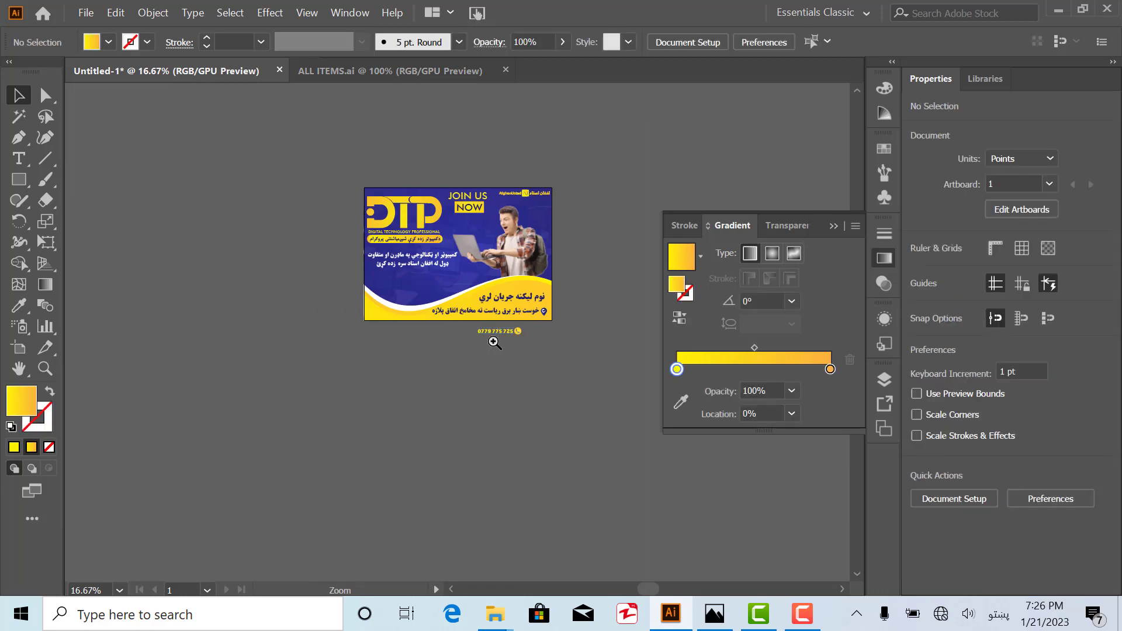
- Move the round phone icon to the left side of the phone number and group the two together
scroll(542, 359, "up", 7)
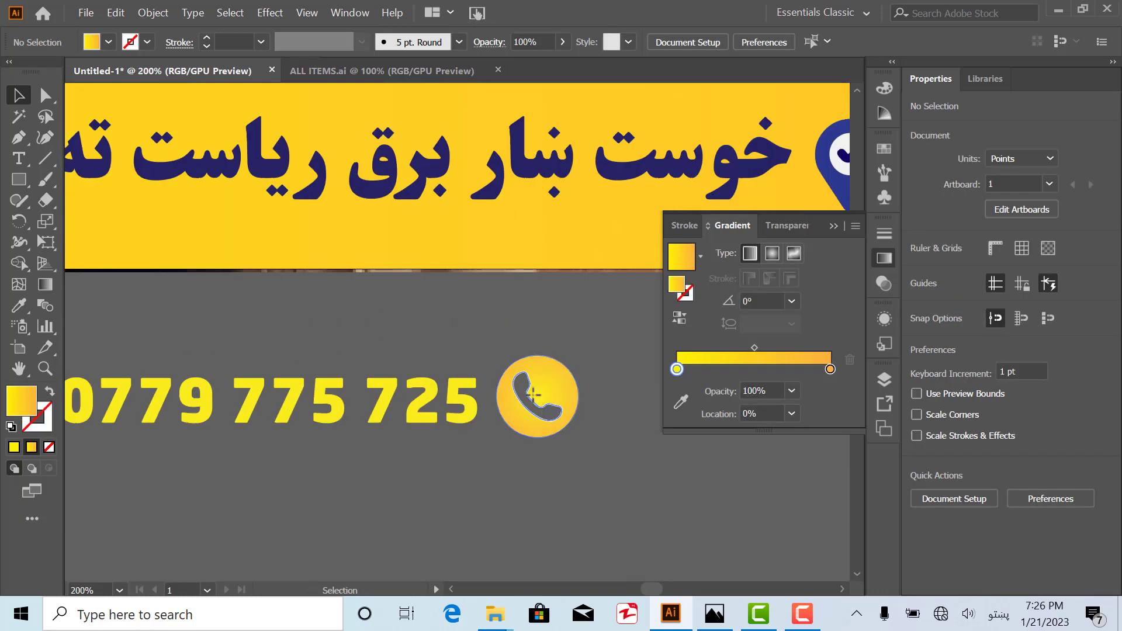
scroll(533, 394, "down", 1)
left_click_drag(523, 397, 125, 400)
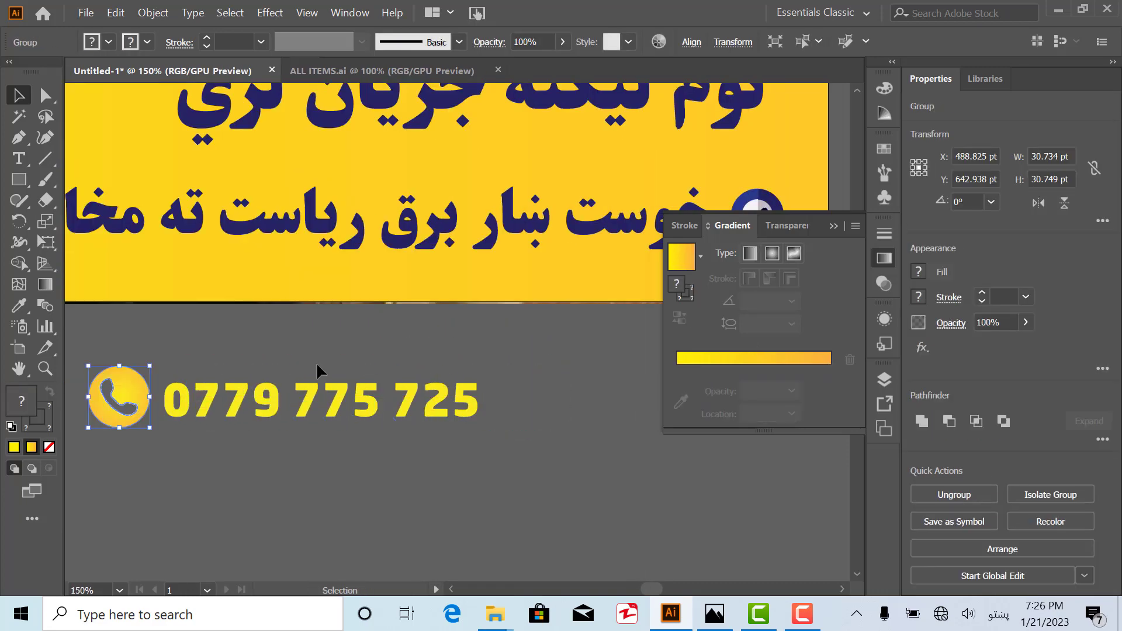
scroll(318, 371, "down", 1)
left_click_drag(150, 363, 485, 430)
key("ctrl+g")
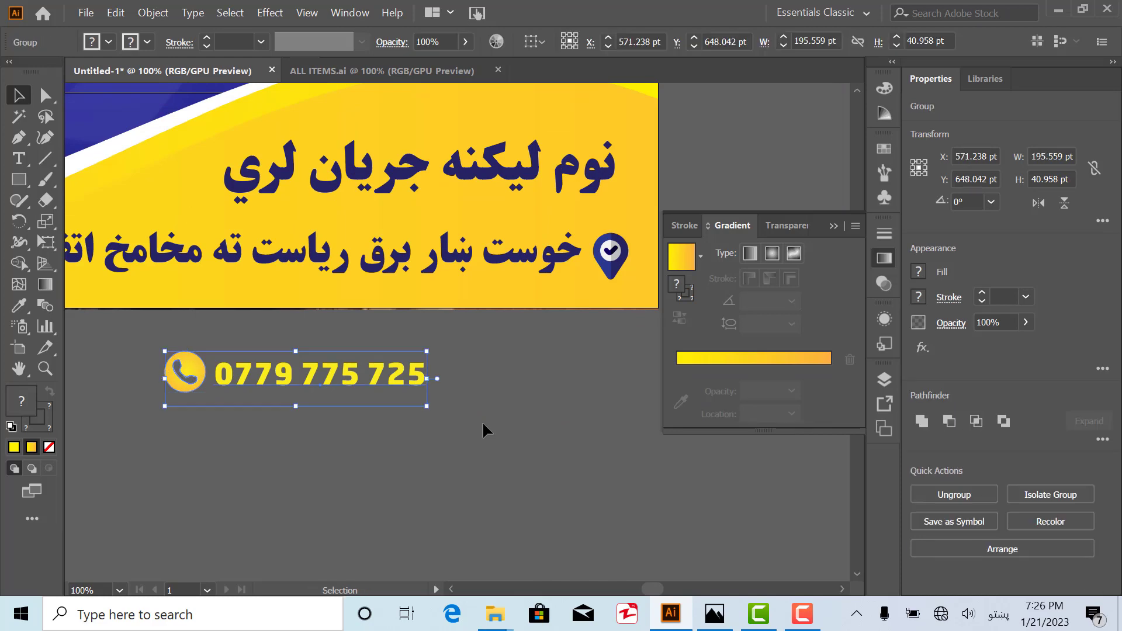
- Move the phone group onto the blue area above the left part of the wave and enlarge it to about 257 pt wide
scroll(485, 430, "down", 2)
left_click_drag(391, 386, 166, 246)
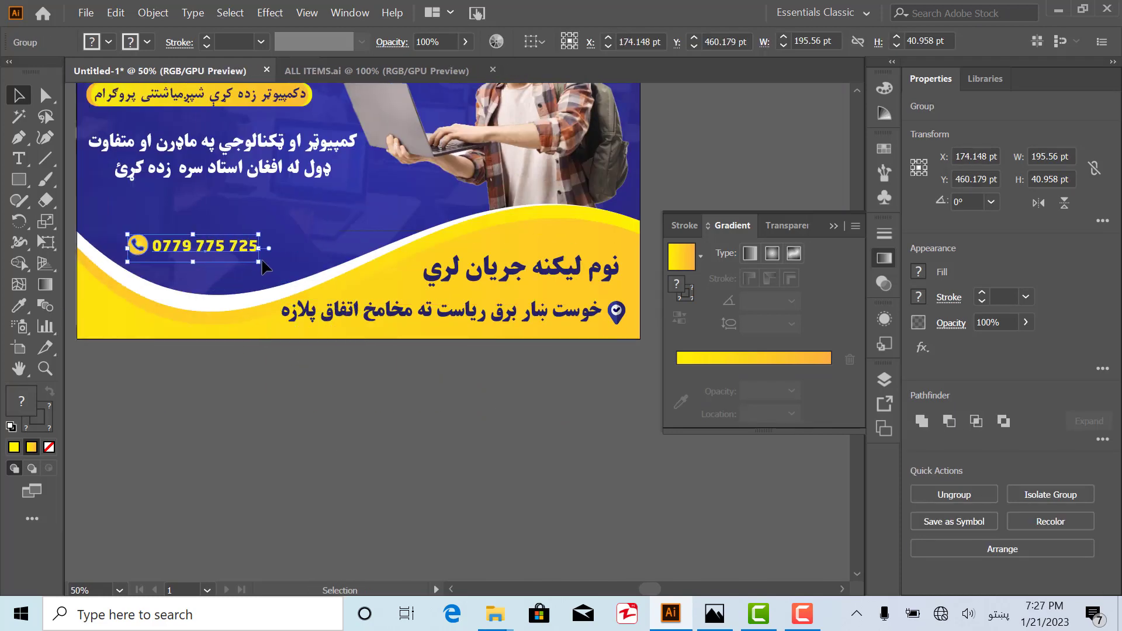
left_click_drag(260, 263, 301, 273)
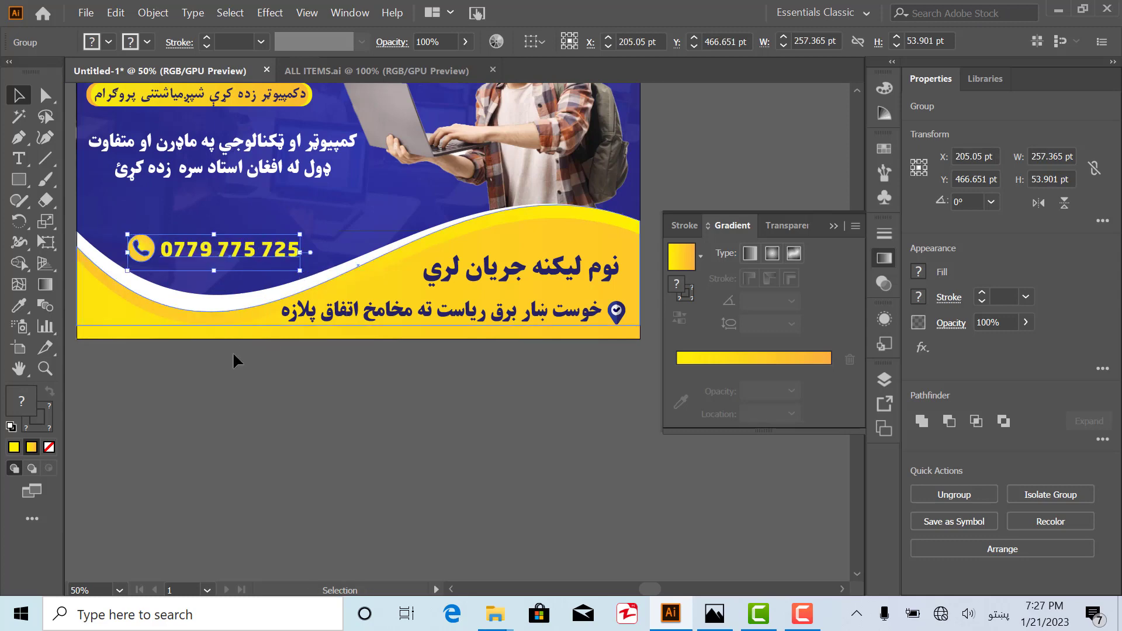
left_click(240, 416)
scroll(343, 429, "down", 1)
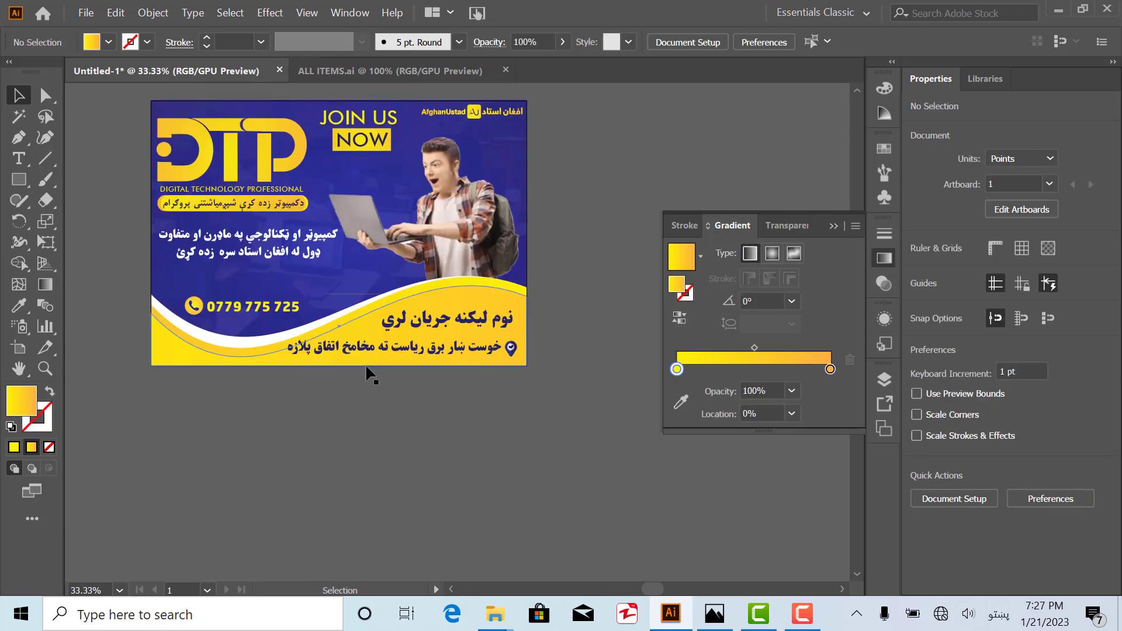